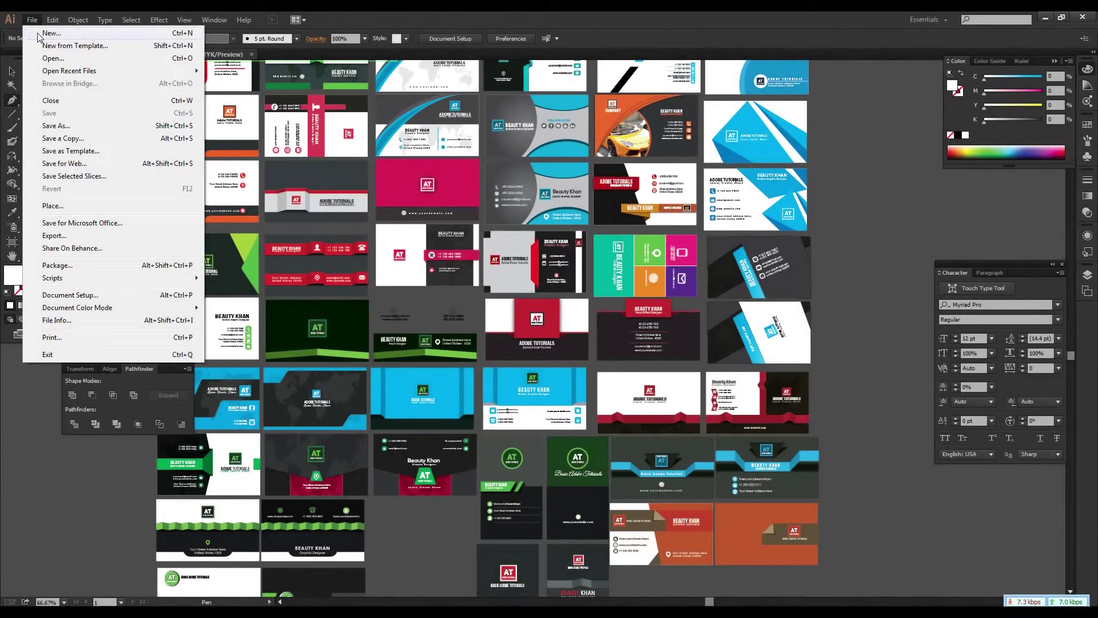
- Open File > New for a 3.5 × 2 in document with 0.125 in bleed
left_click(35, 35)
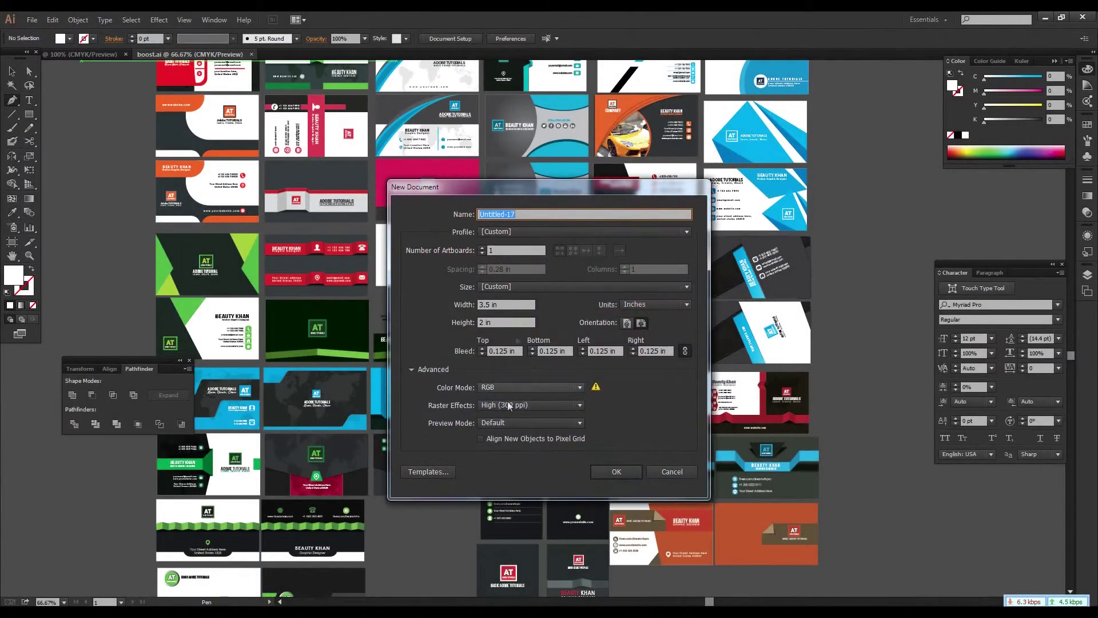
- Create the blank card, zoom out, and hide the artboard so only the bleed outline shows
left_click(627, 470)
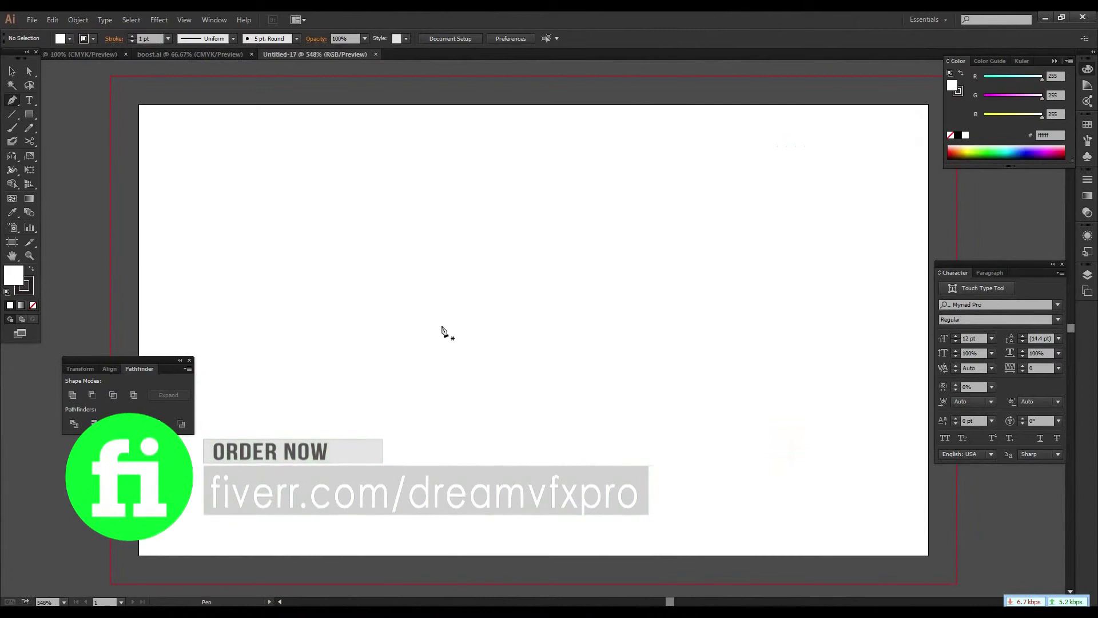
key("ctrl+minus")
key("ctrl+minus")
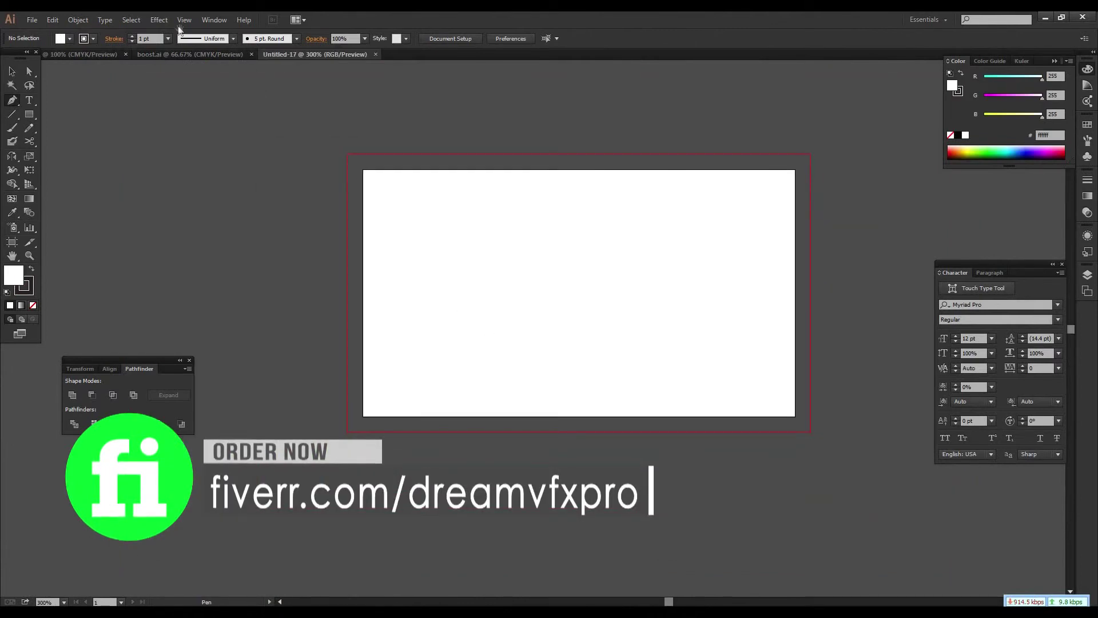
left_click(184, 20)
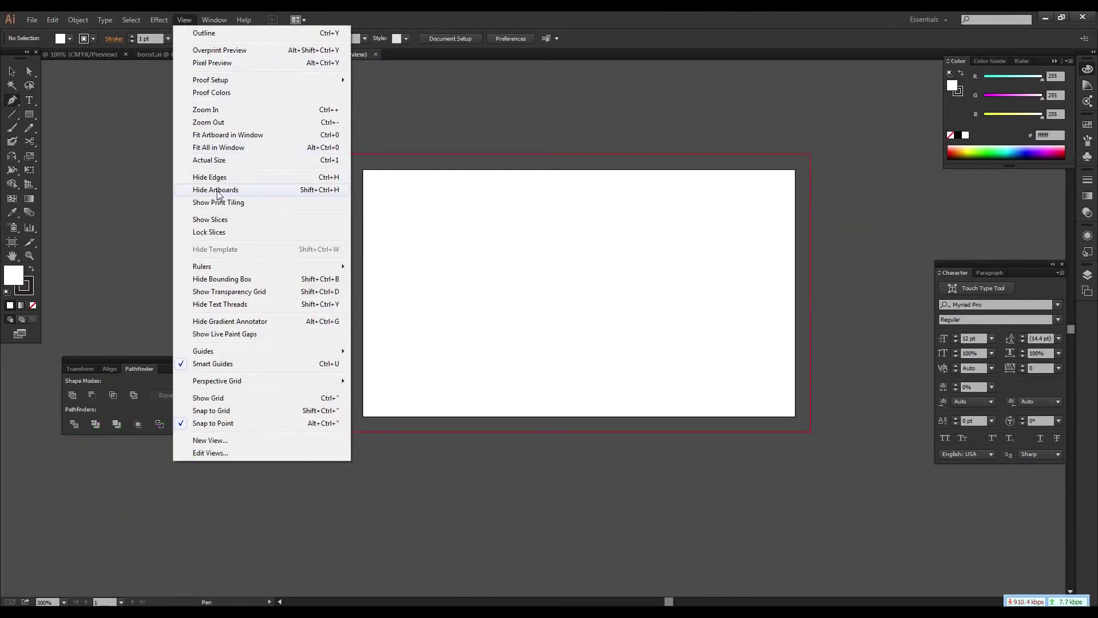
left_click(218, 193)
- Make a 3.75 × 2.25 in rectangle and centre it on the artboard
left_click(36, 116)
left_click(550, 282)
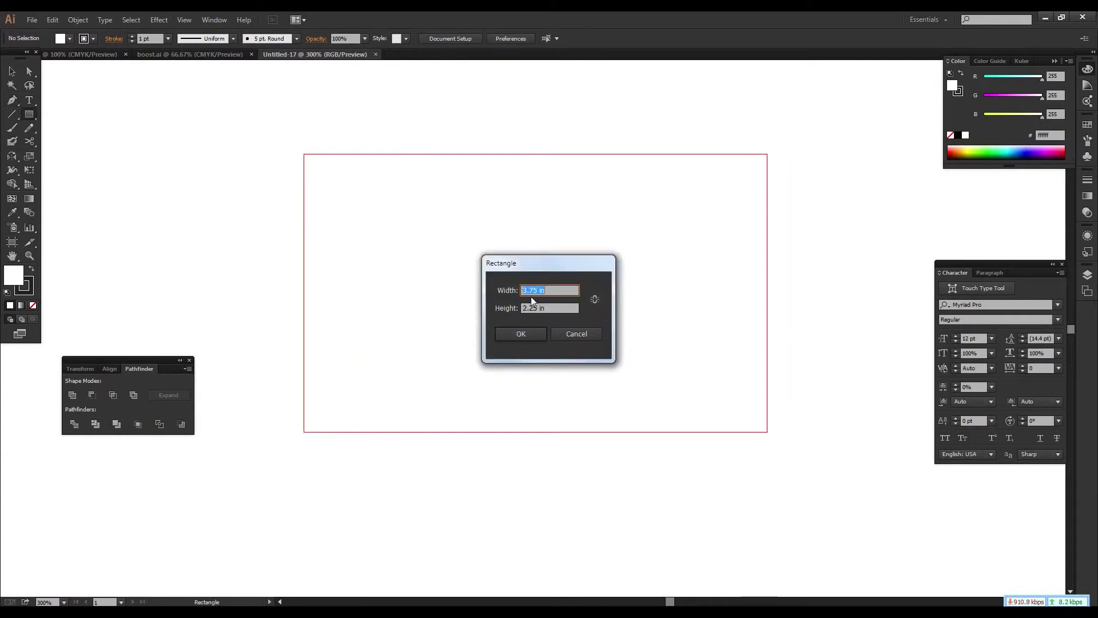
left_click(523, 334)
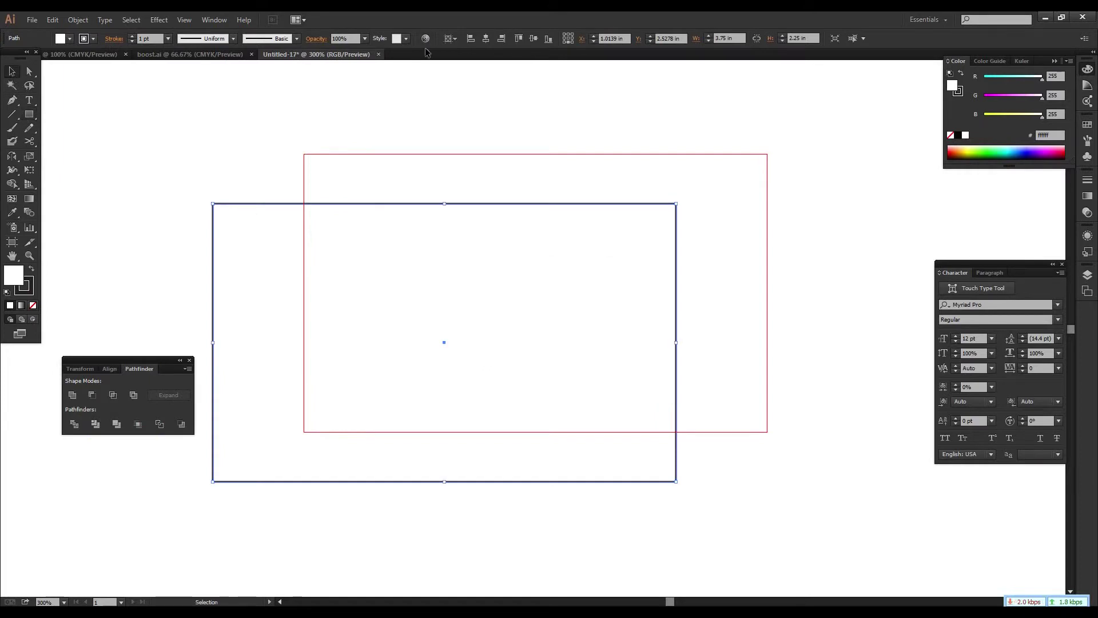
left_click(452, 39)
left_click(475, 78)
left_click(534, 38)
left_click(485, 39)
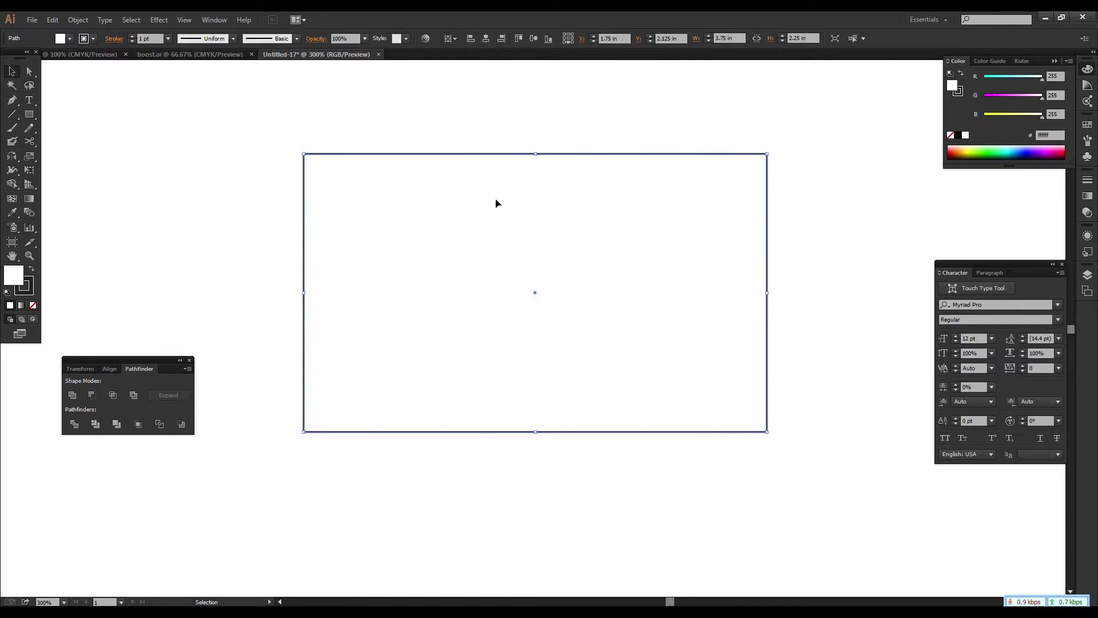
- Remove the rectangle's stroke and show the artboard again
left_click(133, 42)
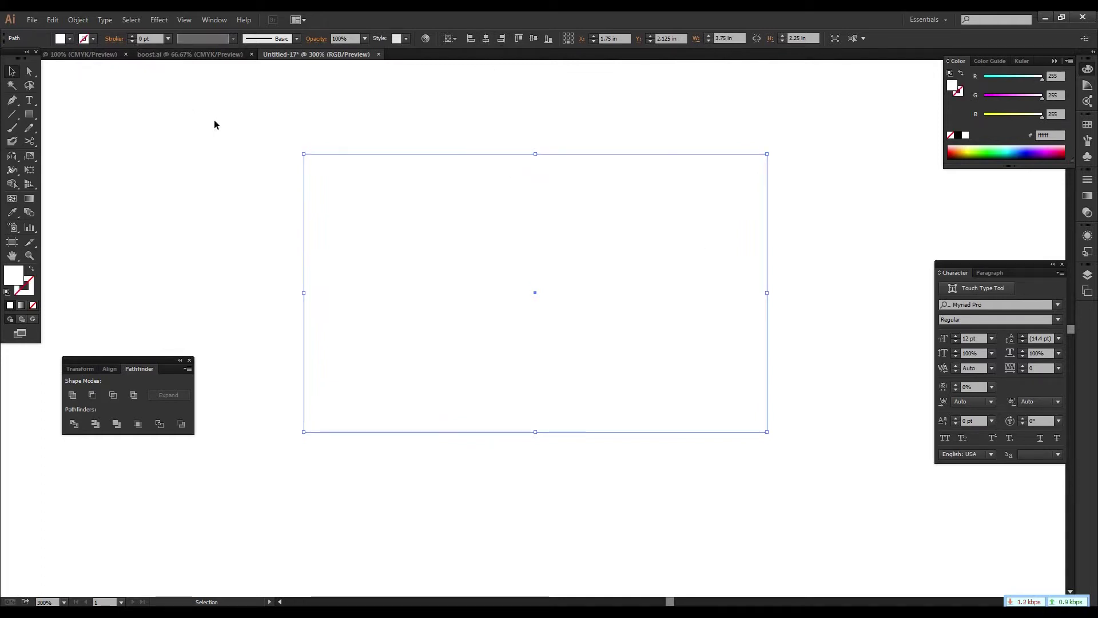
left_click(184, 19)
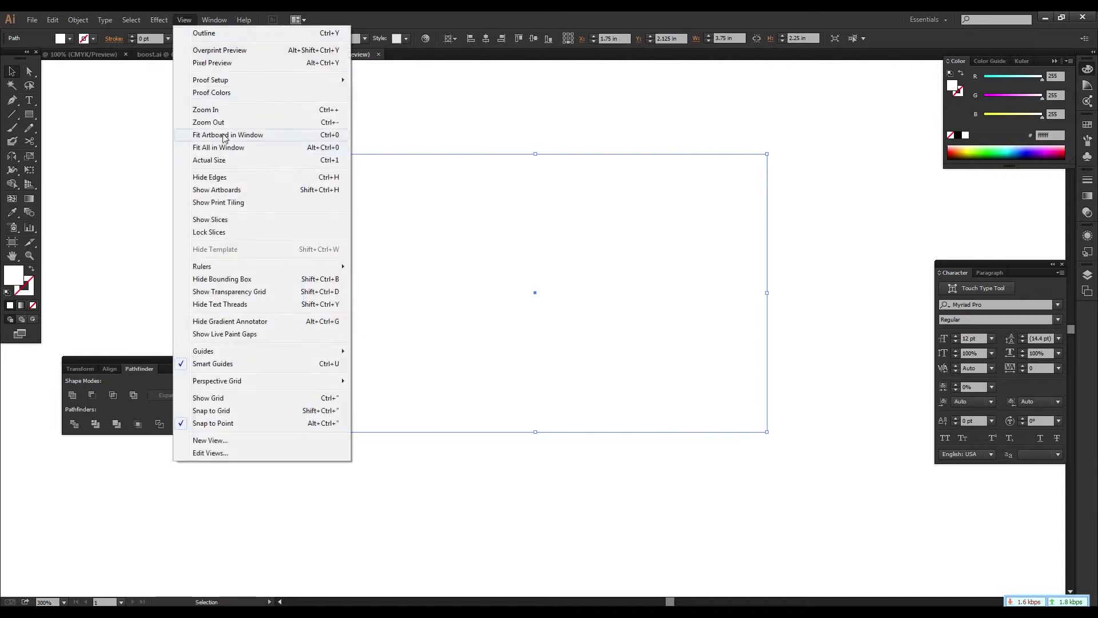
left_click(222, 189)
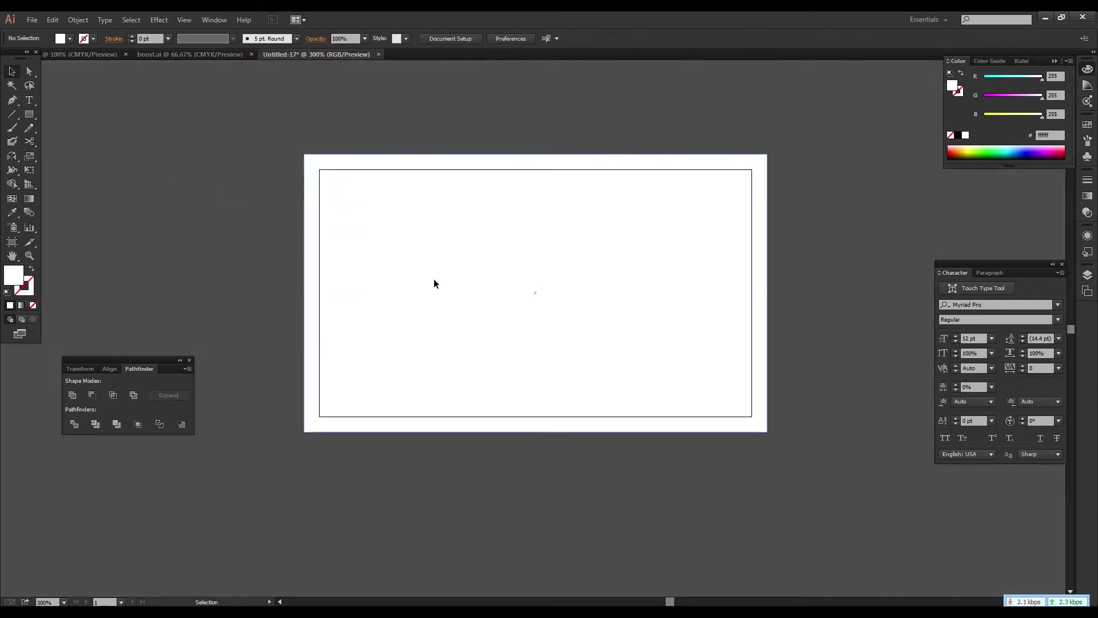
left_click(422, 278)
- Paste a copy of the background in front and narrow it into a left-edge strip
left_click(54, 20)
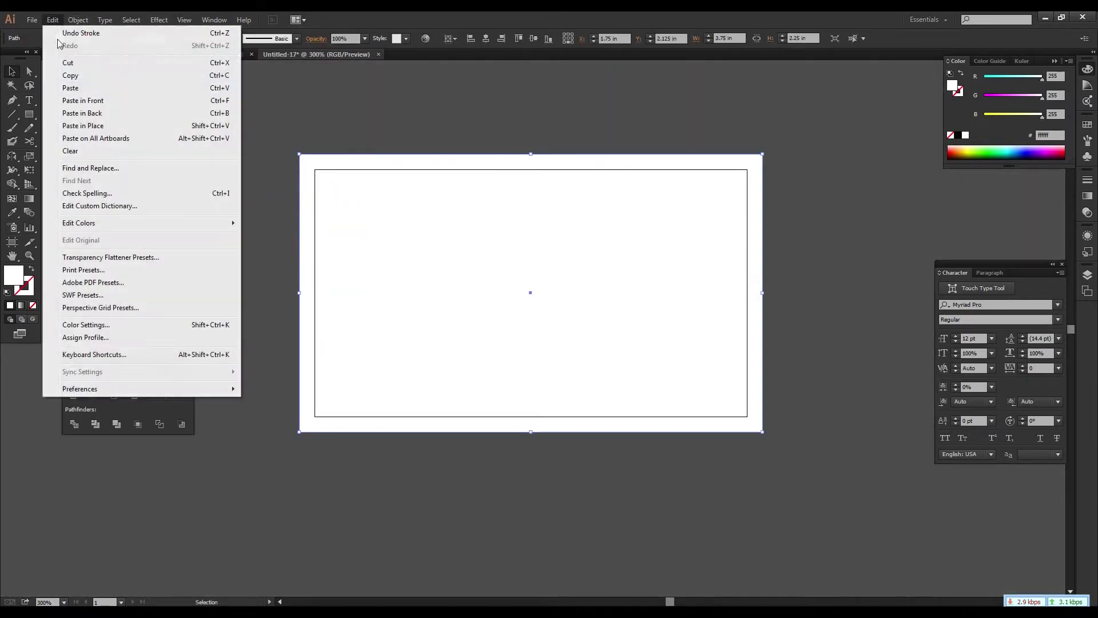
left_click(54, 21)
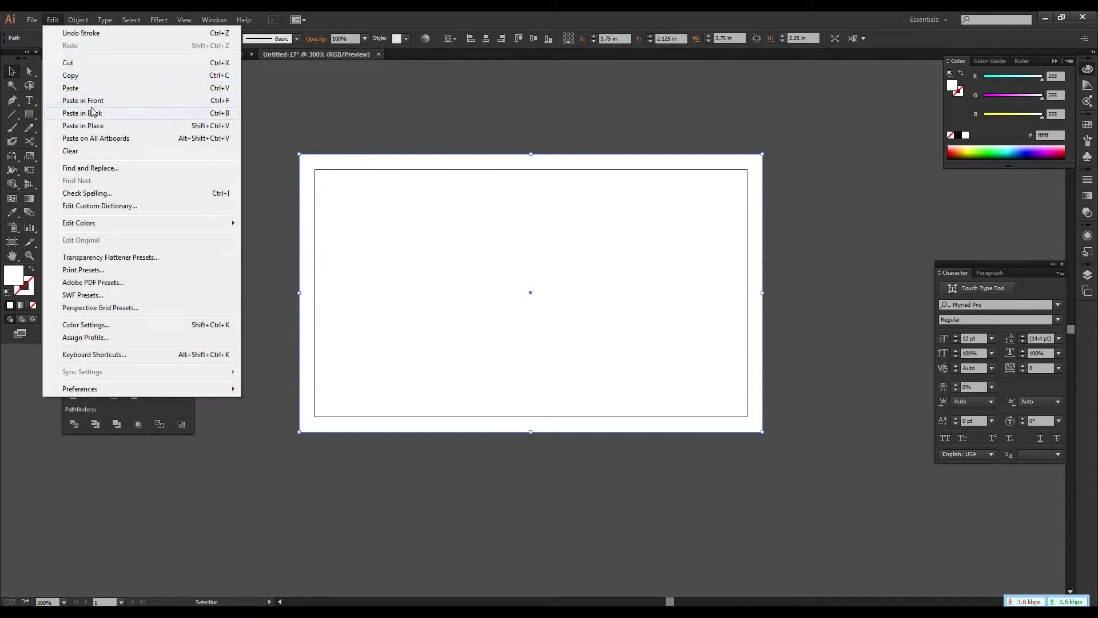
left_click(83, 100)
left_click_drag(763, 293, 331, 293)
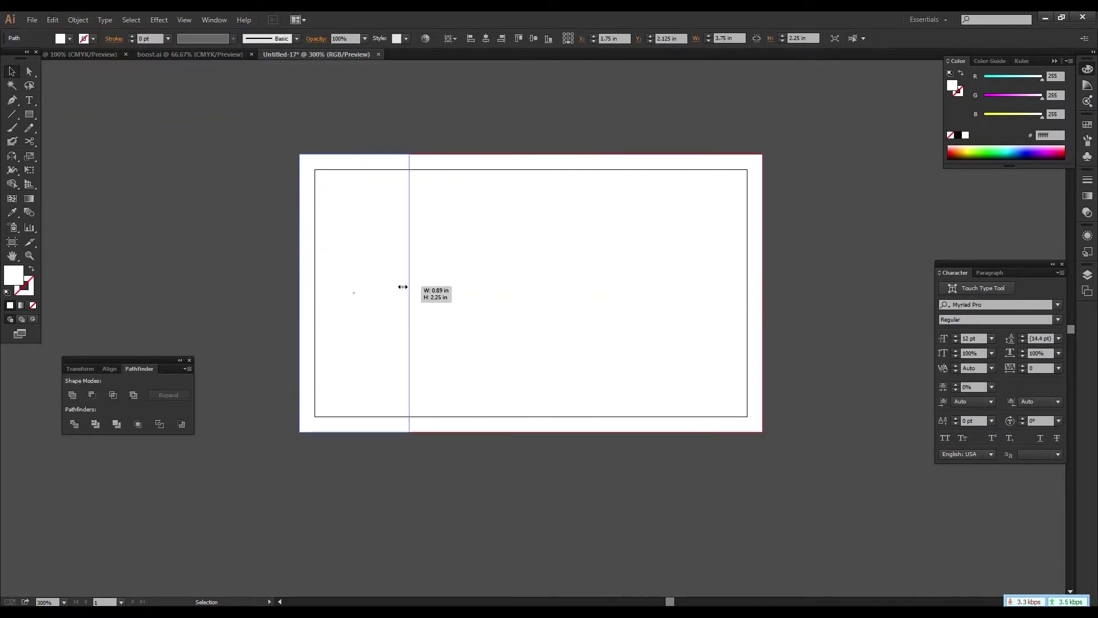
- Colour the strip red with high CMYK magenta and yellow
left_click(1069, 61)
left_click(1001, 119)
left_click_drag(985, 91, 1069, 91)
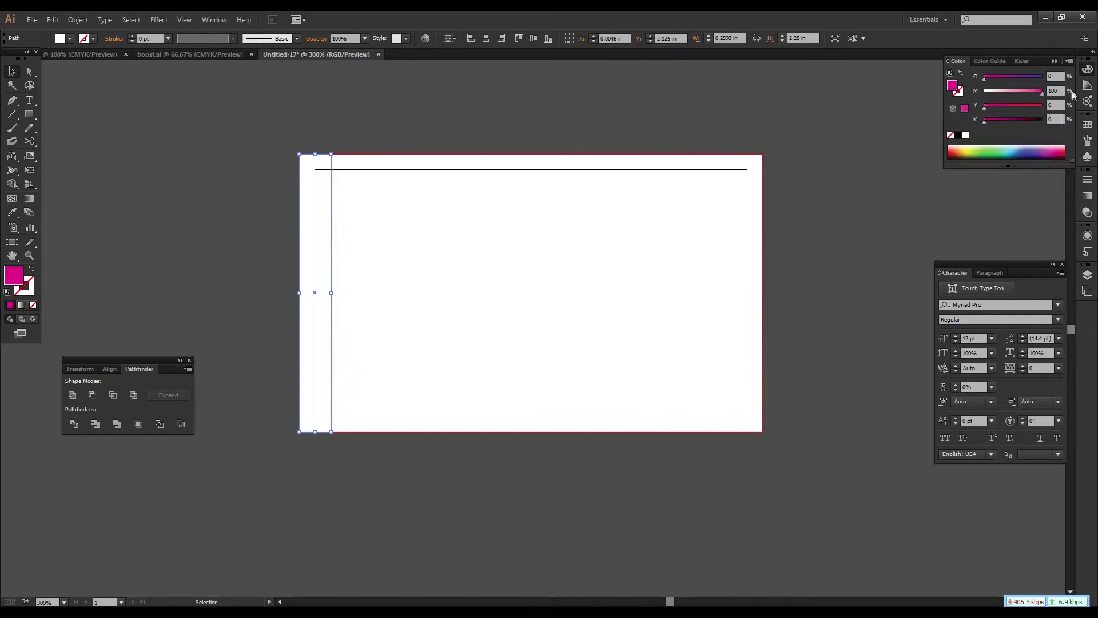
left_click(1034, 106)
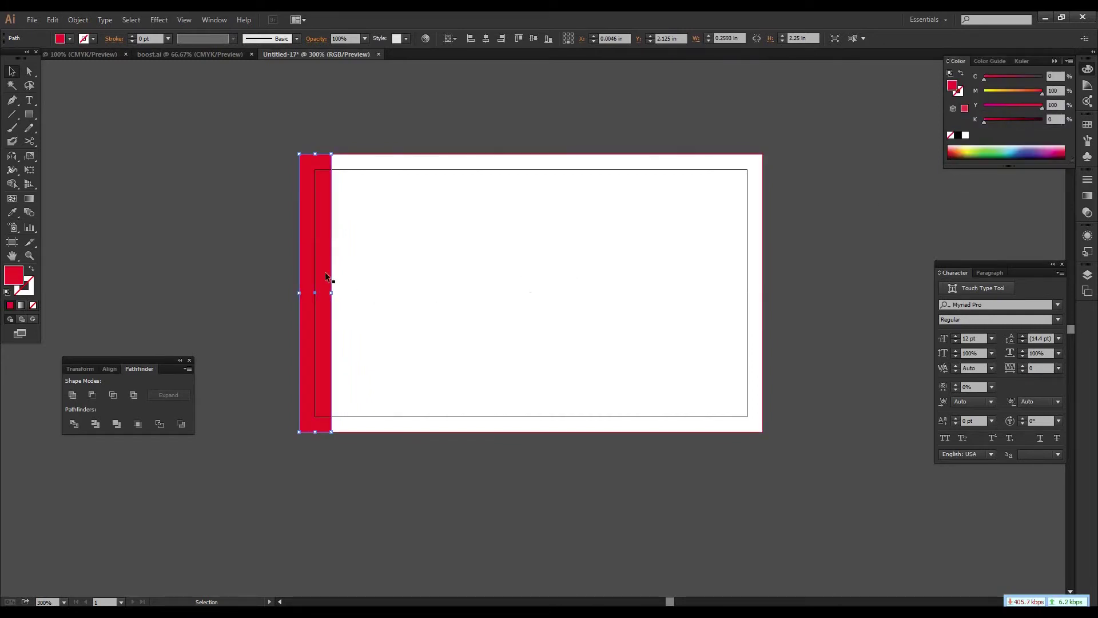
left_click(238, 199)
left_click(444, 279, "ctrl")
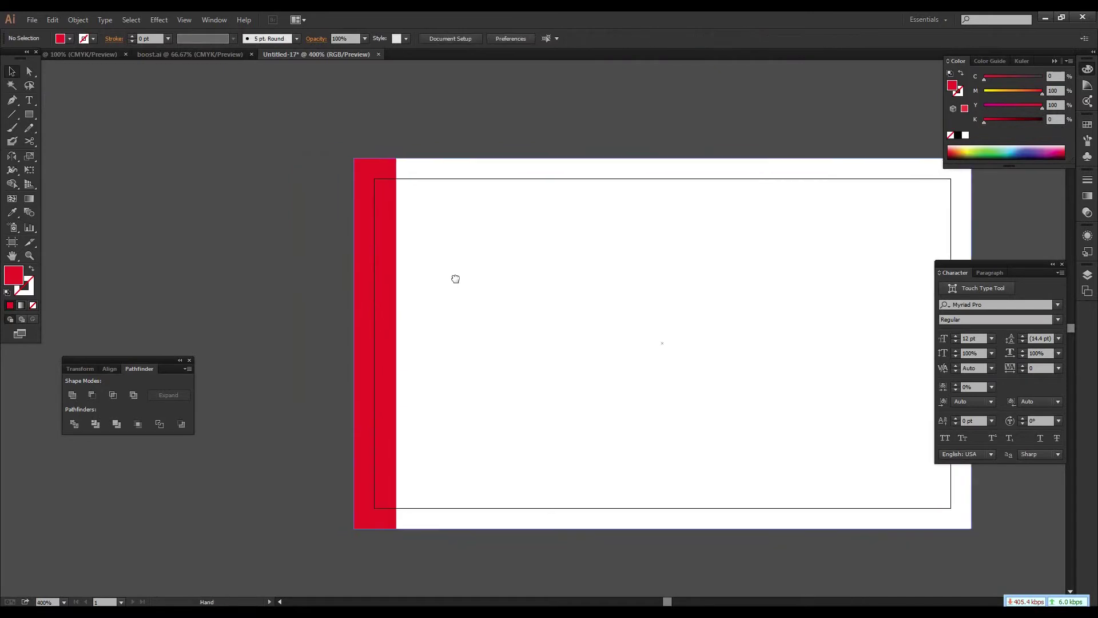
mouse_move(391, 372)
left_mouse_down()
mouse_move(347, 316)
mouse_move(319, 312)
left_mouse_up()
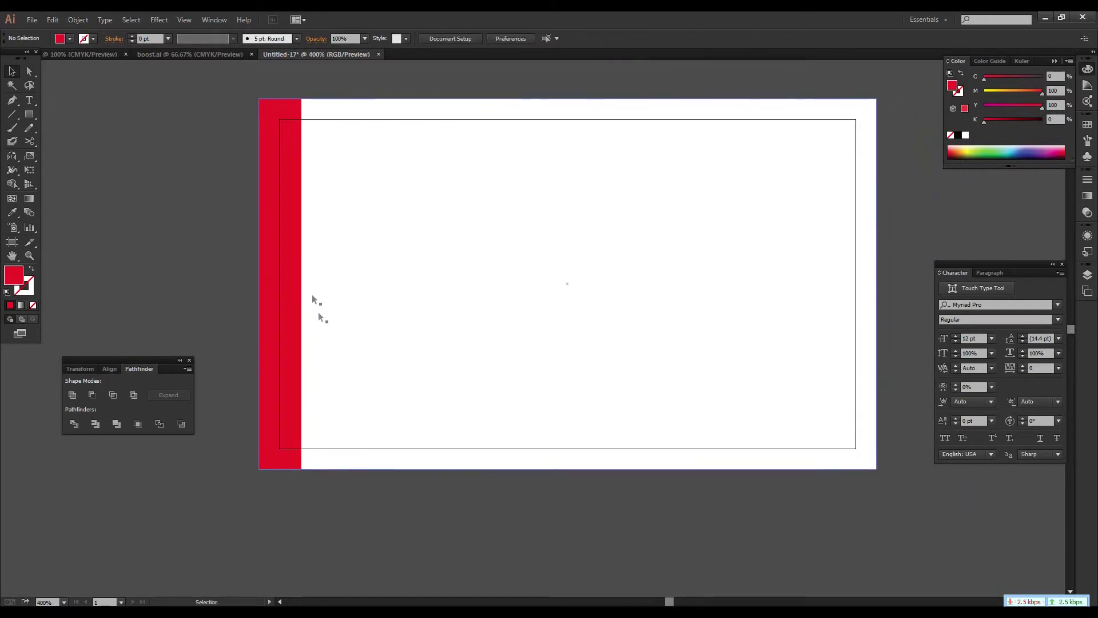
- Pen-draw the slanted band's top point and notched bottom corner beside the red strip
left_click_drag(311, 296, 284, 304)
left_click(286, 299)
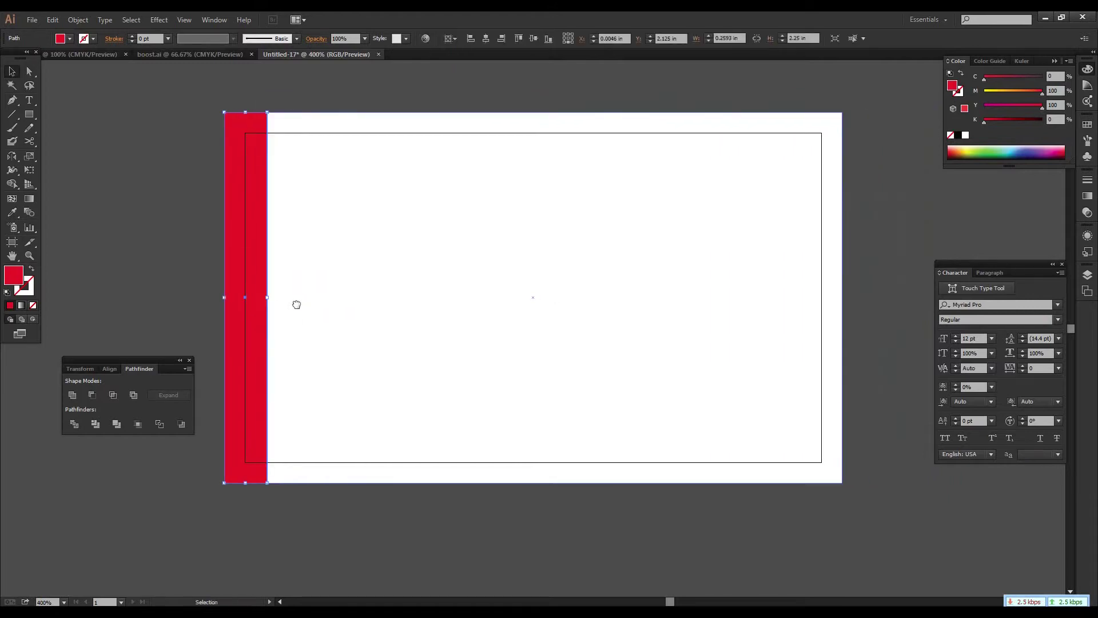
key("p")
left_click(412, 277, "ctrl")
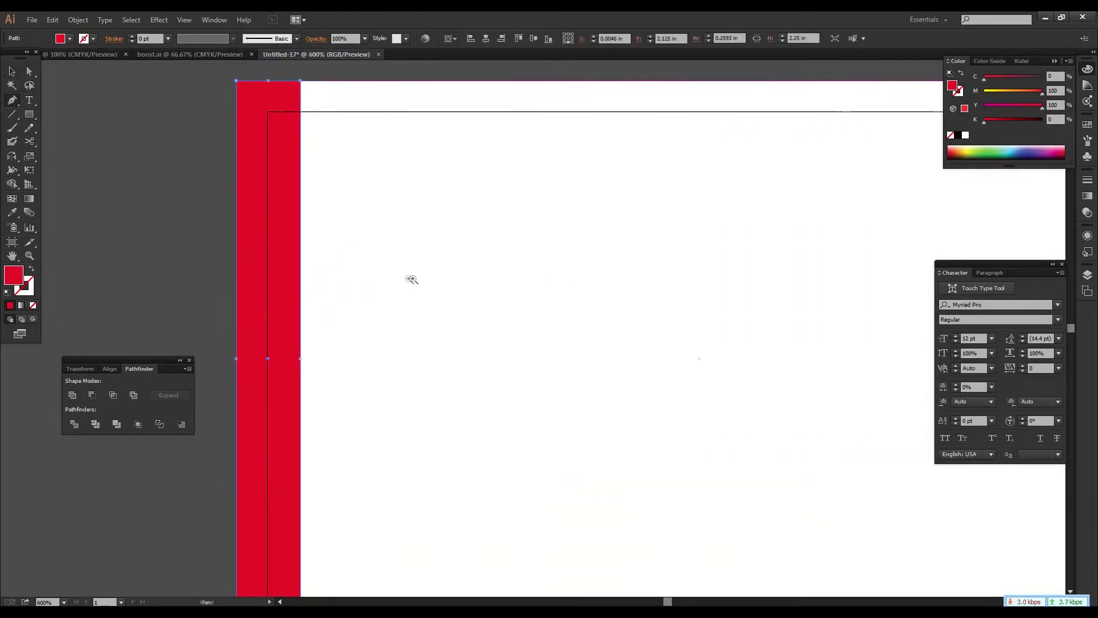
left_click(315, 179)
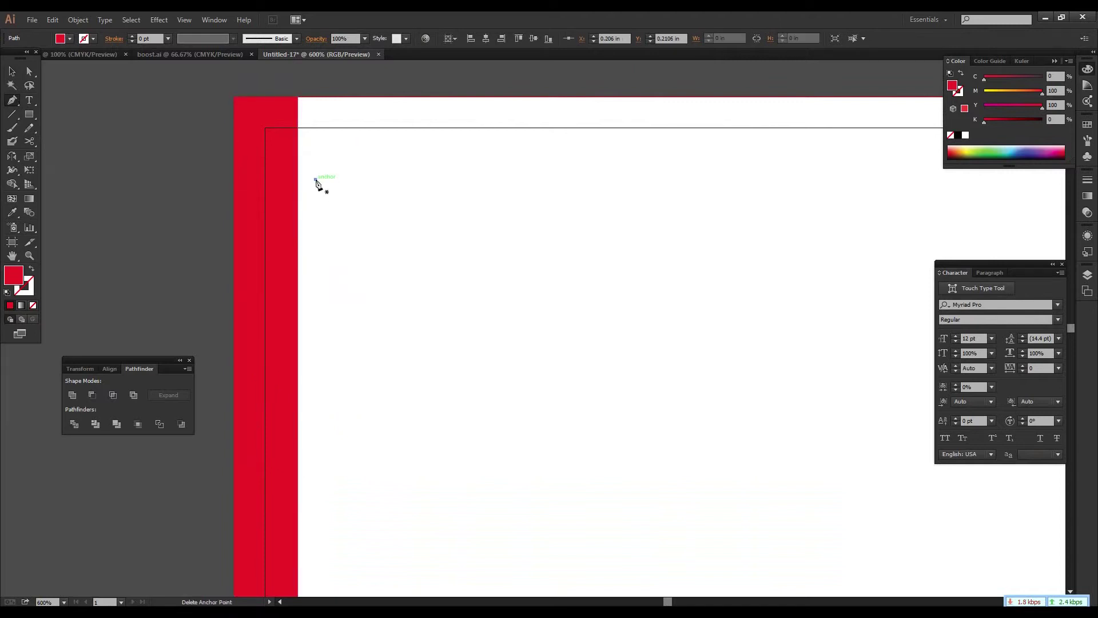
left_click_drag(380, 340, 381, 264)
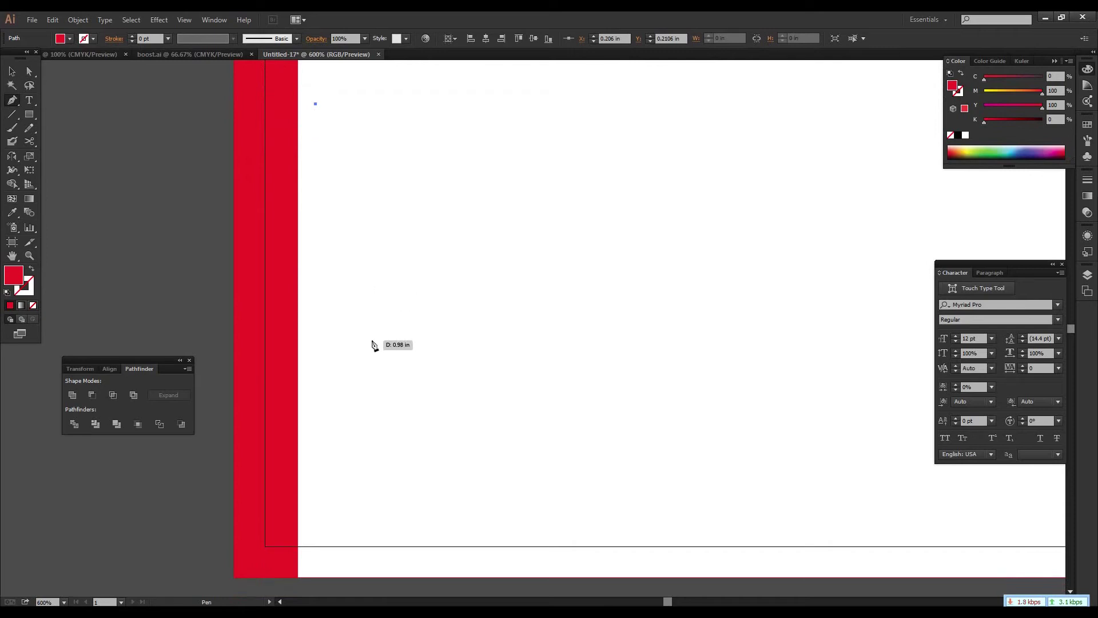
left_click(313, 527, "shift")
left_click_drag(312, 532, 321, 498)
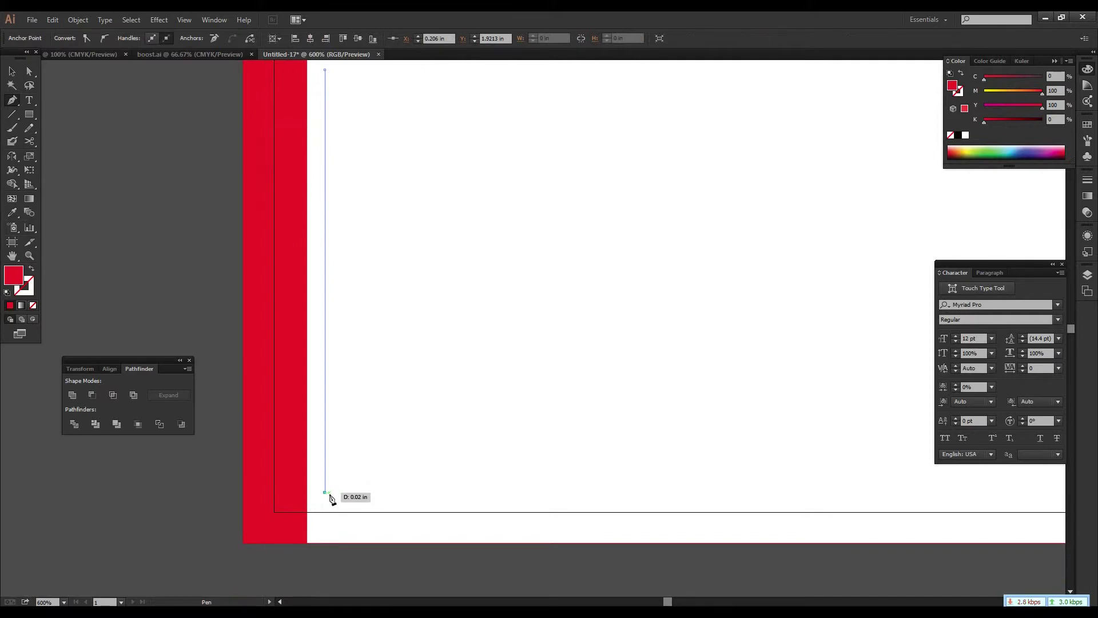
left_click(290, 501)
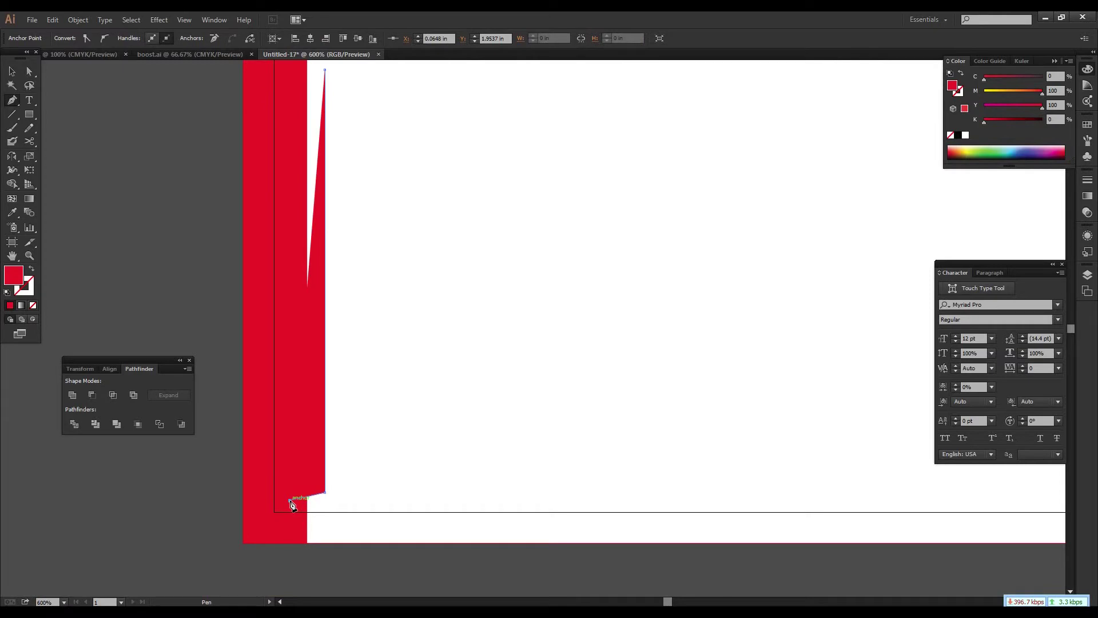
left_click_drag(291, 503, 272, 505)
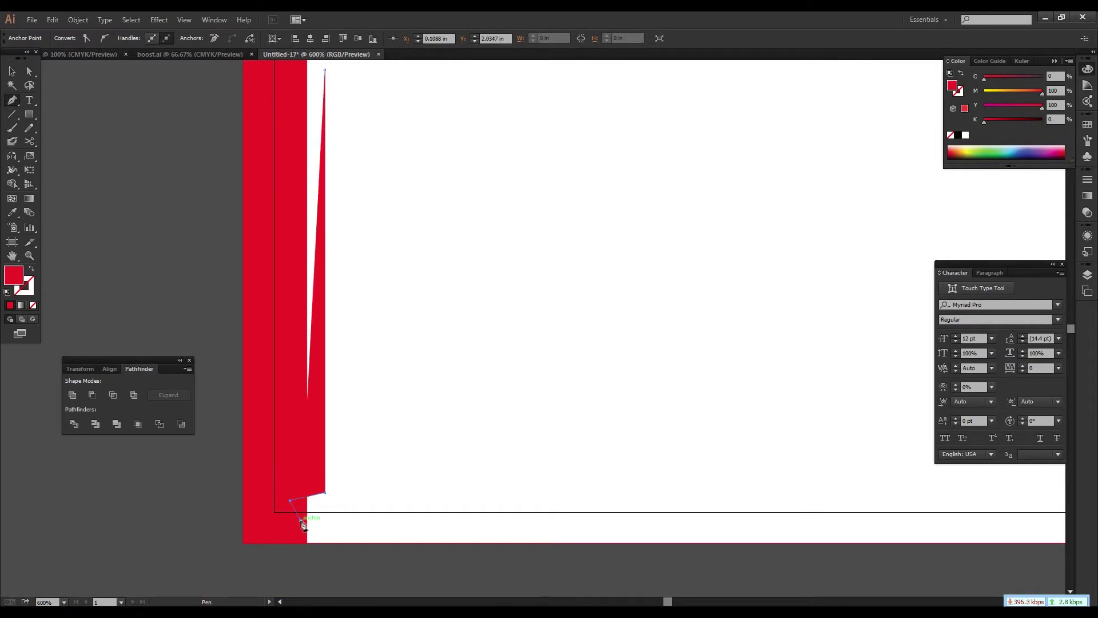
left_click_drag(271, 505, 274, 502)
- Close the band near the strip's top and darken its red with K 34
scroll(292, 400, "up", 5)
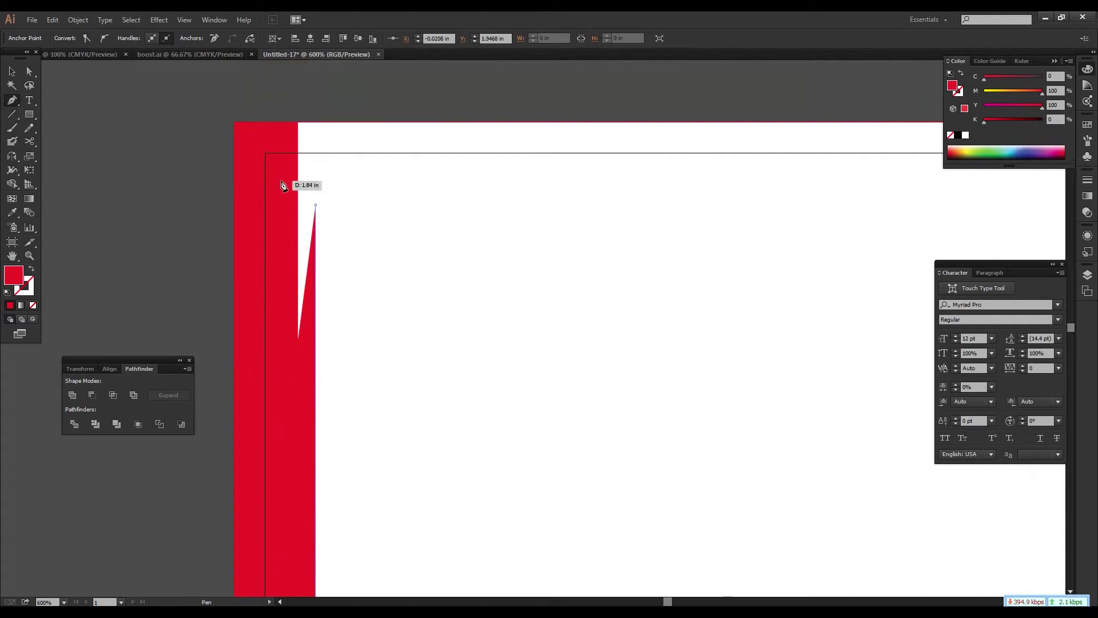
left_click(260, 234)
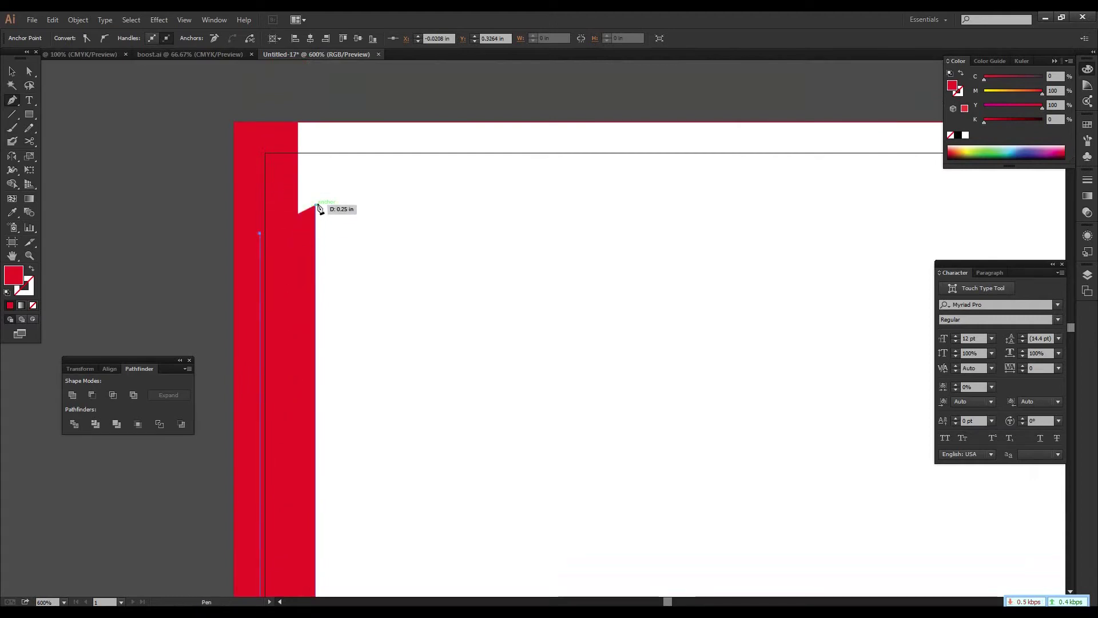
left_click_drag(324, 299, 389, 247)
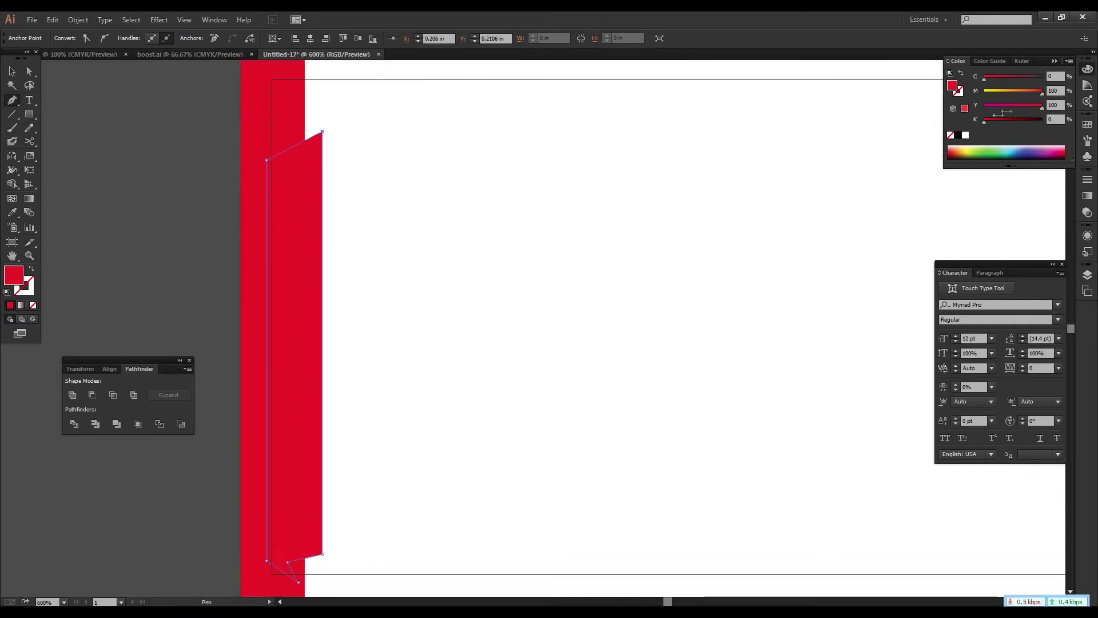
left_click_drag(984, 122, 1003, 119)
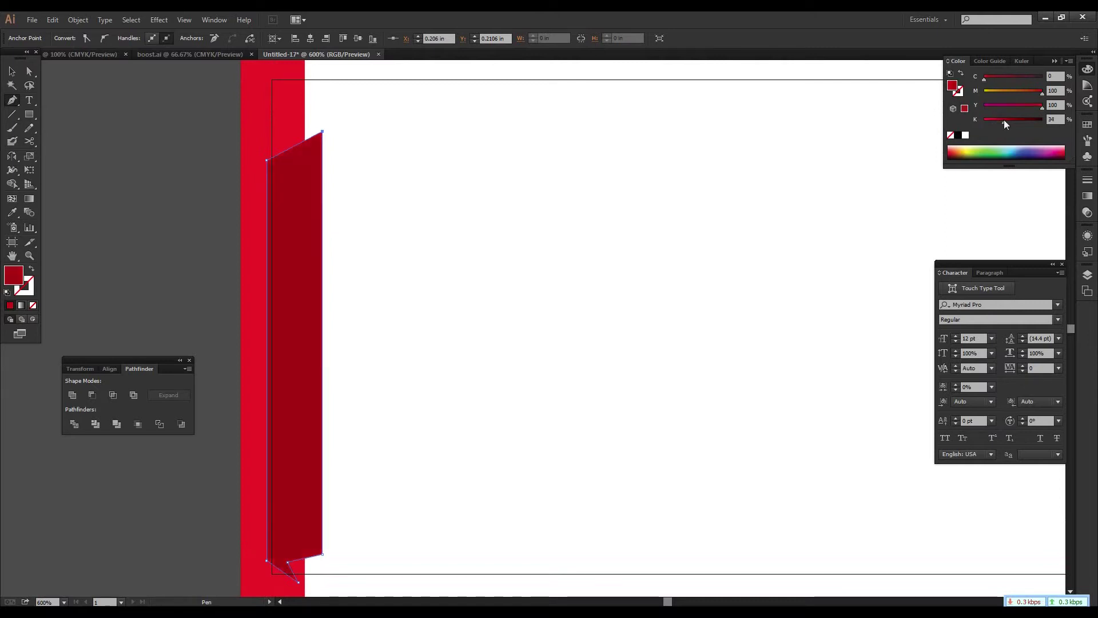
left_click(12, 72)
left_click(410, 385)
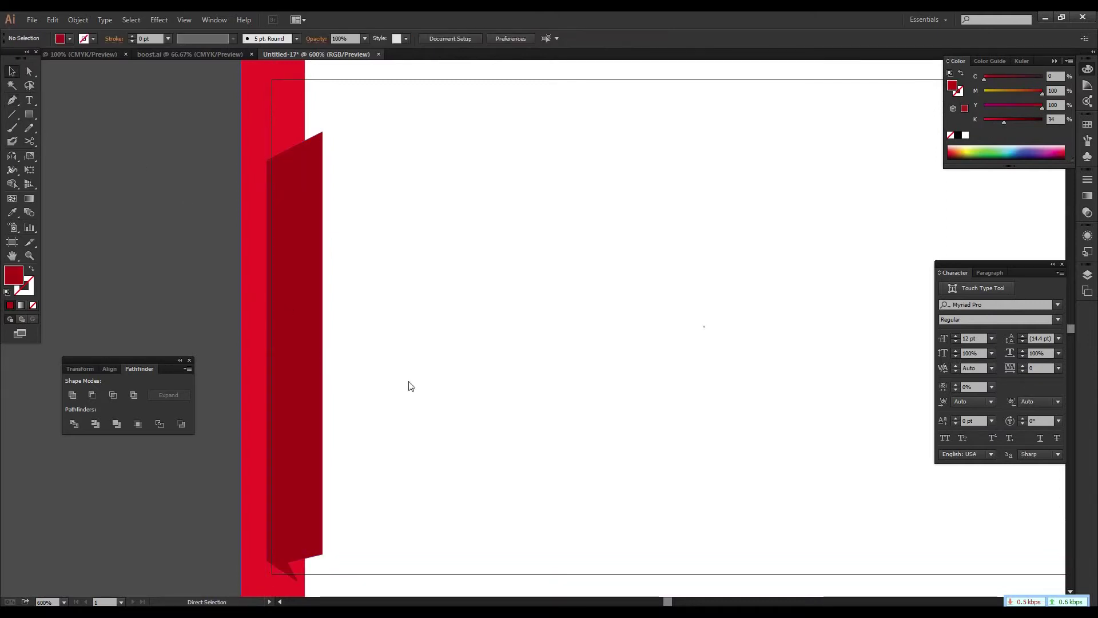
key("ctrl+minus")
left_click_drag(446, 355, 446, 312)
- Narrow the dark red band slightly
left_click(472, 320)
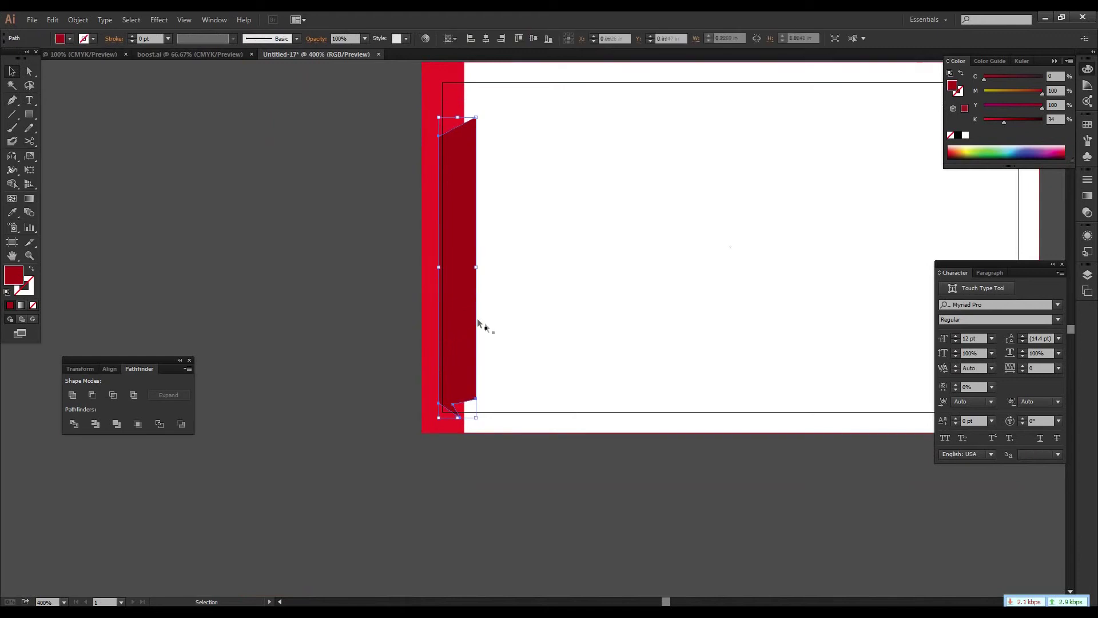
left_click_drag(476, 267, 459, 284)
left_click(296, 272)
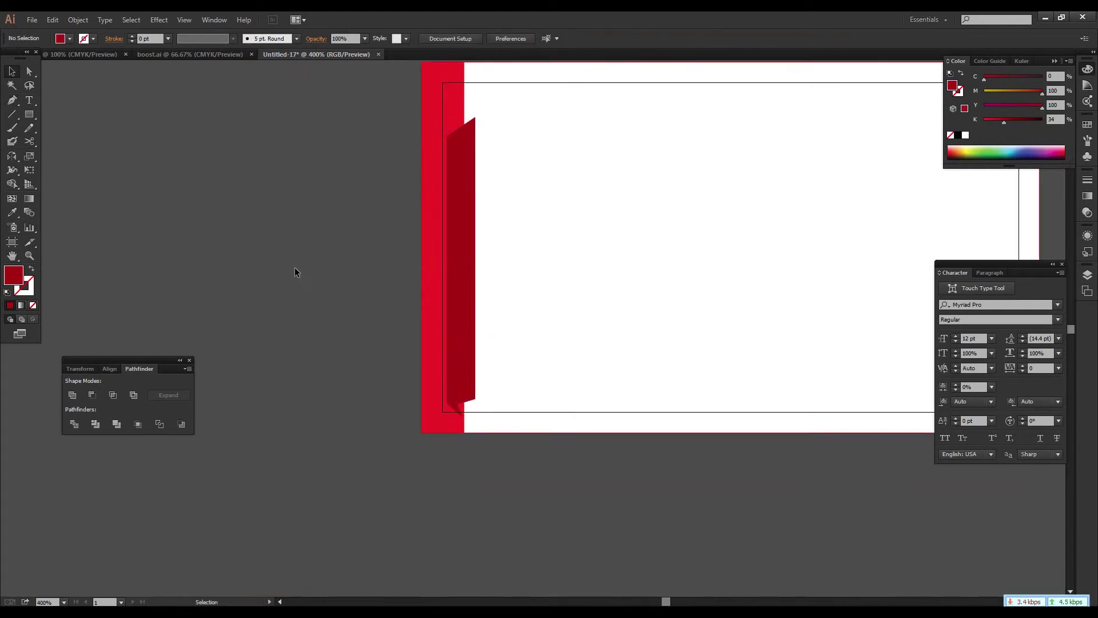
key("a")
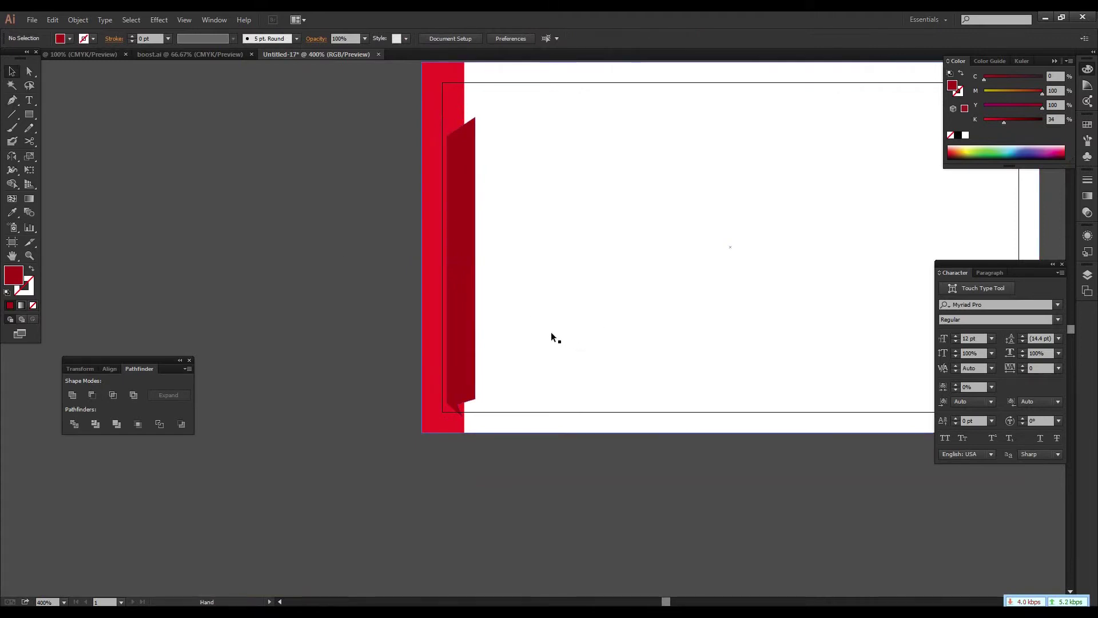
- Start a Pen path at the dark strip's bottom-left corner, extending along the card's bottom
left_click_drag(551, 335, 413, 294)
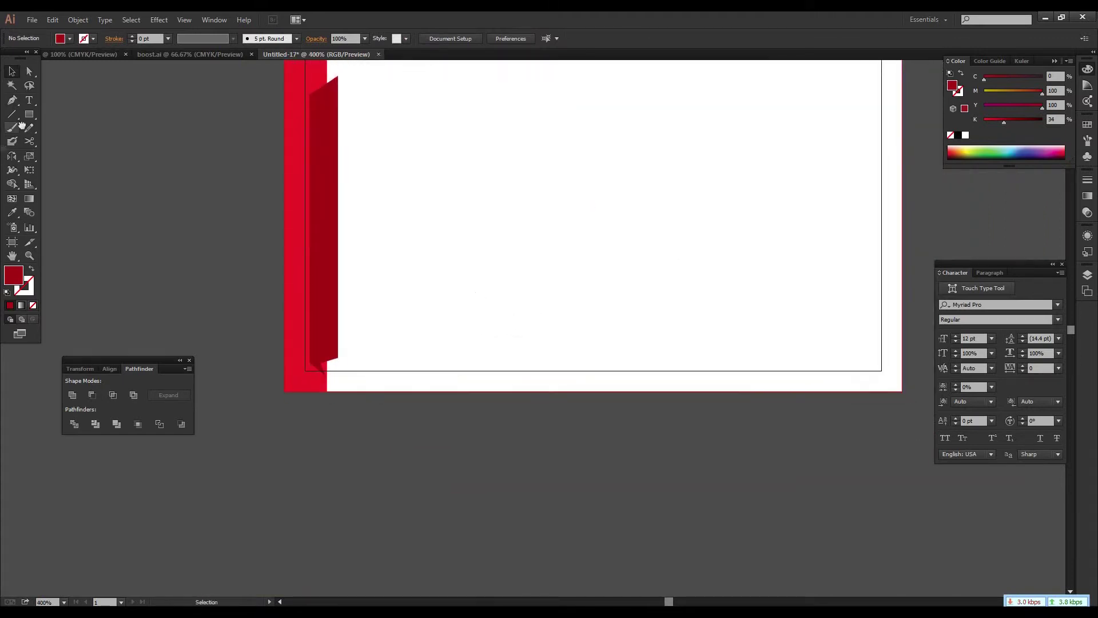
left_click(11, 101)
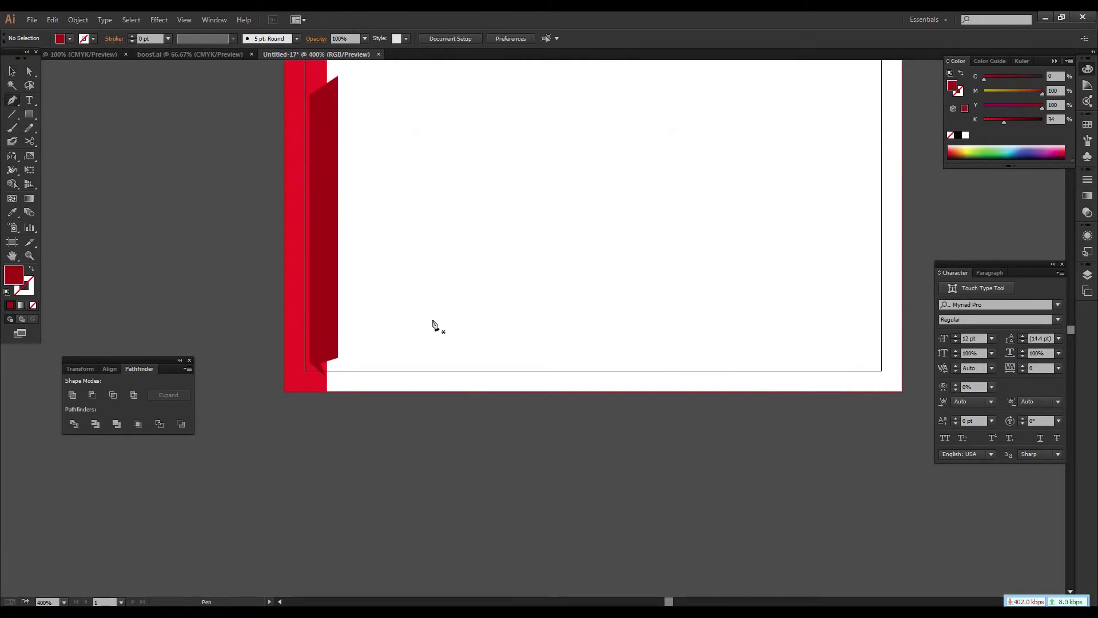
left_click_drag(400, 317, 358, 312)
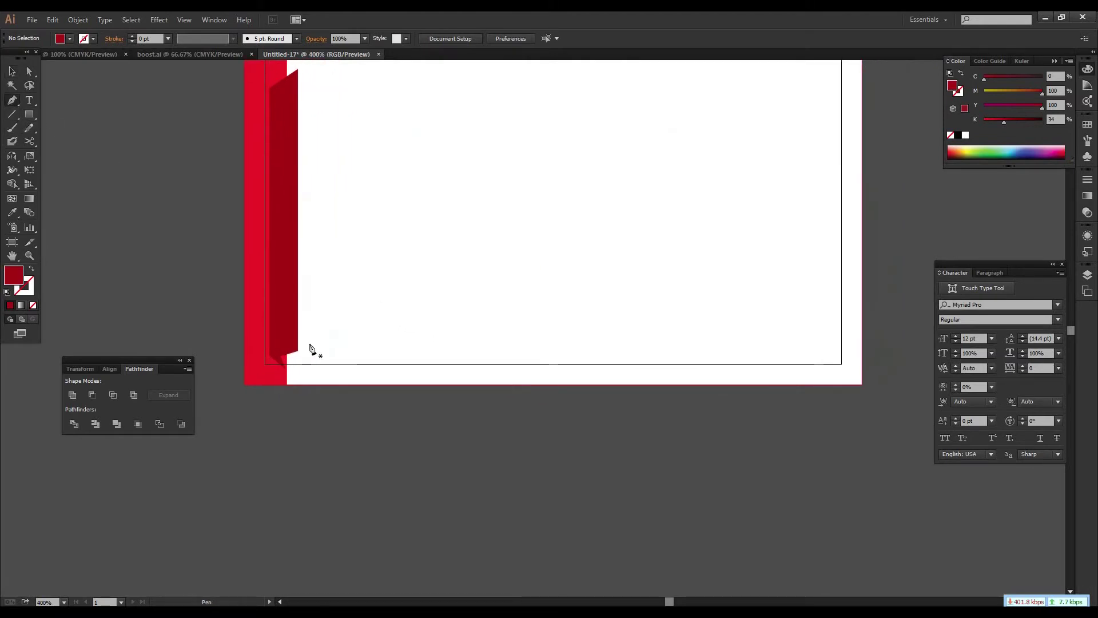
left_click(271, 352)
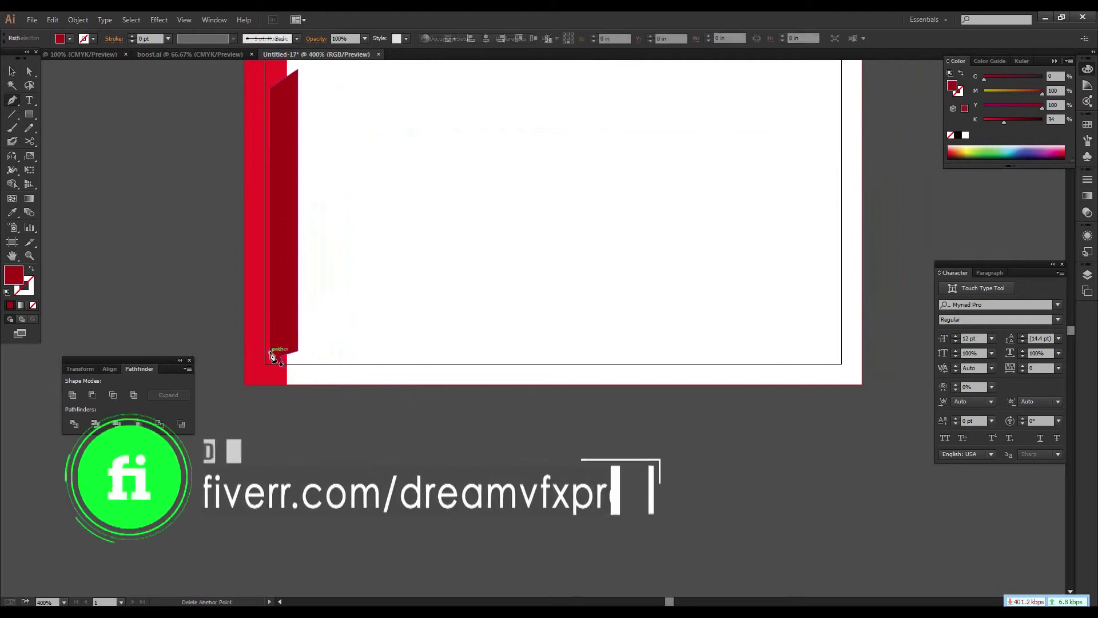
left_click_drag(548, 393, 475, 383)
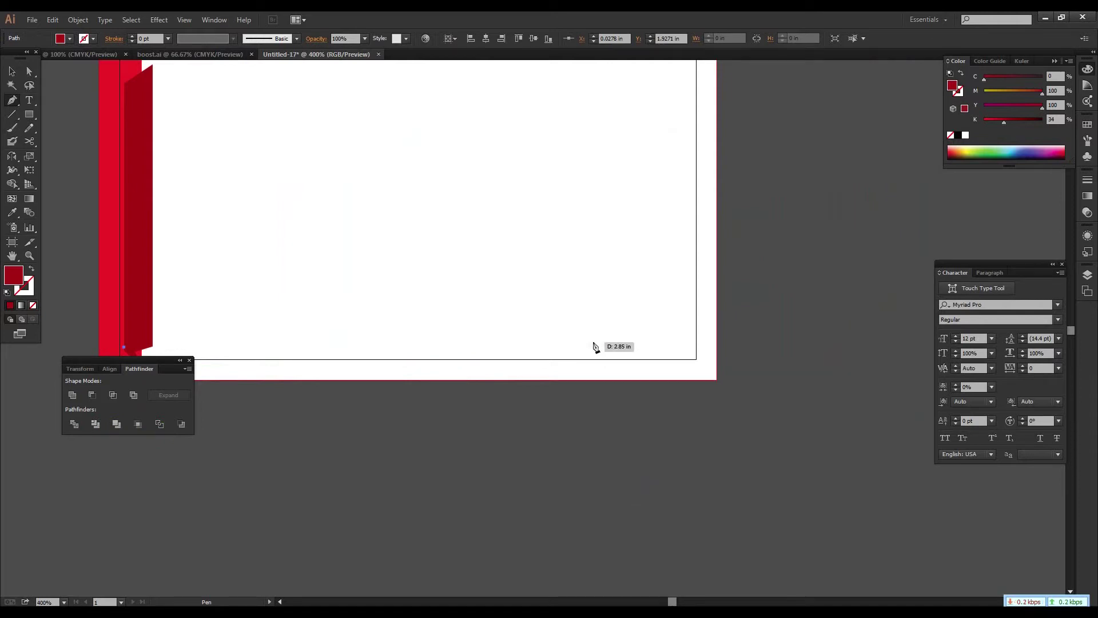
left_click(627, 345)
- Pen-draw the stepped outline rising to the card's right edge with a flat lower-left edge
left_click_drag(634, 326, 651, 323)
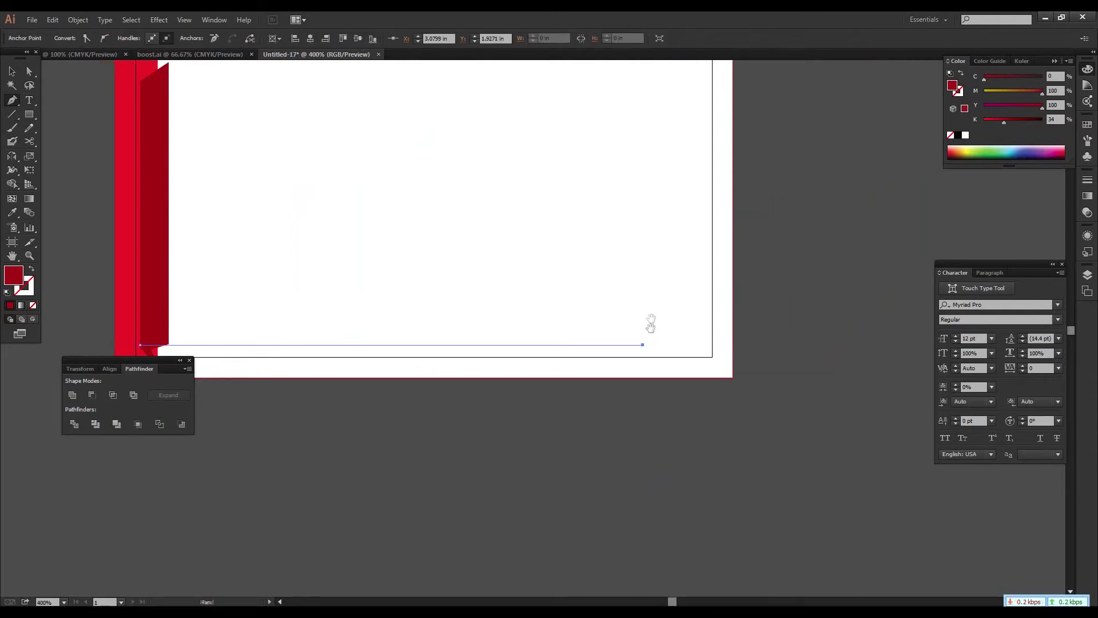
left_click(679, 244)
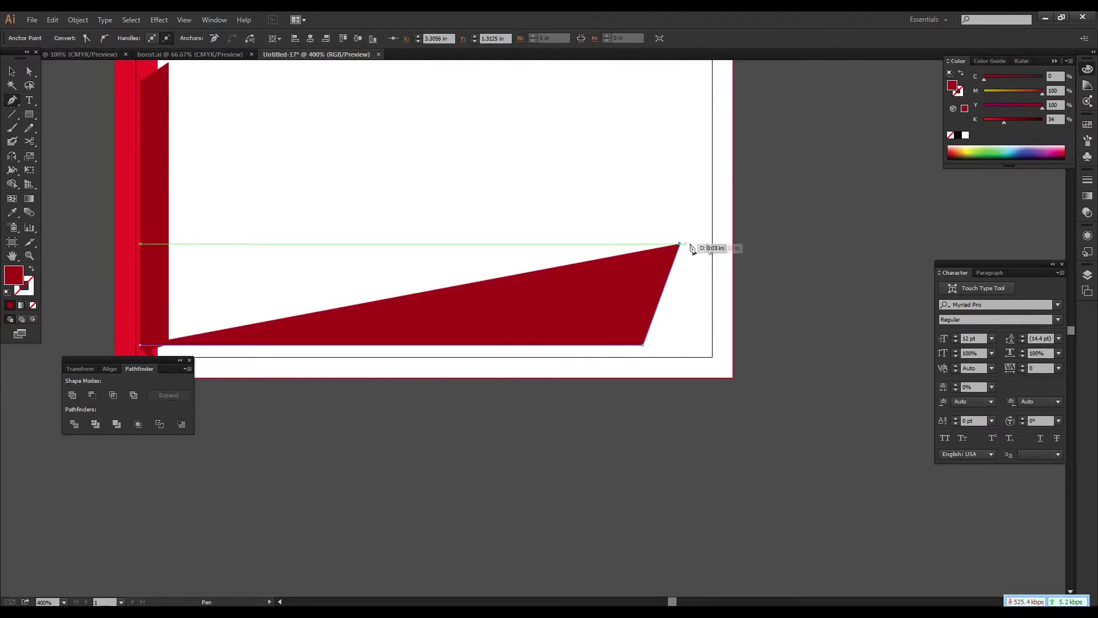
left_click(732, 244)
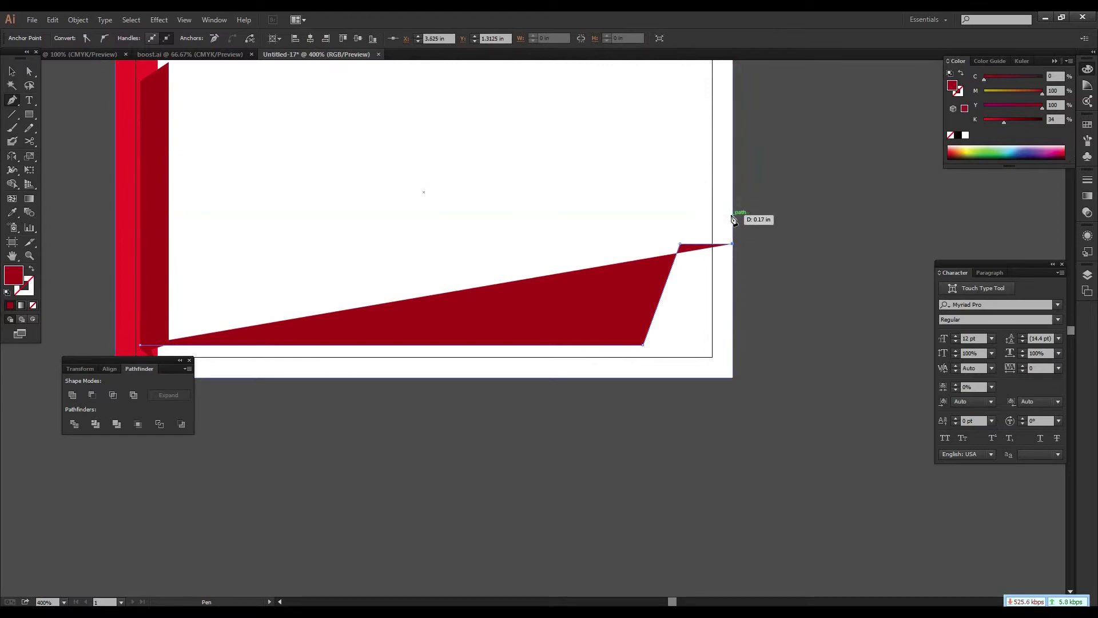
left_click(732, 215)
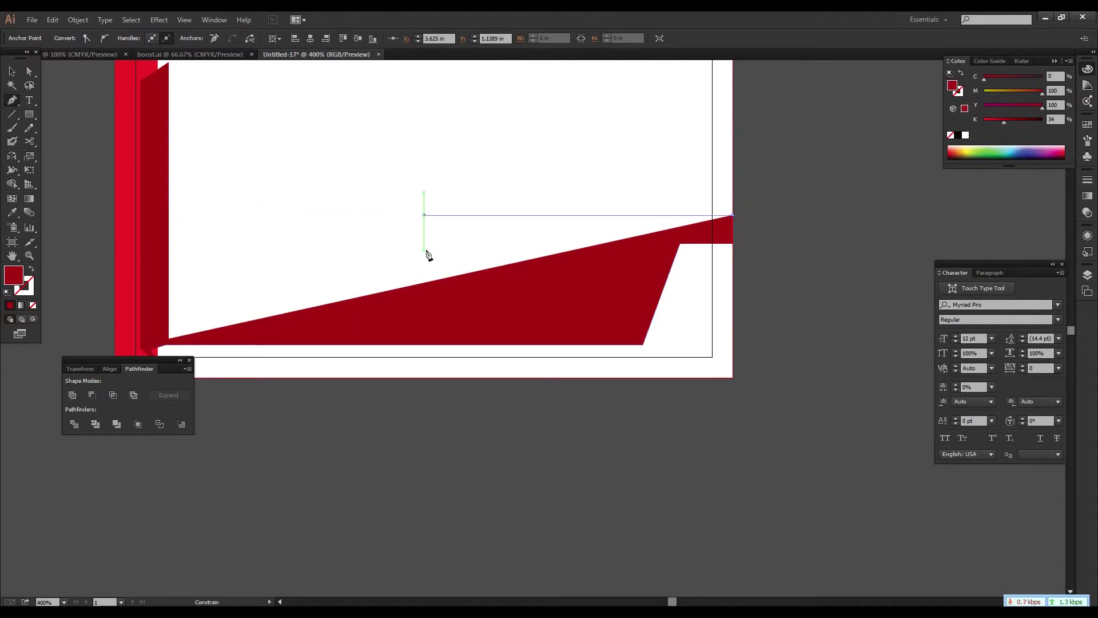
left_click(424, 215)
left_click_drag(444, 252, 451, 241)
key("p")
left_click_drag(497, 325, 413, 317)
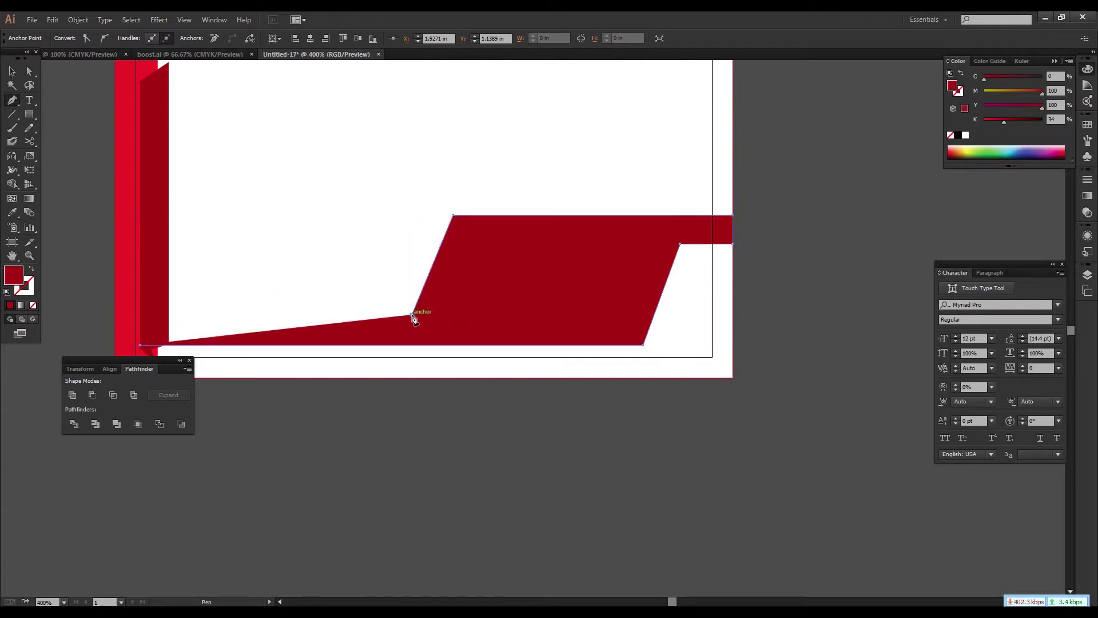
left_click_drag(412, 316, 143, 315)
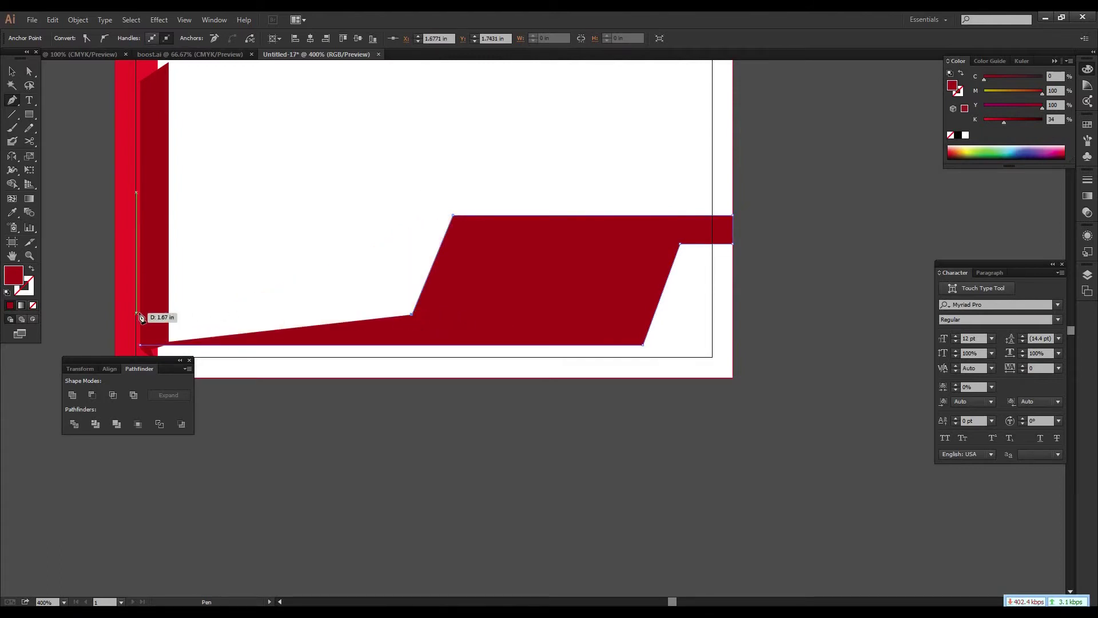
left_click_drag(144, 318, 141, 314)
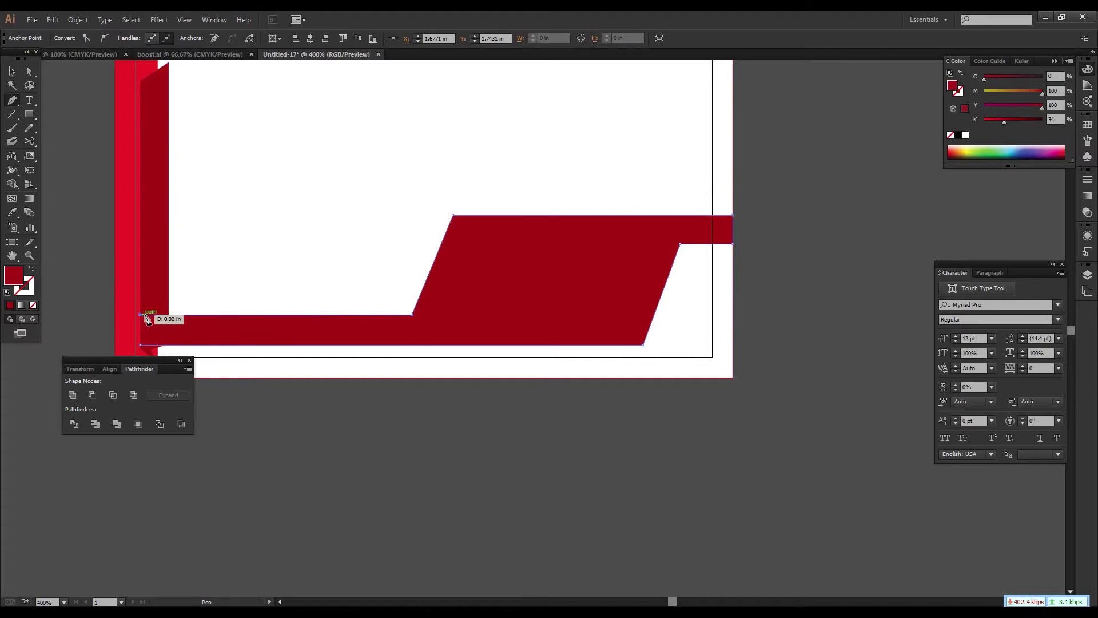
- Fill the stepped shape with K100 black
left_click(959, 136)
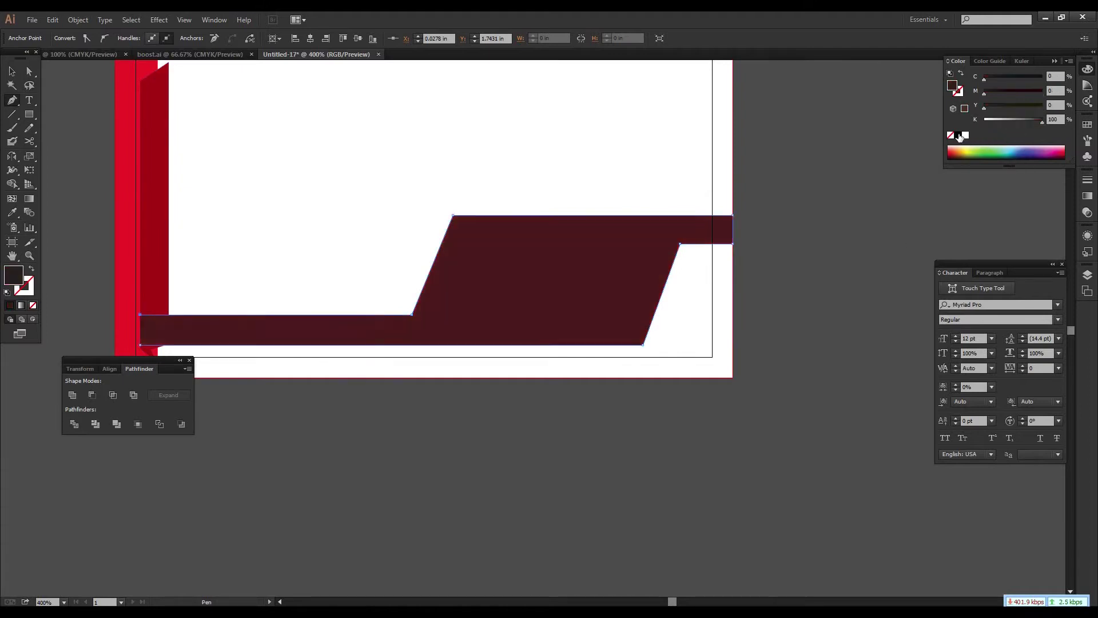
left_click(11, 70)
left_click(595, 441)
left_click(159, 286)
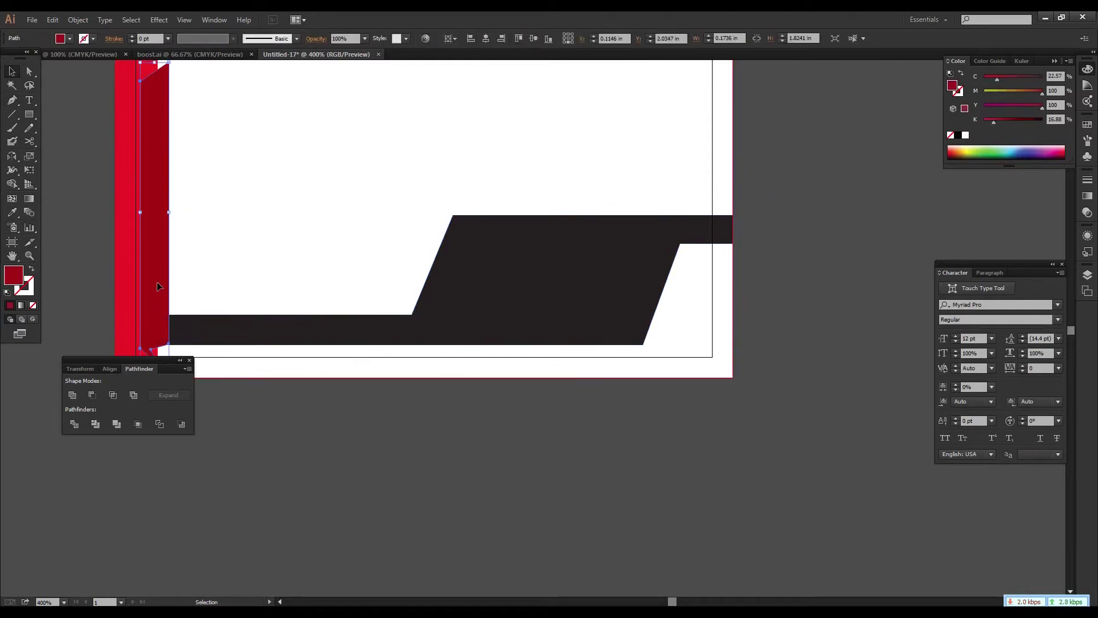
left_click(318, 452)
key("Tab")
mouse_move(399, 399)
left_mouse_down()
mouse_move(498, 378)
mouse_move(646, 419)
mouse_move(723, 423)
left_mouse_up()
- Drag the dark band's top edge down to lower it
left_click(653, 311)
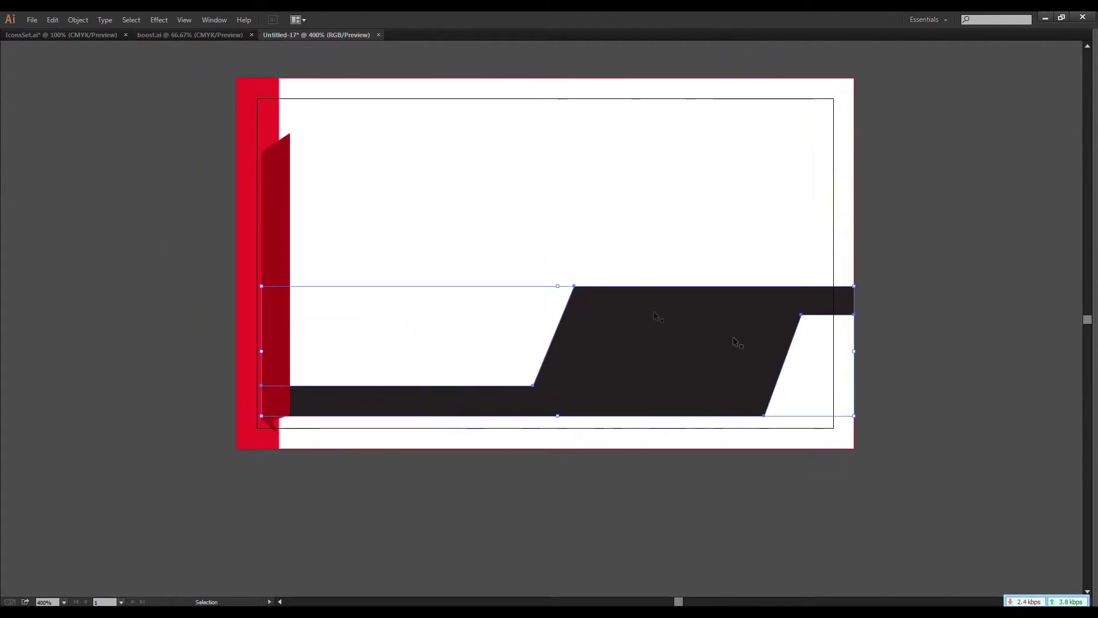
left_click_drag(558, 286, 559, 306)
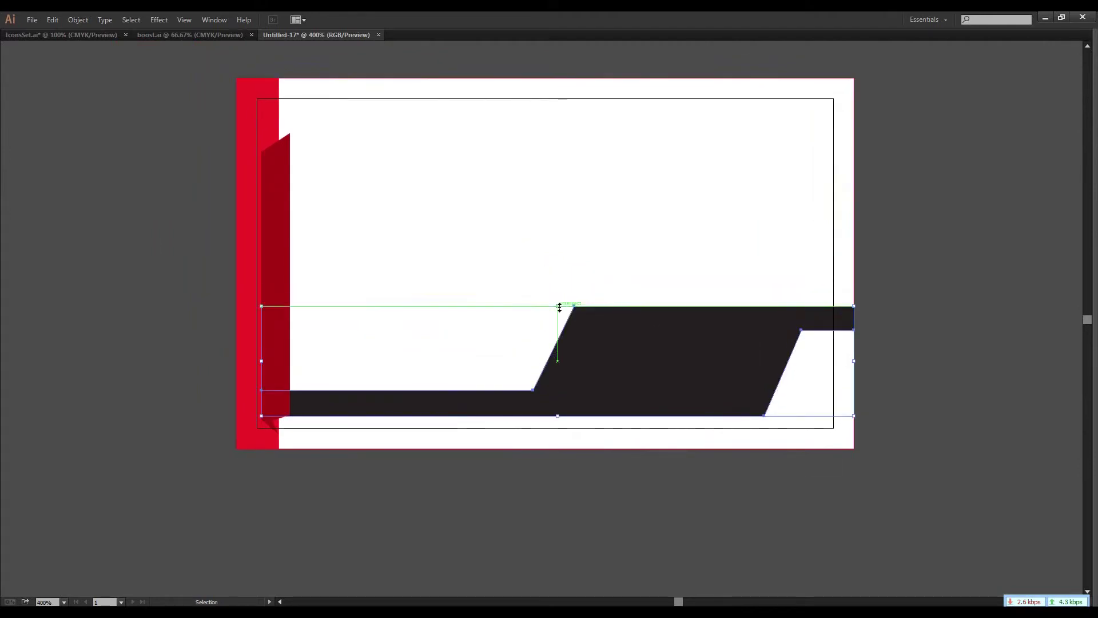
key("a")
key("v")
left_click(575, 477)
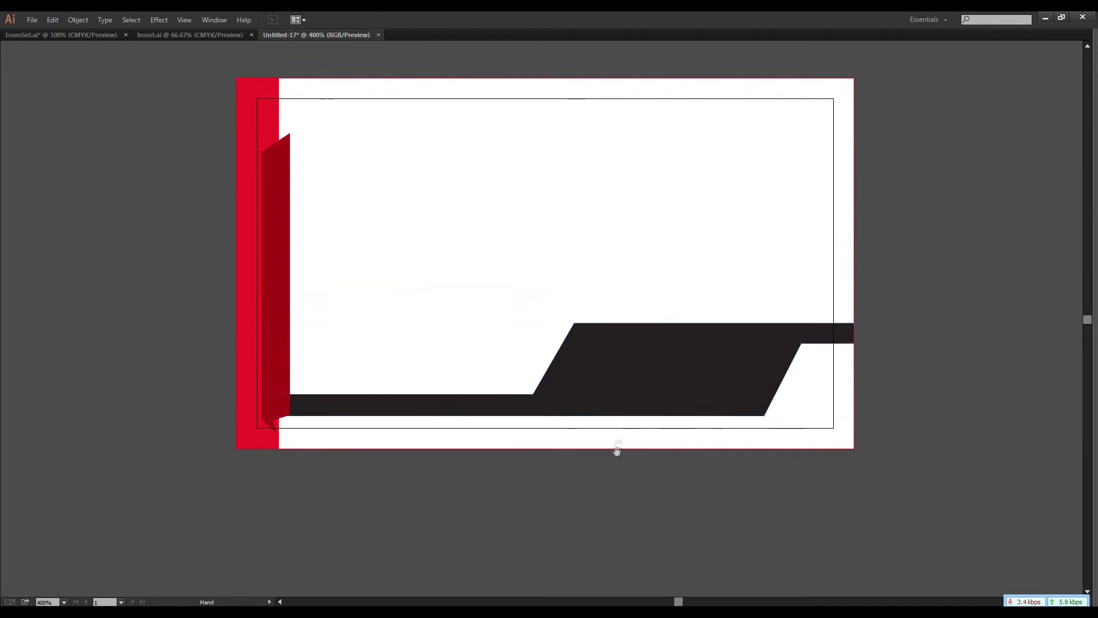
left_click_drag(618, 449, 612, 433)
left_click(625, 362)
left_click(538, 493)
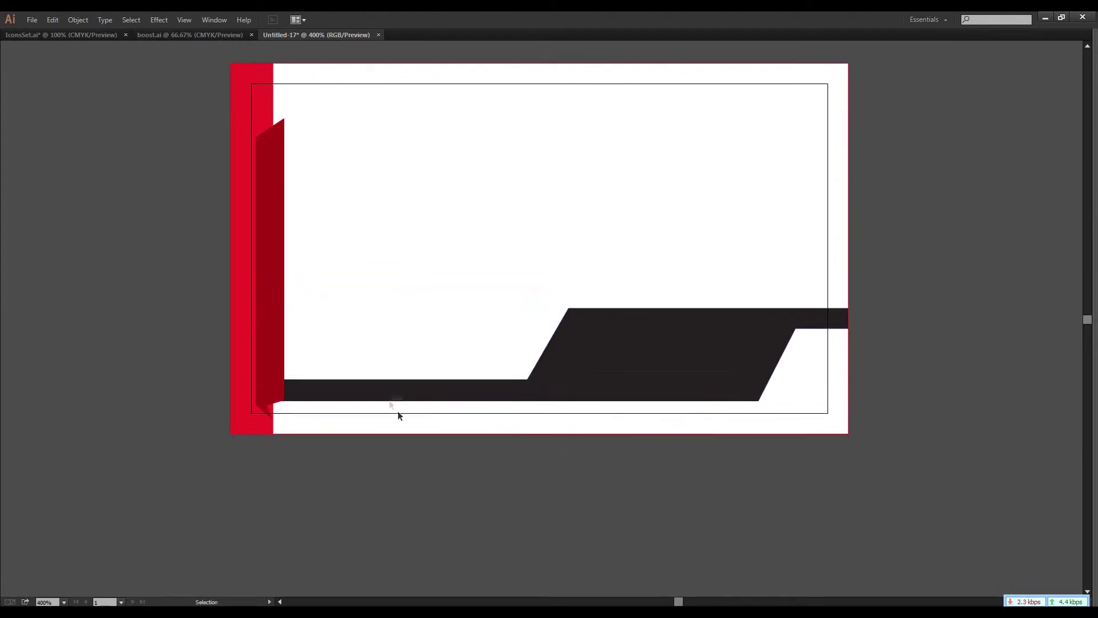
key("Tab")
left_click(12, 100)
key("Tab")
- Pen-draw a diagonal parallelogram stripe and eyedropper the left bar's red into it
left_click(480, 433)
left_click(646, 139)
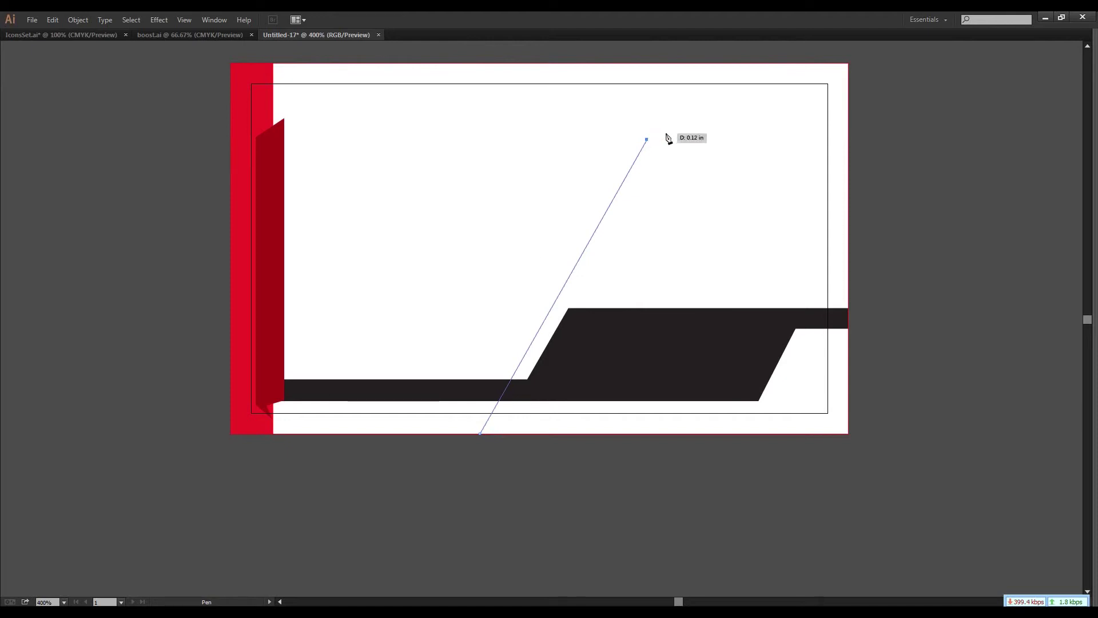
left_click(797, 139)
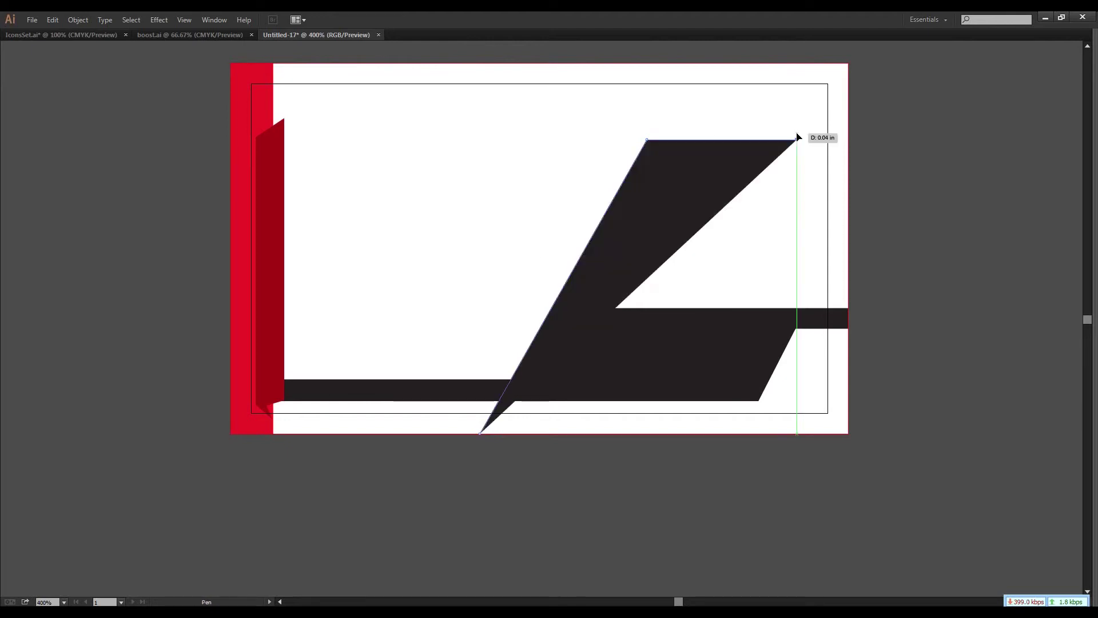
left_click(608, 433)
left_click(479, 433)
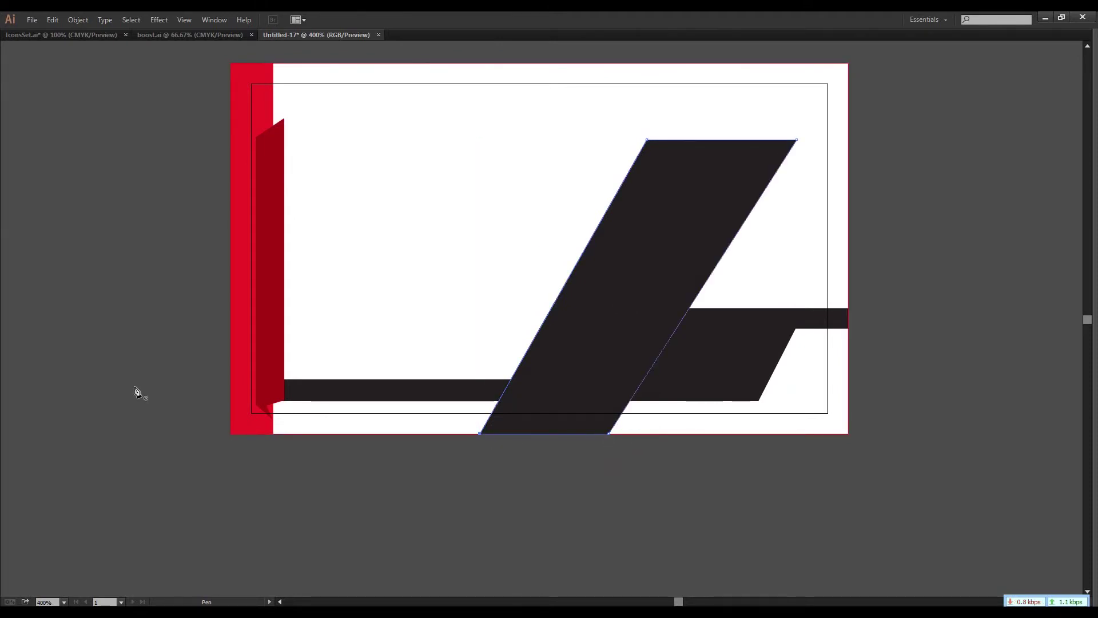
key("Tab")
left_click(246, 111)
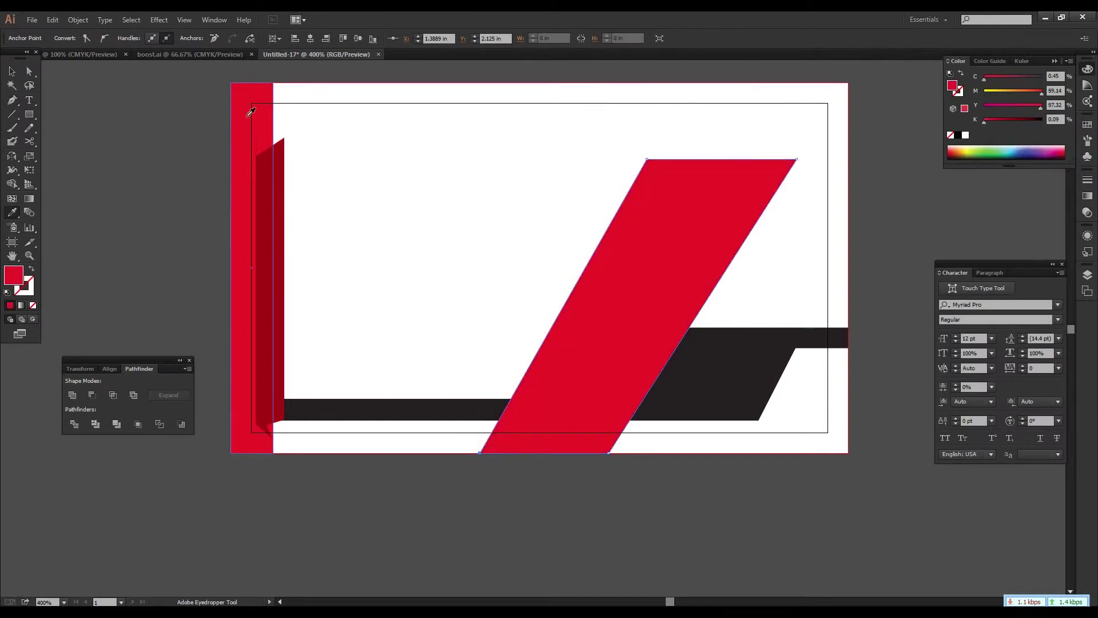
key("v")
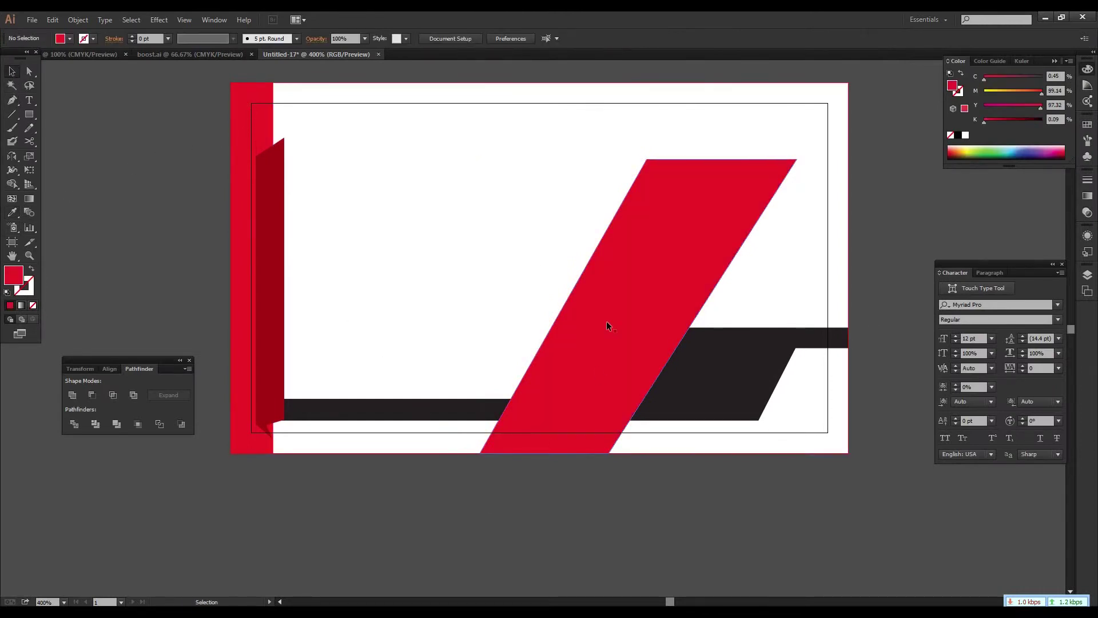
- Send the red stripe backward twice so it sits behind the dark band
right_click(607, 322)
left_click(803, 523)
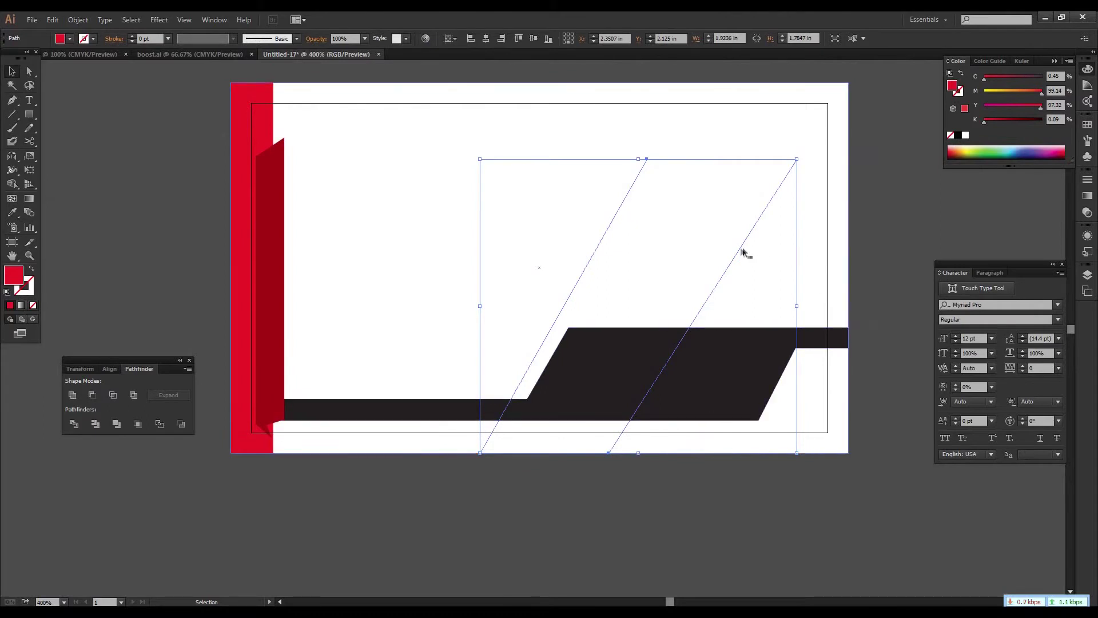
key("ctrl+z")
right_click(678, 228)
mouse_move(712, 388)
left_click(858, 419)
right_click(662, 276)
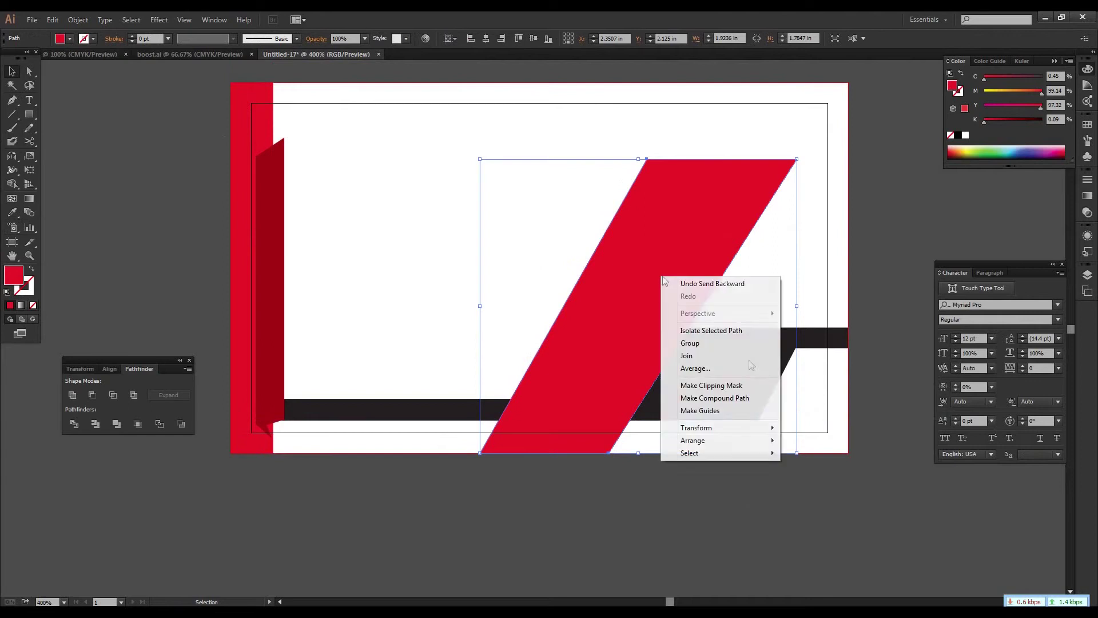
left_click(844, 466)
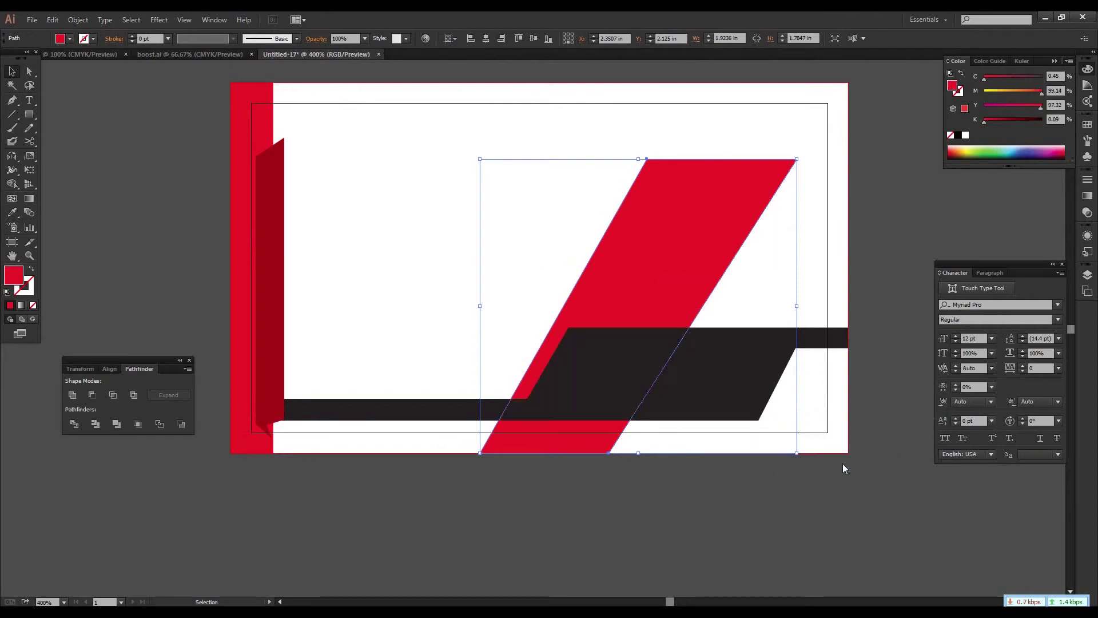
left_click(759, 482)
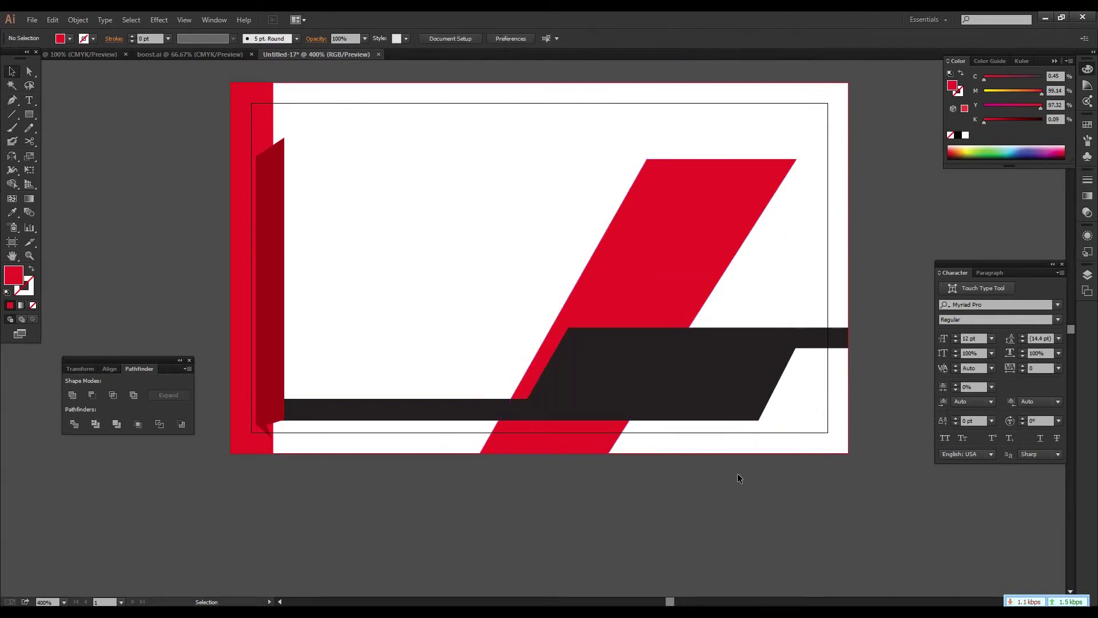
left_click(671, 235)
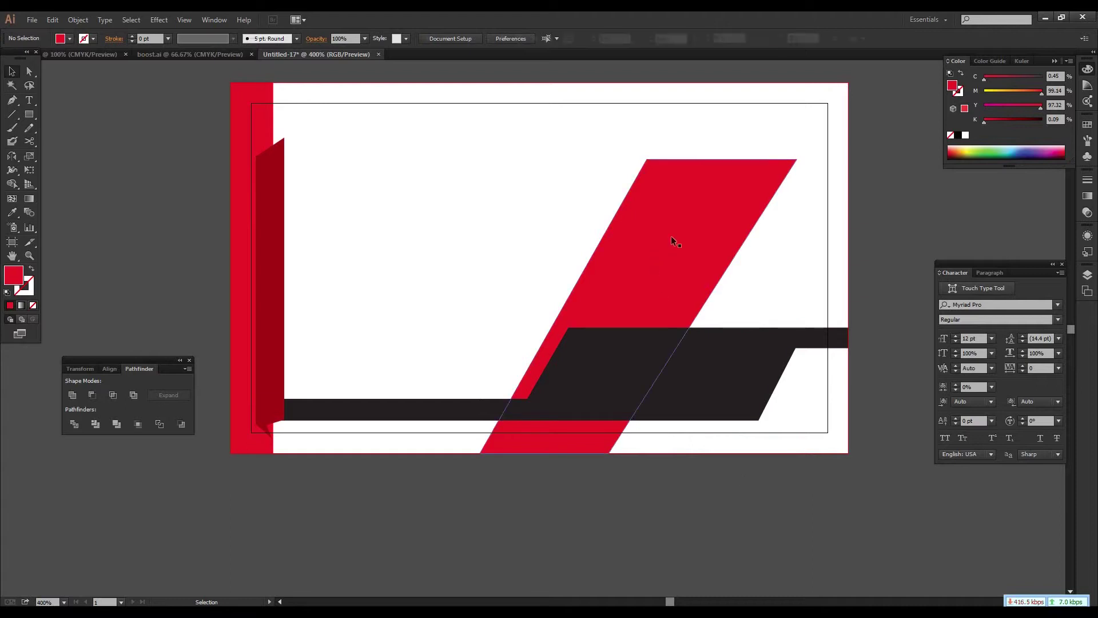
- Drag the red band's top-right anchor left to narrow its top
left_click(31, 70)
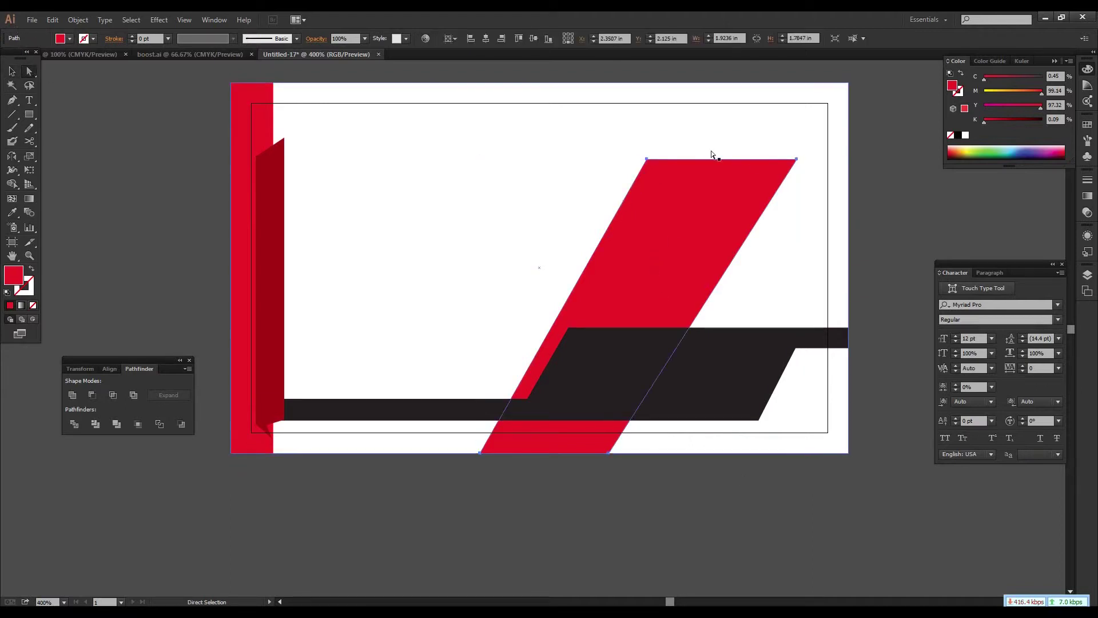
left_click(796, 159)
left_click_drag(798, 161, 763, 160)
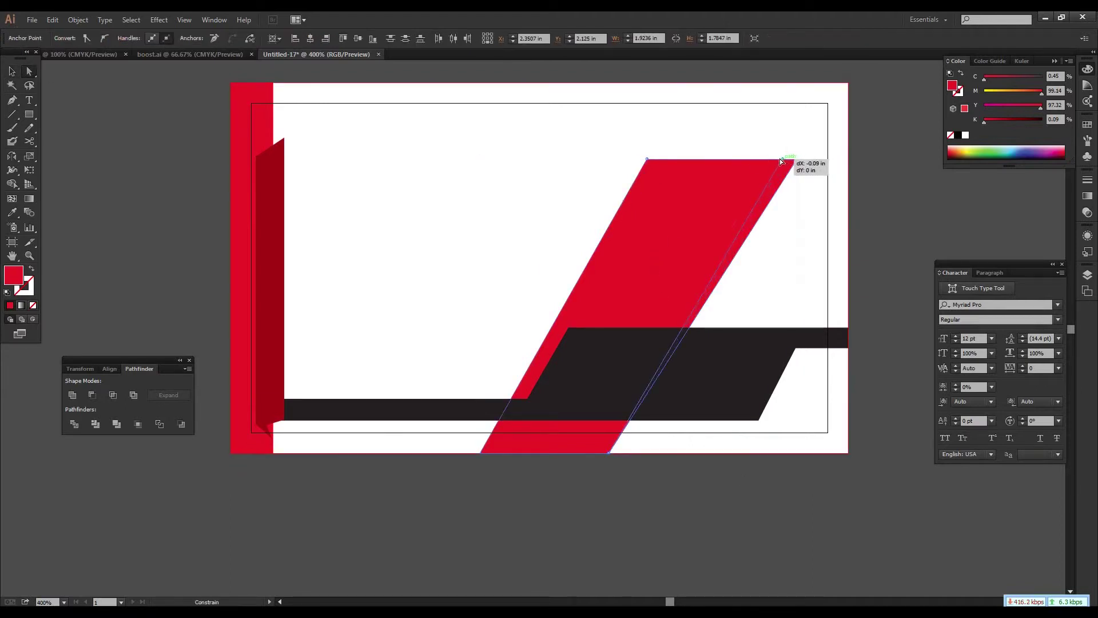
left_click(663, 479)
left_click(632, 275, "ctrl")
- Pen-draw a thin strip across the top of the red band
left_click(12, 100)
left_click(598, 249, "ctrl")
left_click_drag(545, 248, 738, 206)
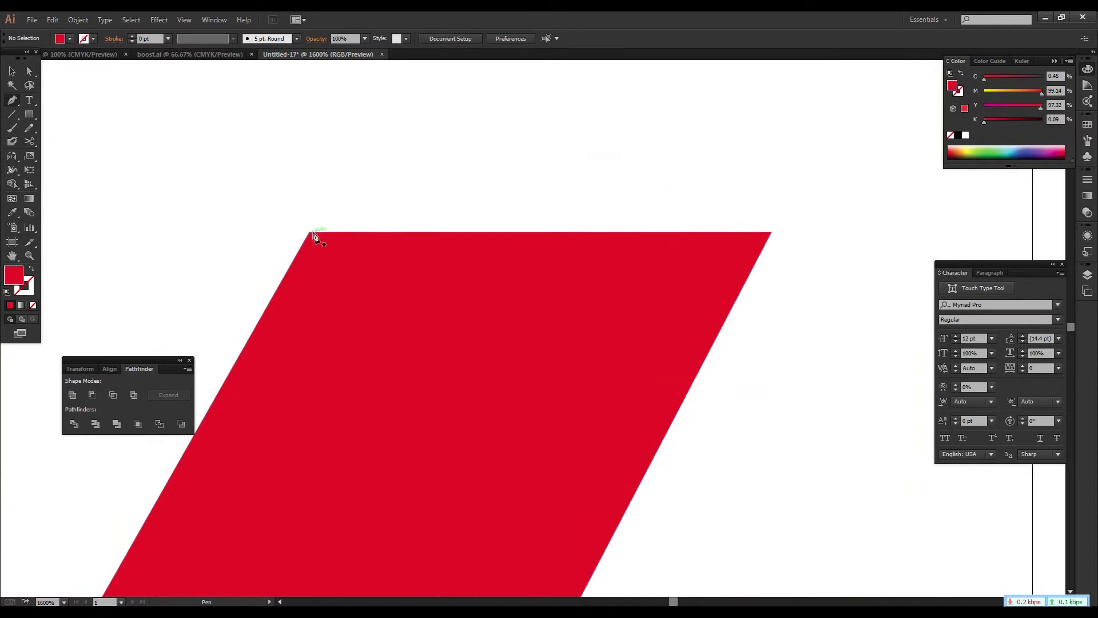
left_click(310, 233)
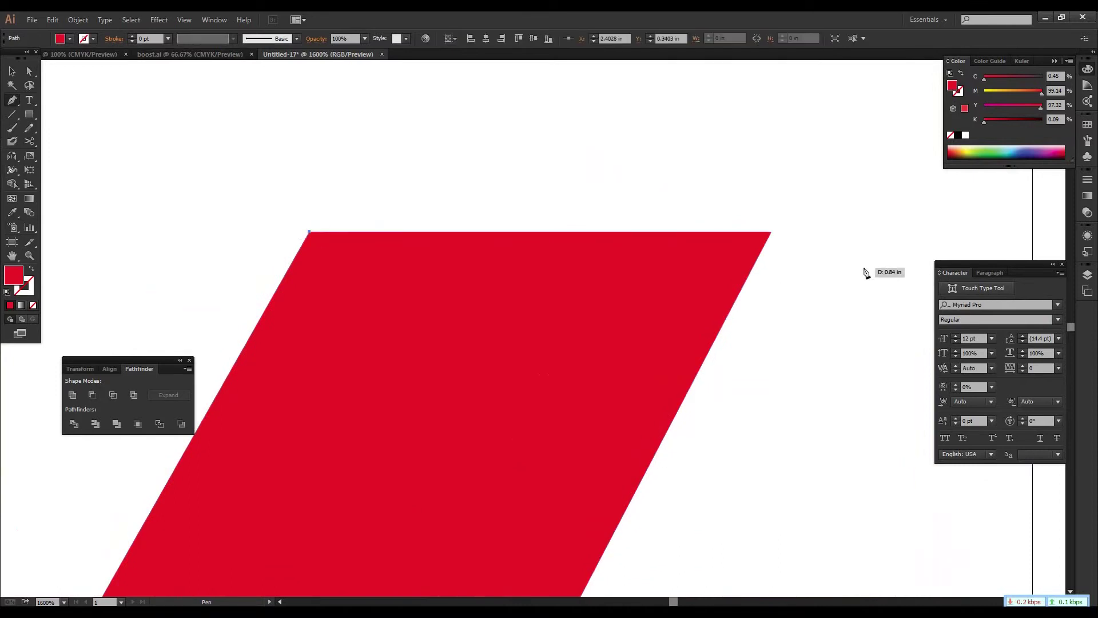
left_click(772, 233)
key("ctrl+minus")
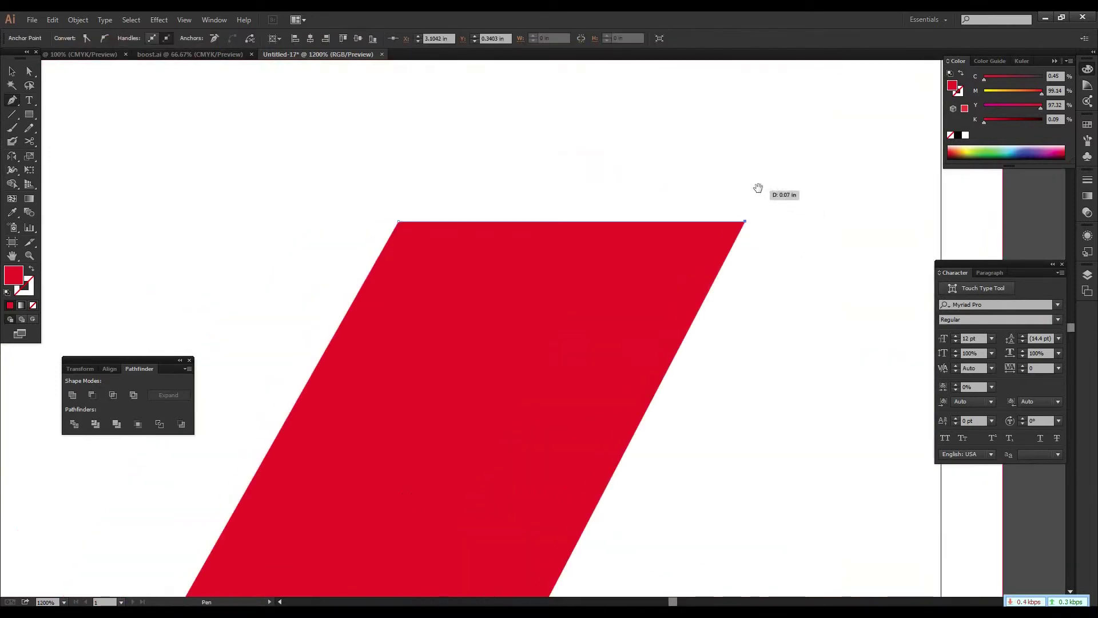
left_click(764, 181)
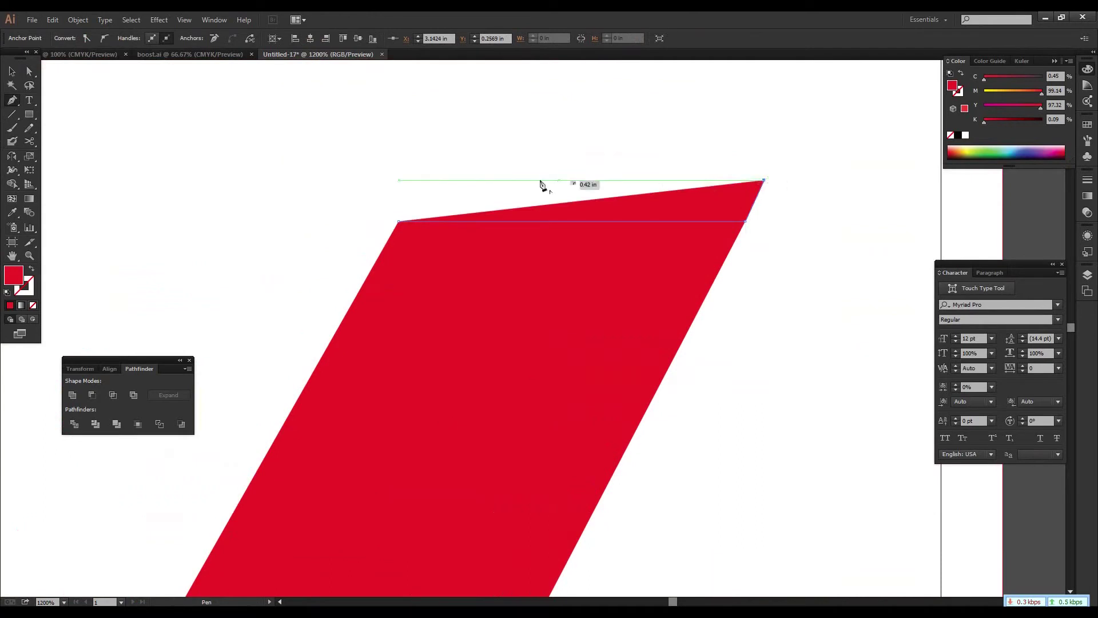
left_click(420, 181)
left_click(399, 222)
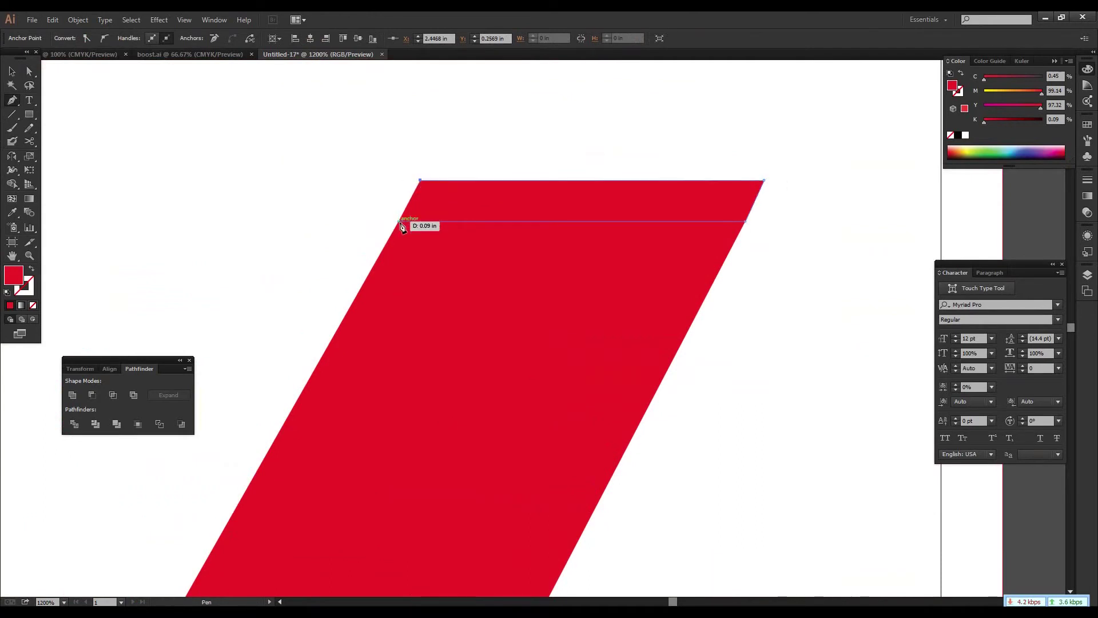
left_click(473, 314, "ctrl+alt")
- Eyedropper the black bar's fill into the new cap strip
key("i")
left_click(510, 412)
key("ctrl+minus")
key("ctrl+minus")
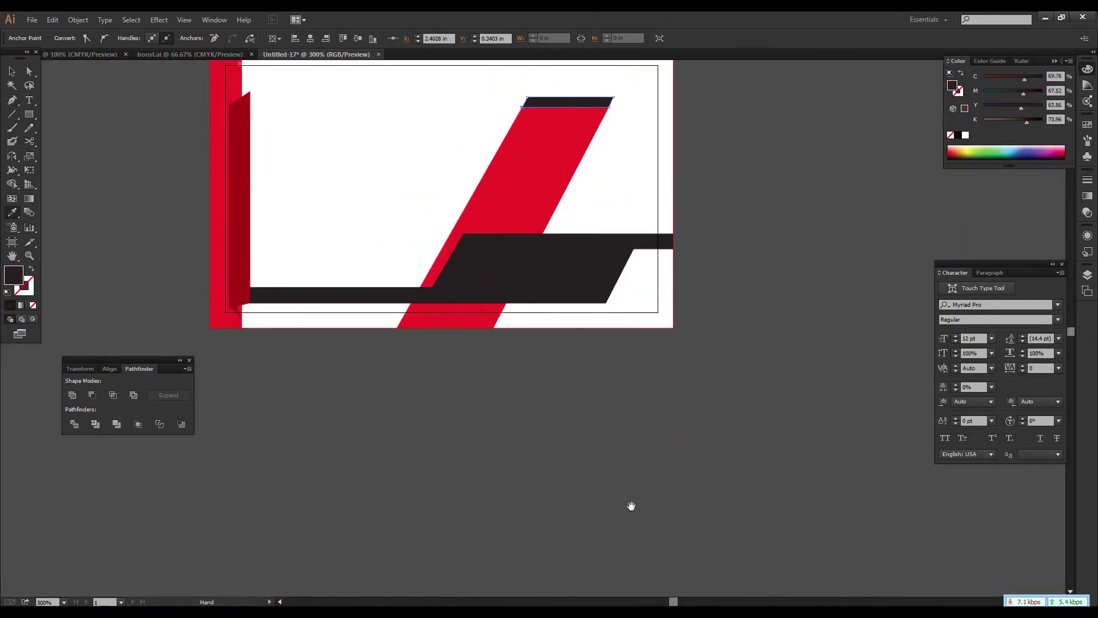
left_click_drag(631, 506, 635, 558)
left_click(10, 71)
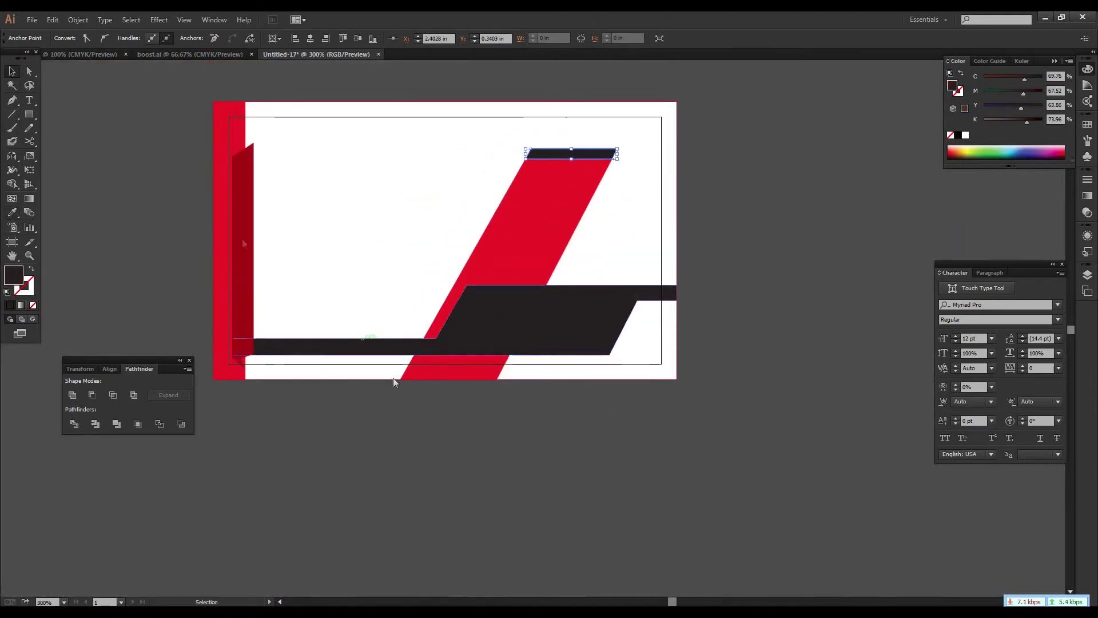
left_click(469, 463)
left_click_drag(670, 316, 699, 351)
scroll(583, 274, "up", 1)
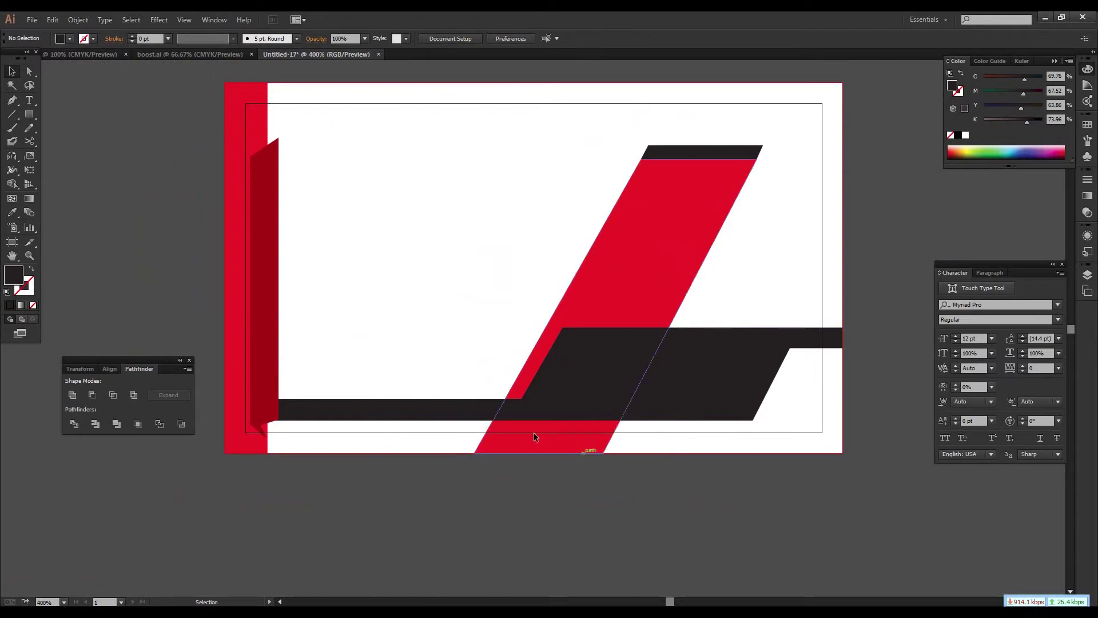
- Pen-draw a band with a slanted right end over the black bar and give it the border's red
left_click_drag(245, 322, 216, 302)
left_click(11, 100)
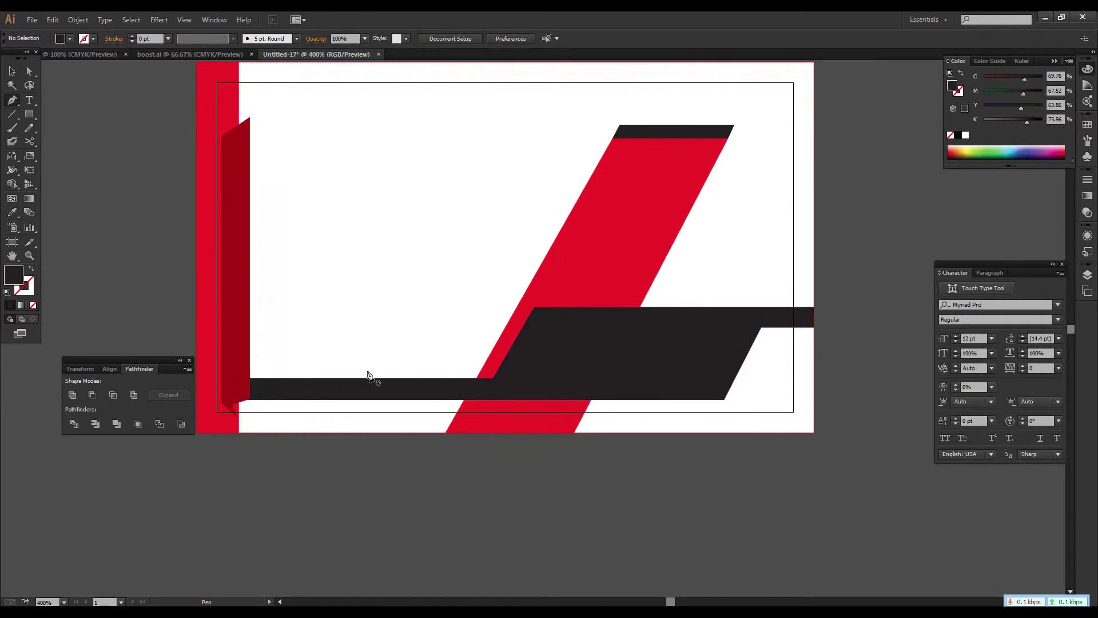
left_click(250, 378)
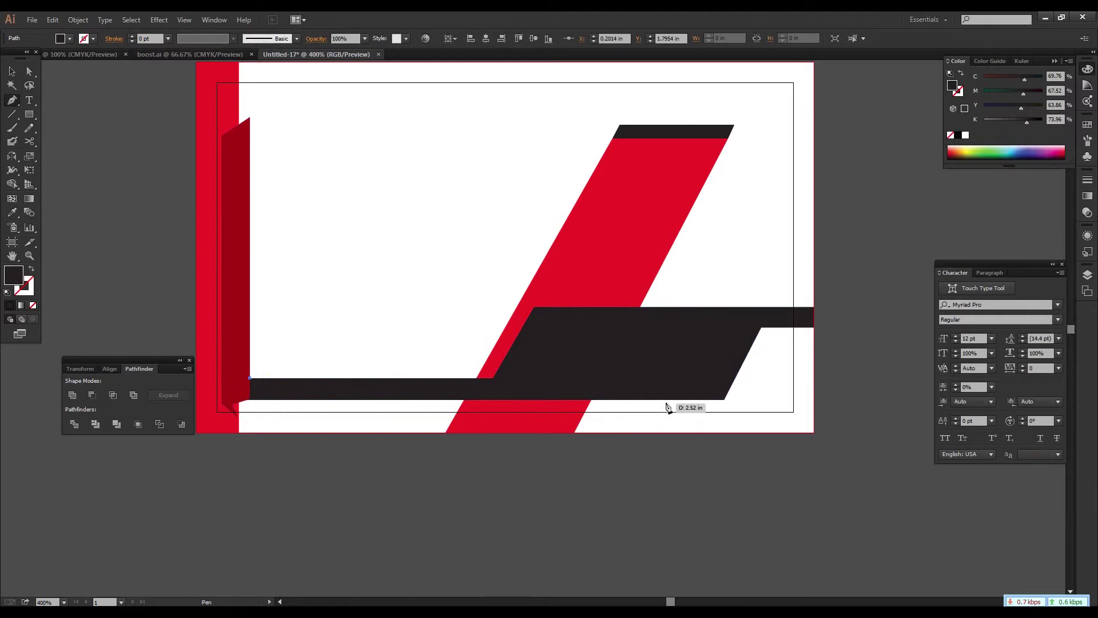
left_click(758, 378)
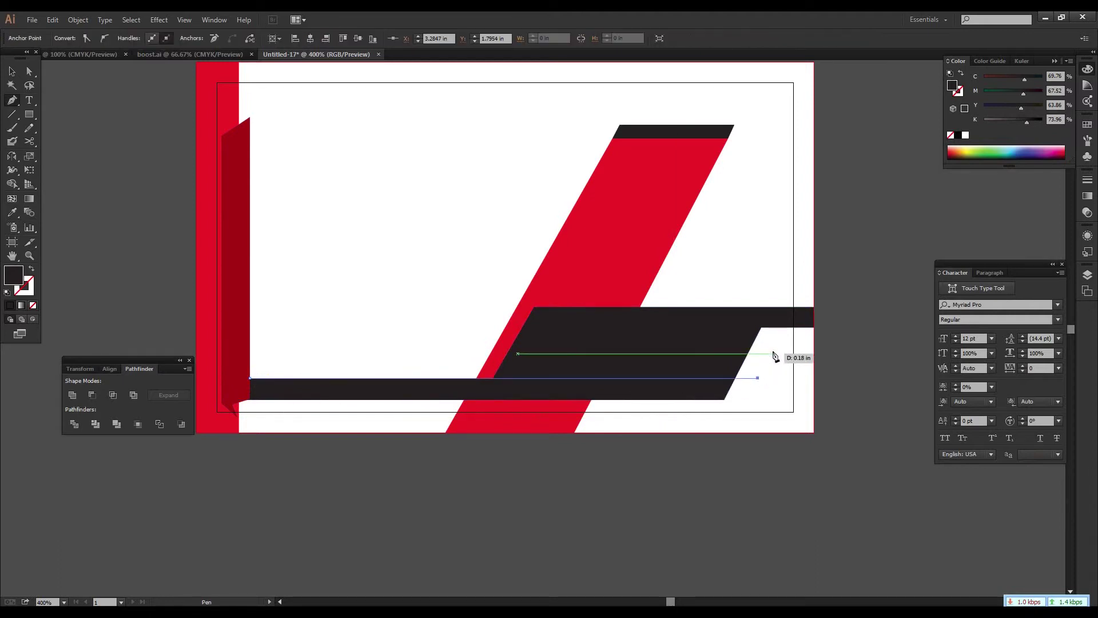
left_click(769, 350)
left_click(250, 348)
left_click(250, 350)
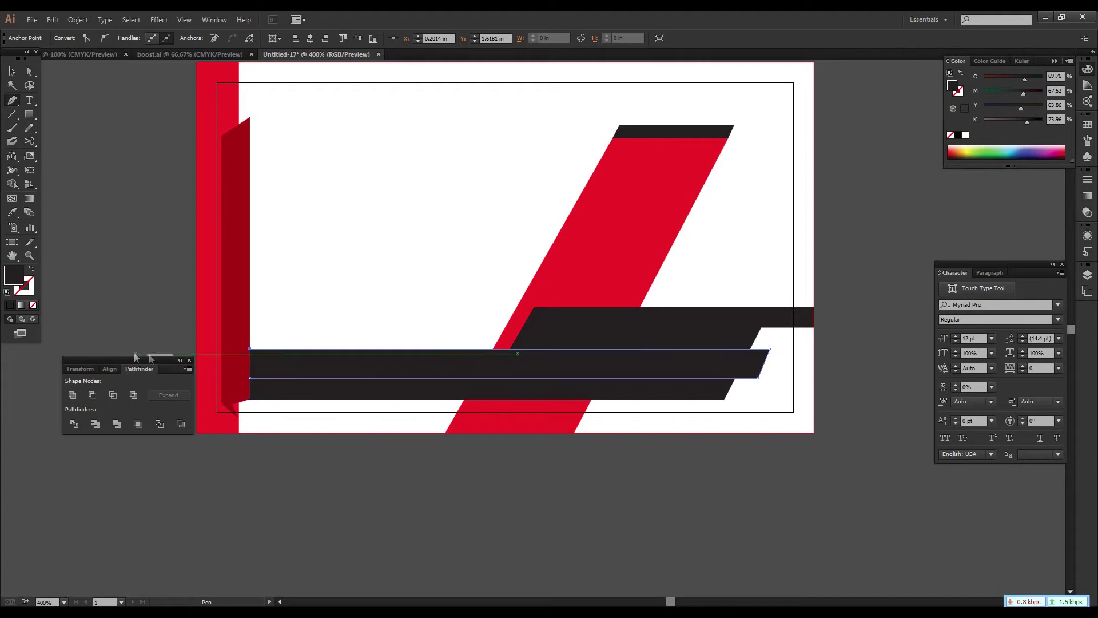
left_click(13, 212)
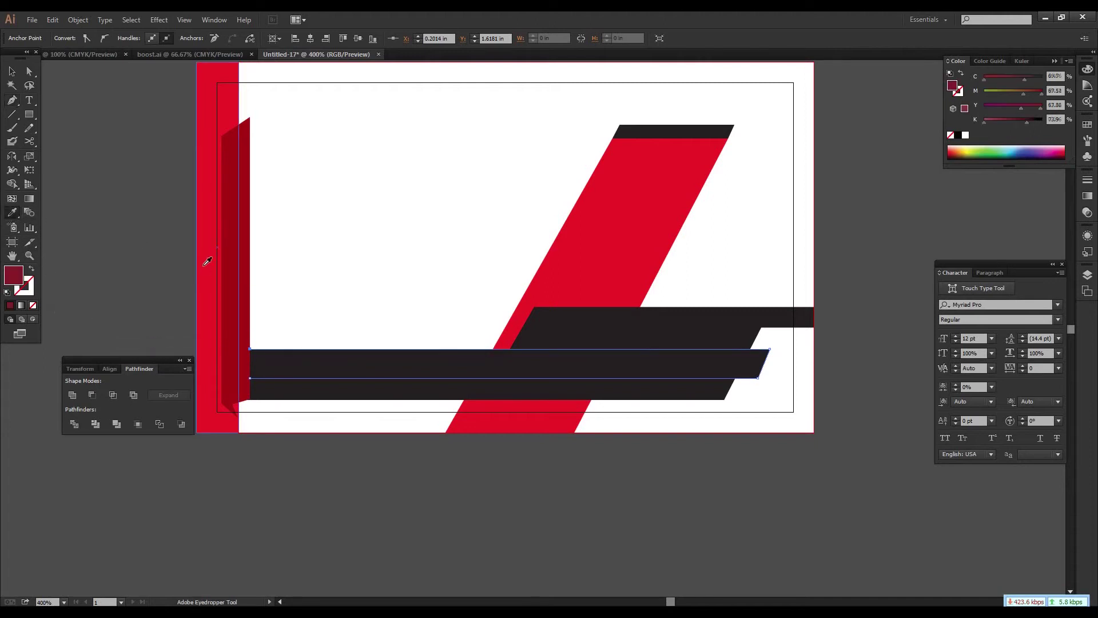
left_click(207, 261)
- Bring the long black bar to the front, over the red band
left_click(12, 71)
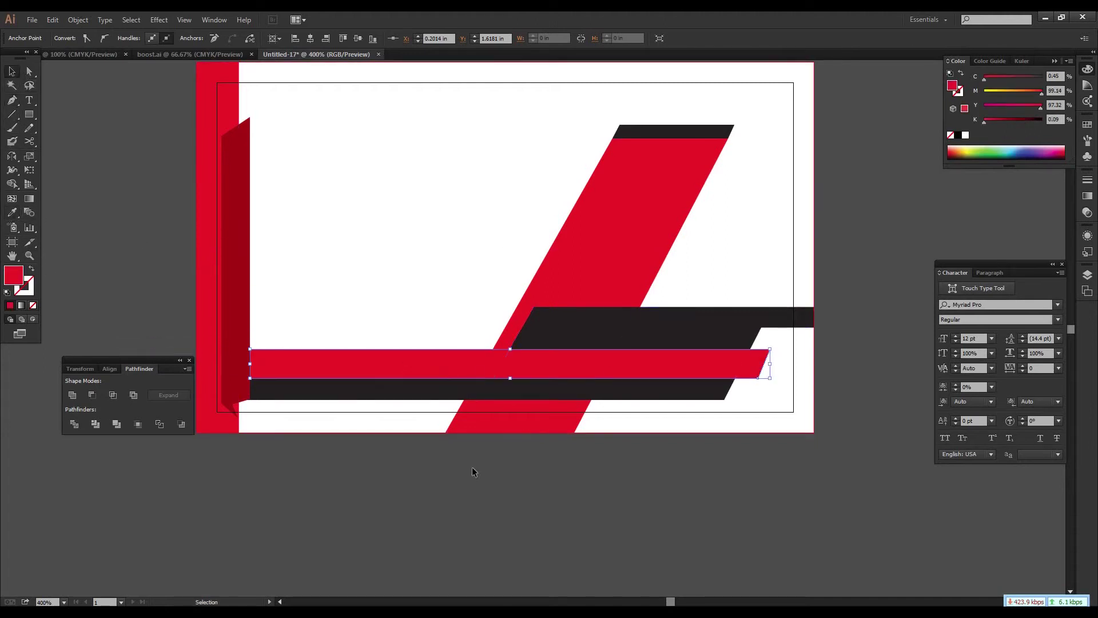
left_click(564, 337)
right_click(563, 339)
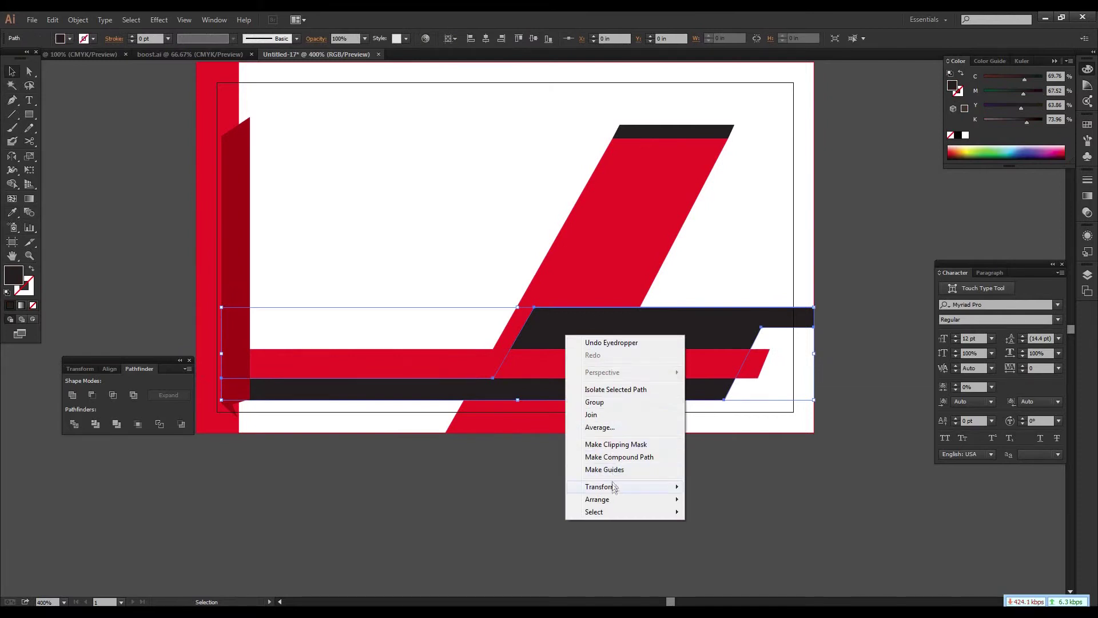
mouse_move(599, 500)
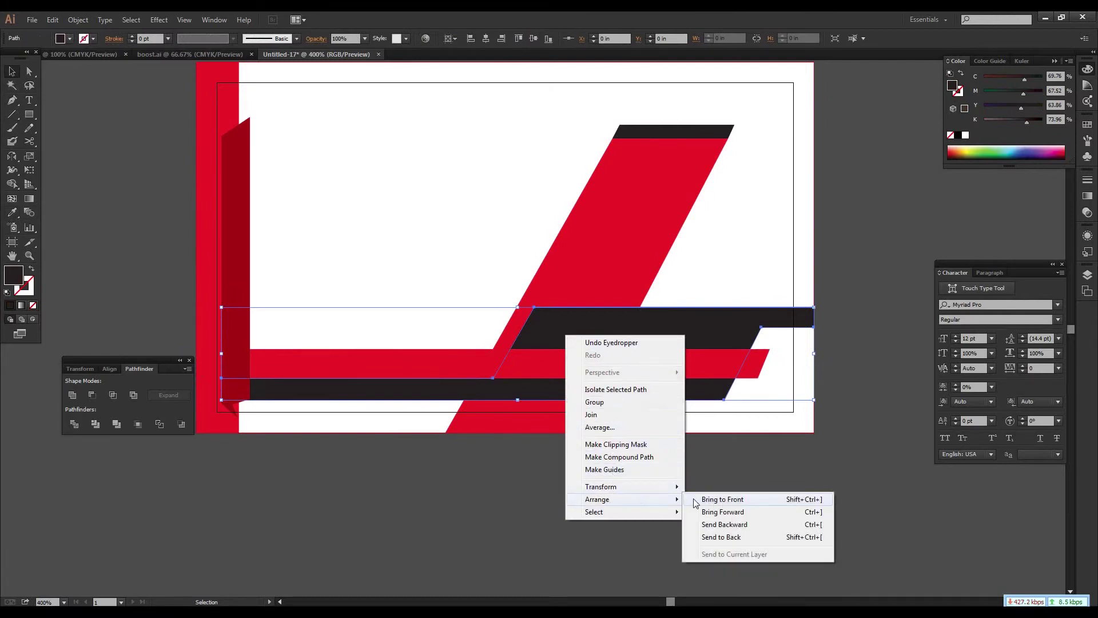
left_click(721, 499)
key("ctrl+shift+a")
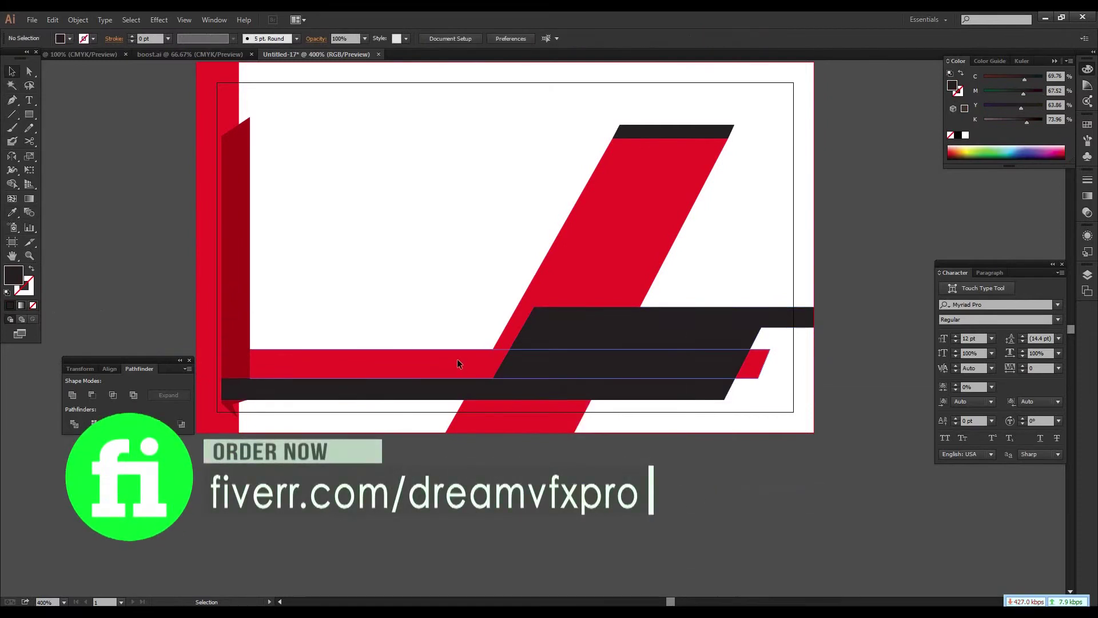
- Darken the diagonal red band to a deep crimson by raising its K value
left_click(614, 279)
left_click(999, 120)
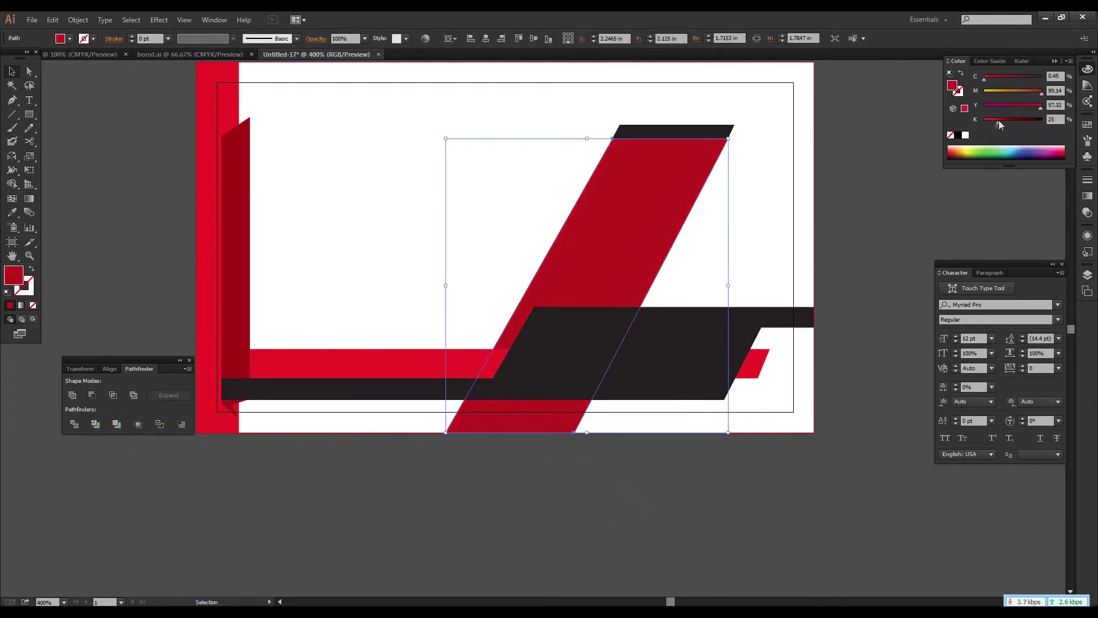
left_click_drag(1004, 123, 1006, 122)
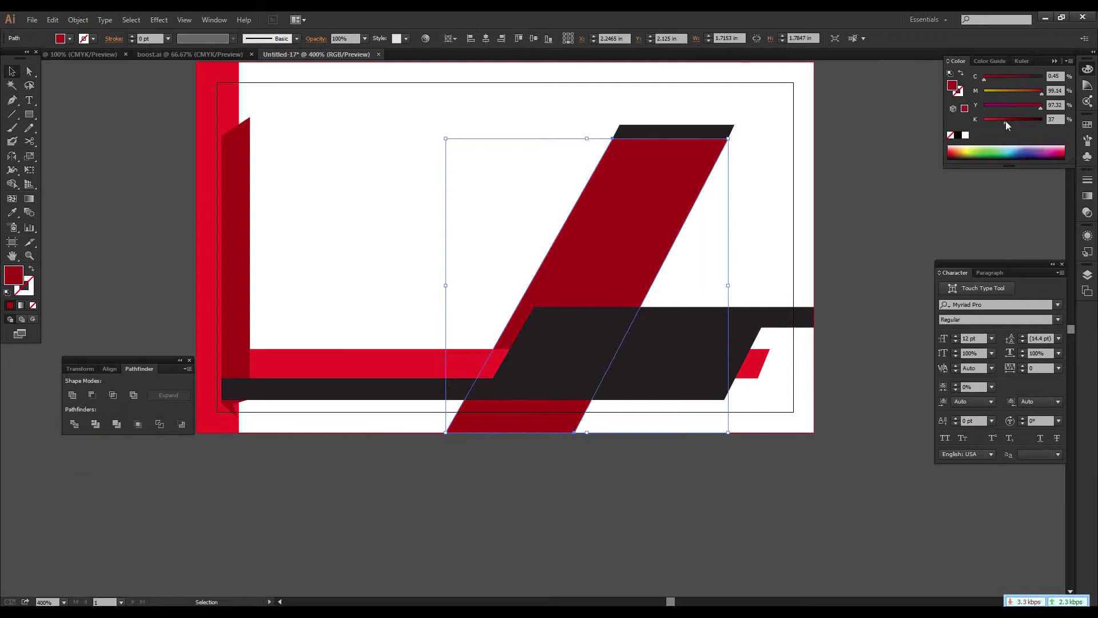
key("ctrl+z")
key("ctrl+z")
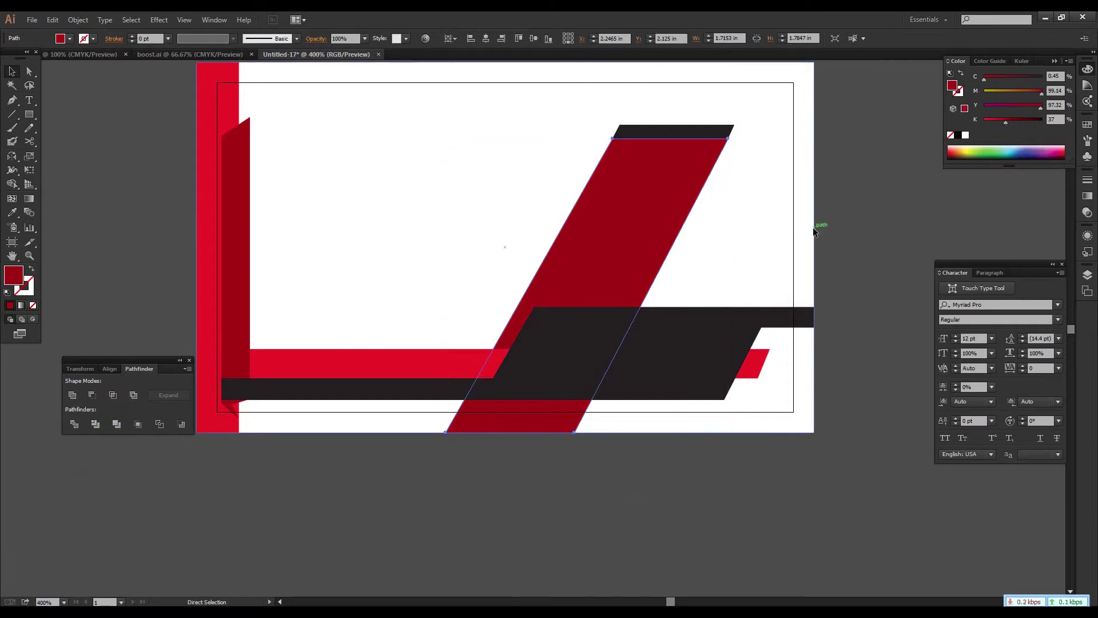
left_click(841, 238)
left_click_drag(712, 306, 774, 301)
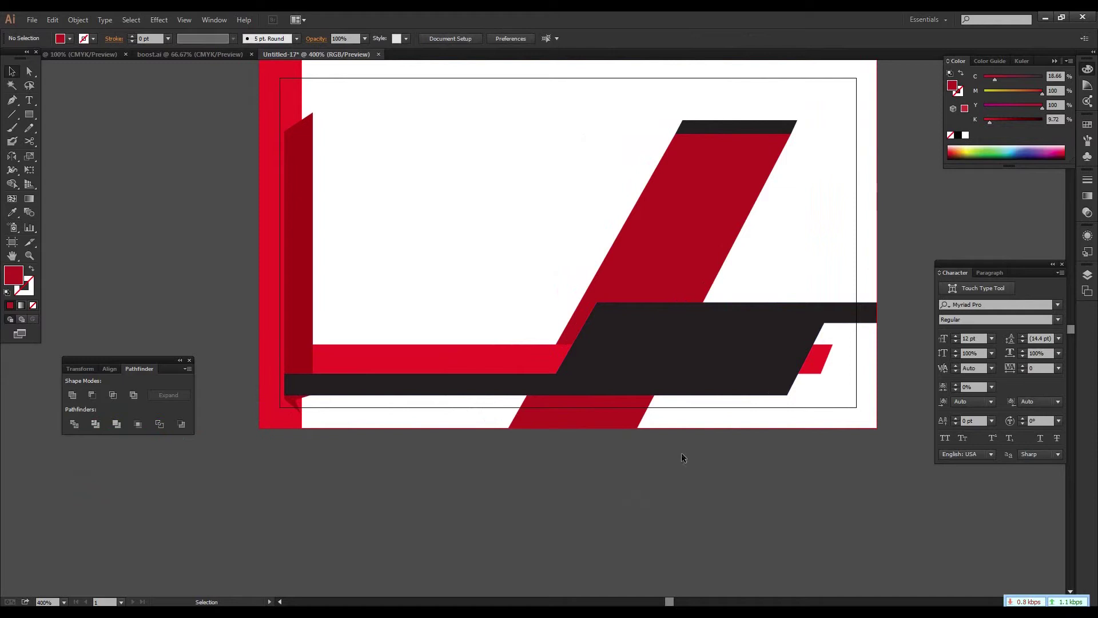
mouse_move(674, 438)
left_mouse_down()
mouse_move(605, 412)
mouse_move(621, 418)
left_mouse_up()
key("p")
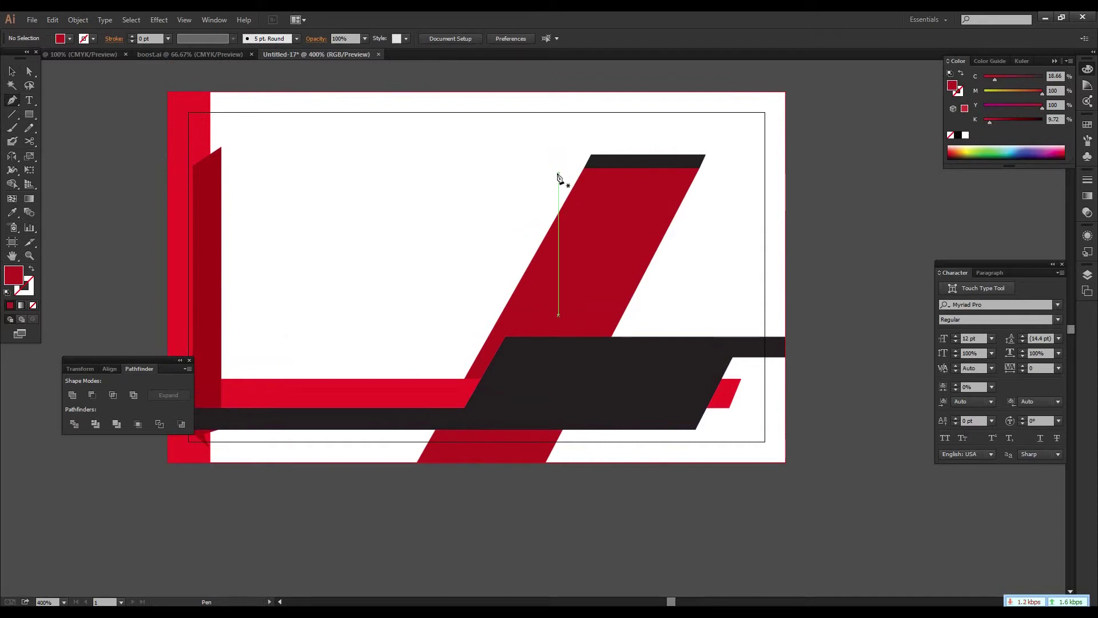
- Pen-draw a four-point parallelogram over the upper part of the diagonal band
left_click(558, 174)
left_click(502, 271)
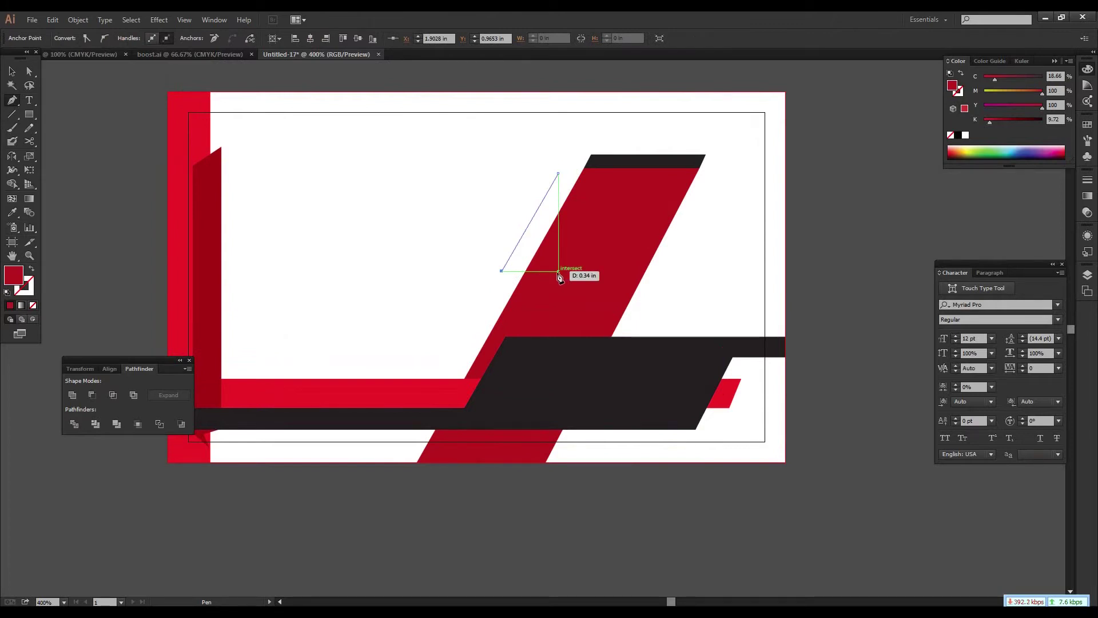
left_click(558, 271)
left_click(614, 174)
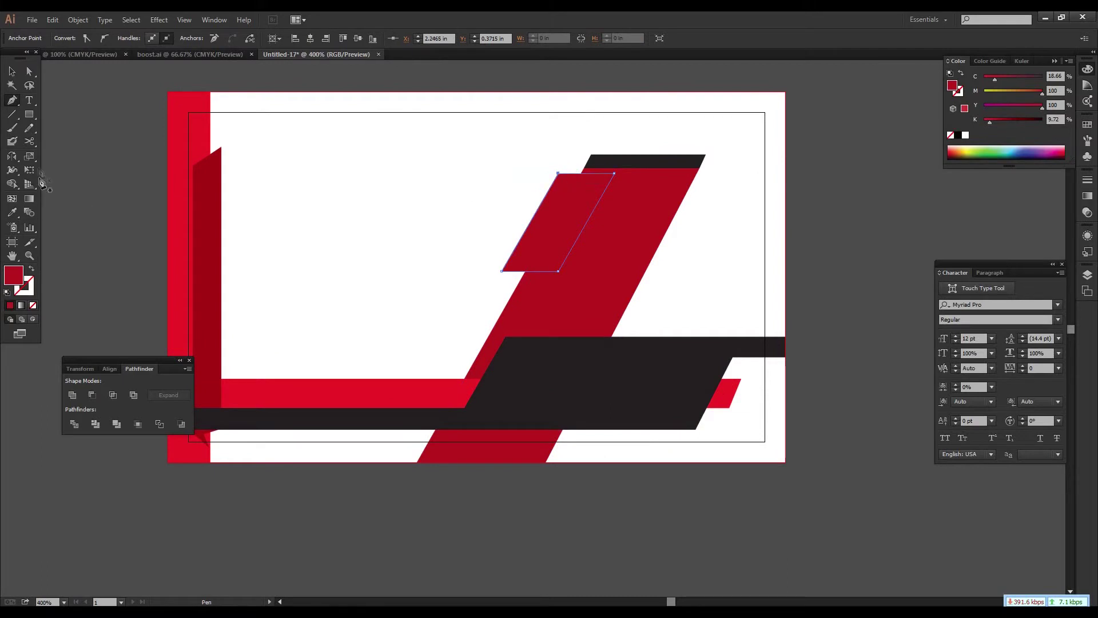
- Fill the parallelogram with the left border's bright red using the Eyedropper
left_click(12, 213)
left_click(174, 172)
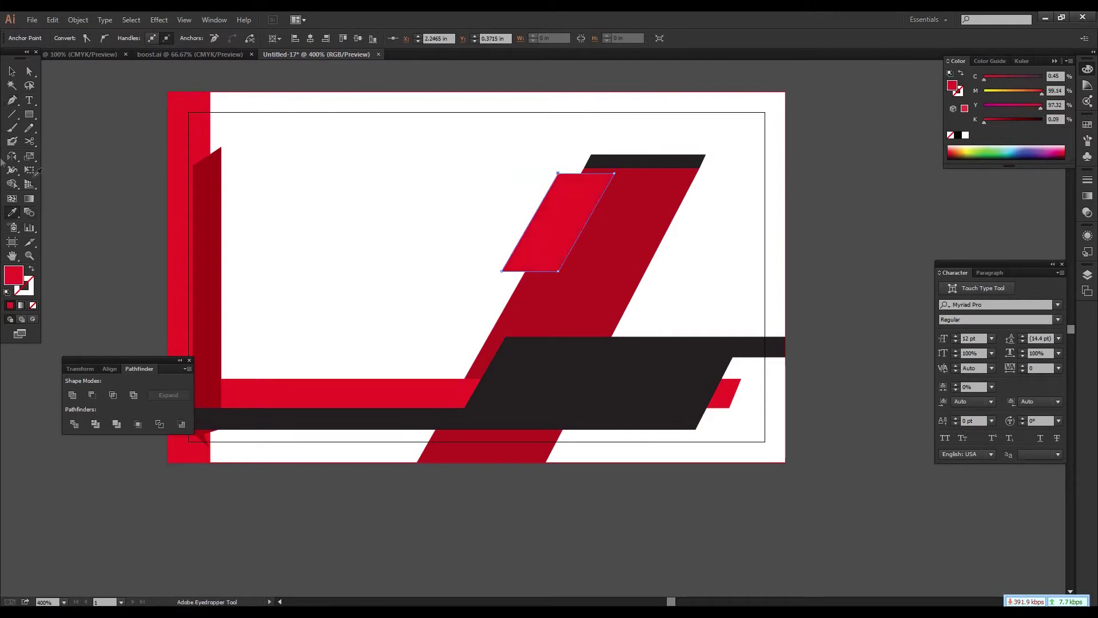
left_click(12, 71)
left_click(332, 199)
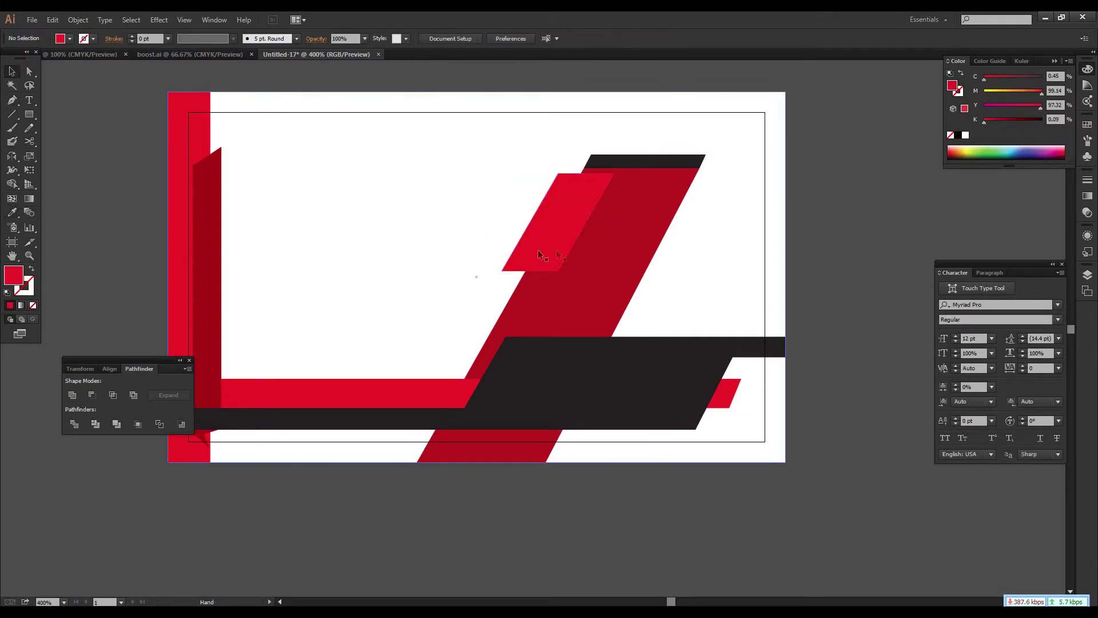
left_click_drag(526, 249, 566, 250)
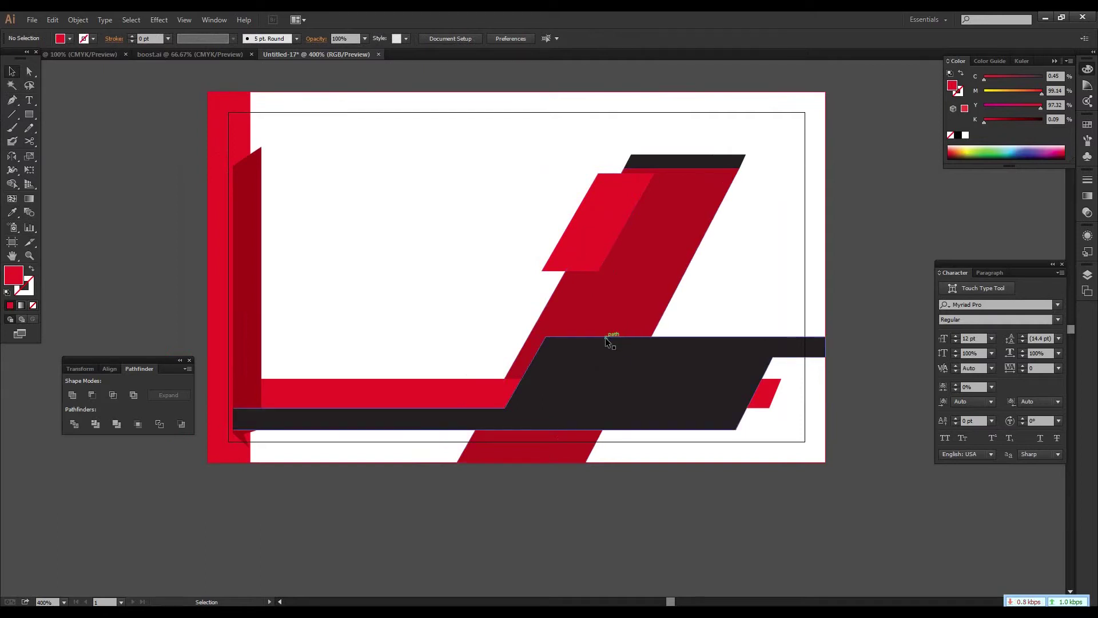
left_click_drag(555, 351, 584, 348)
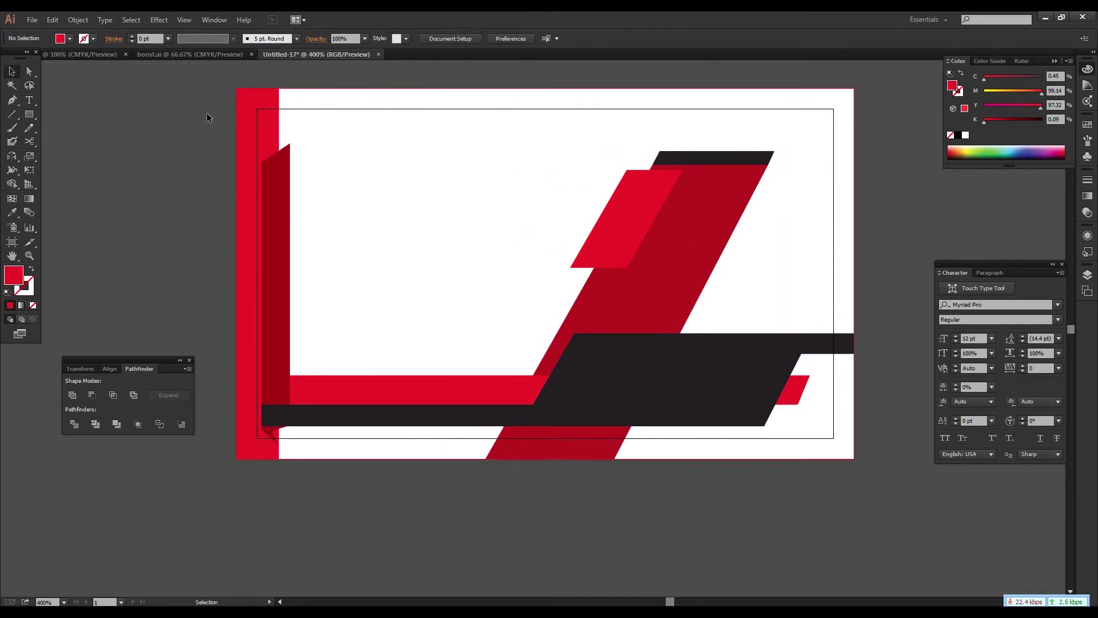
key("t")
left_click(991, 306)
type("ebas")
key("Down")
key("Down")
key("Return")
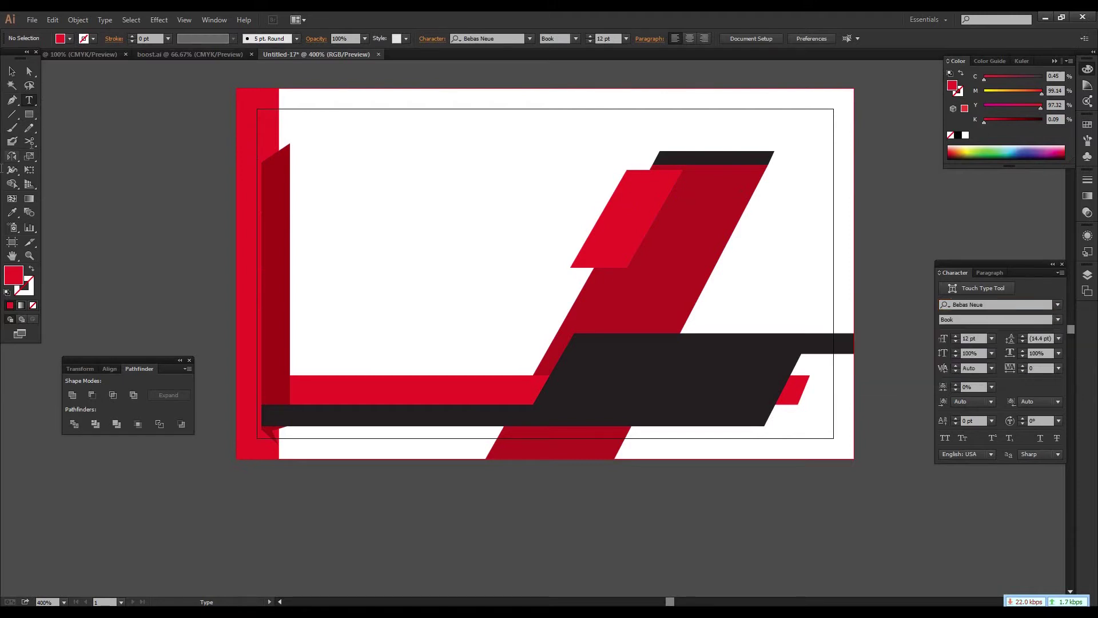
left_click(374, 164)
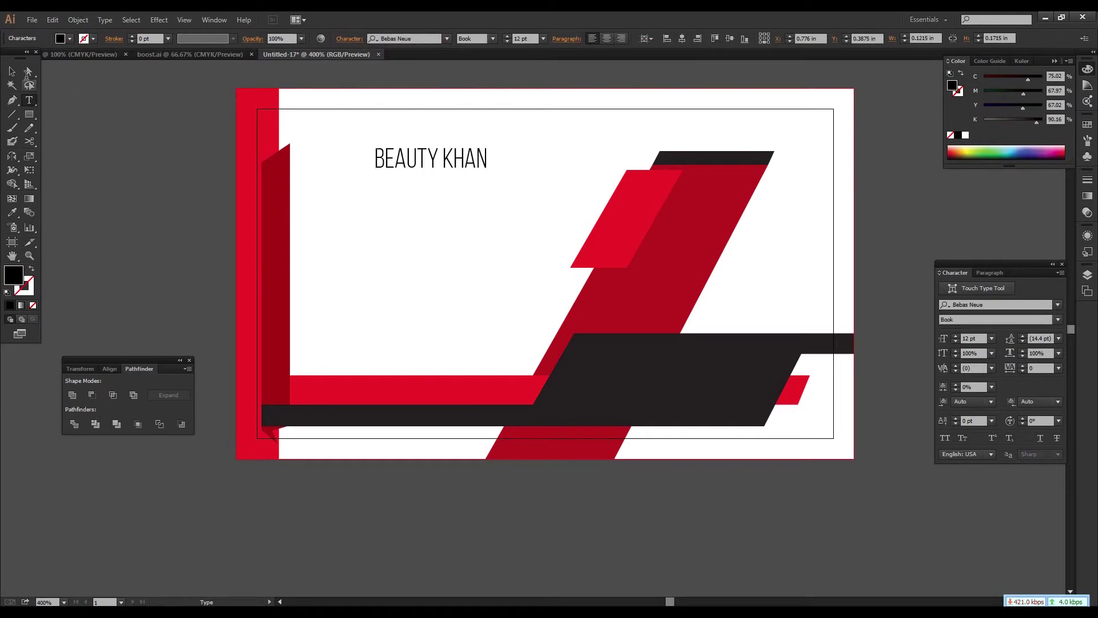
left_click(11, 70)
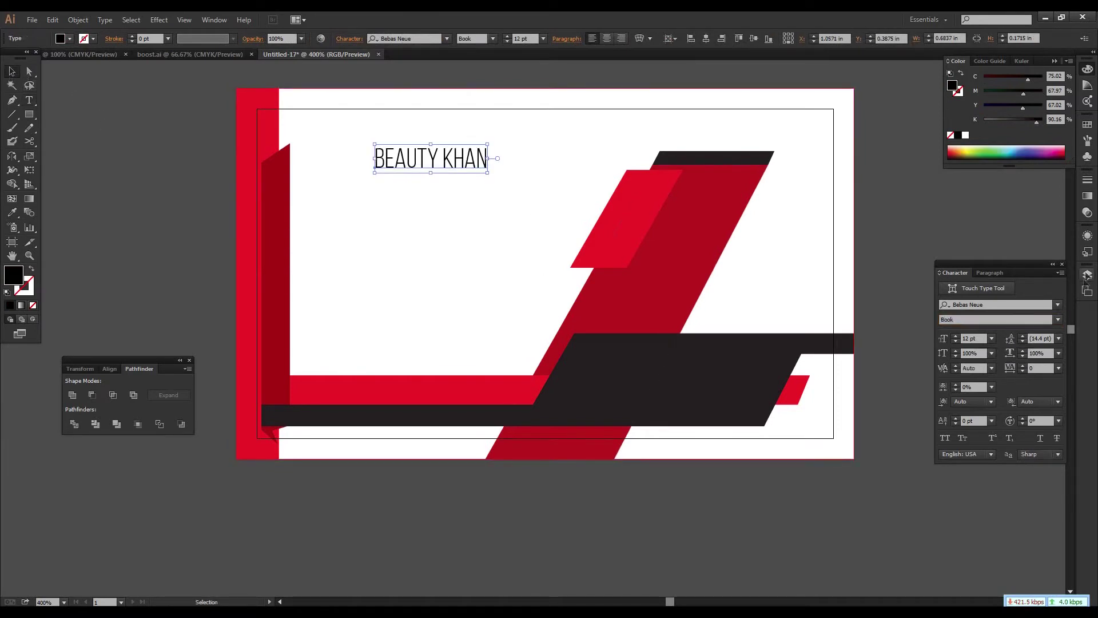
left_click(1058, 319)
left_click(969, 379)
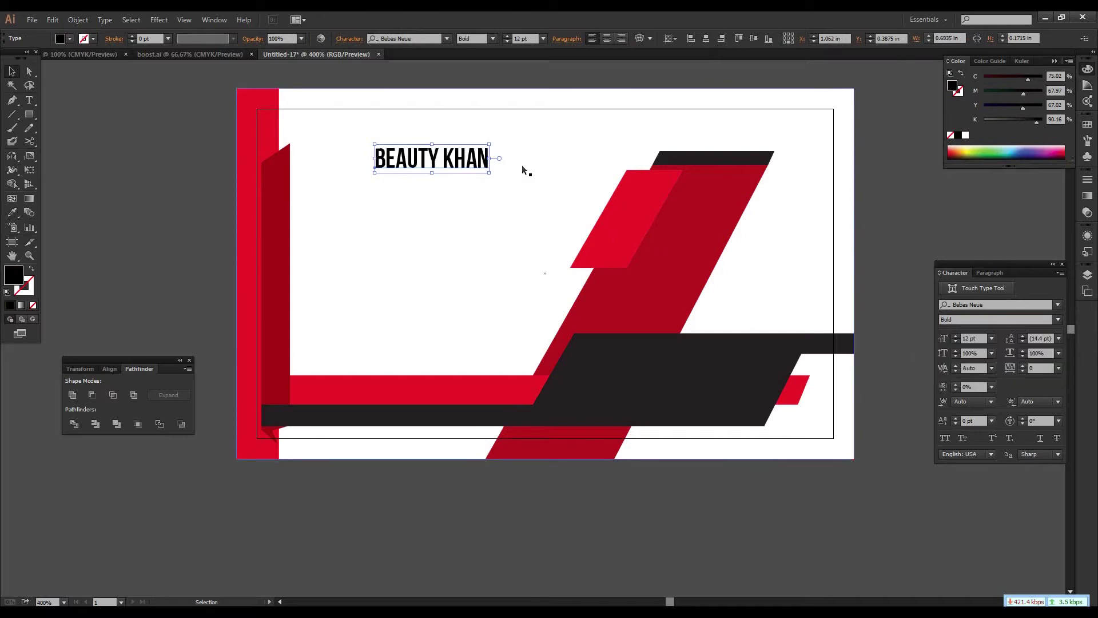
left_click_drag(489, 160, 521, 158)
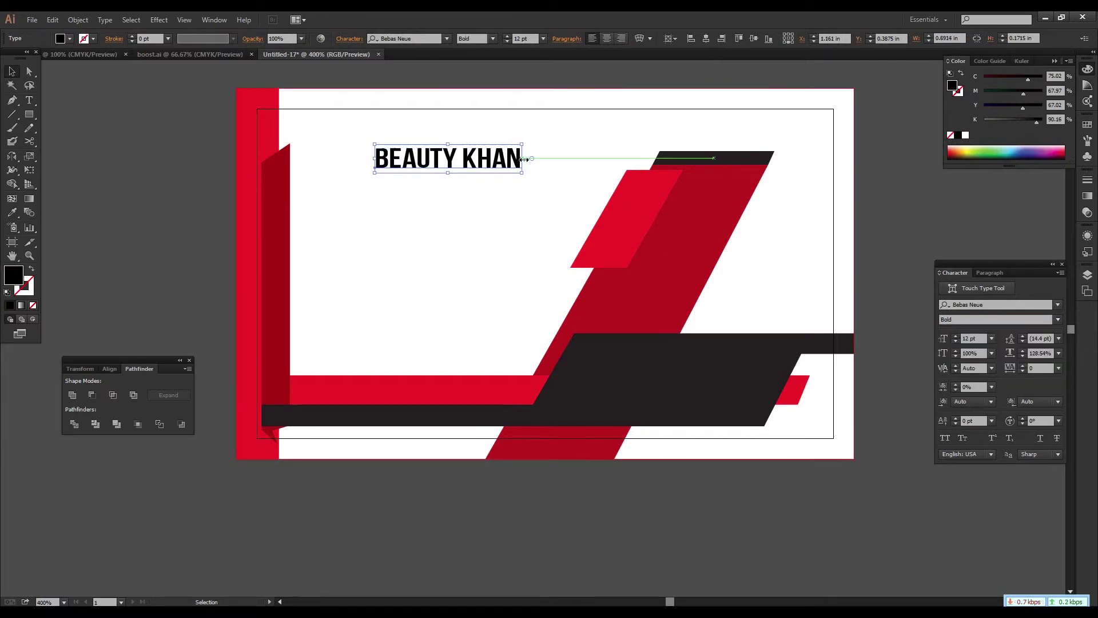
left_click_drag(466, 156, 465, 184)
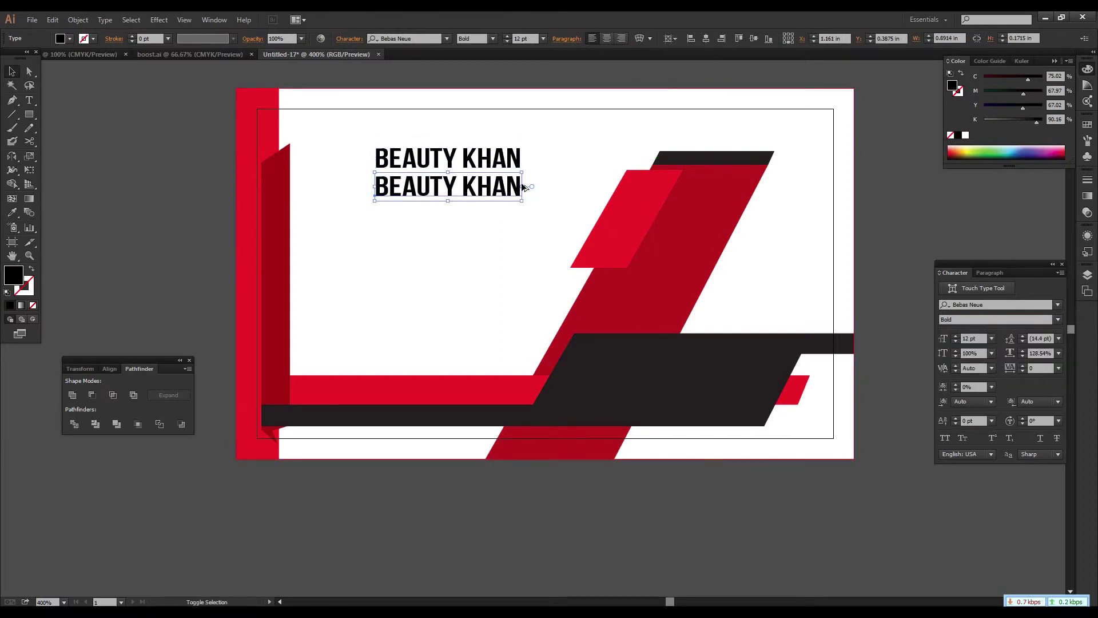
- Set the copied line to Century Gothic and retype it as Graphic Designer
left_click(998, 305)
type("cen")
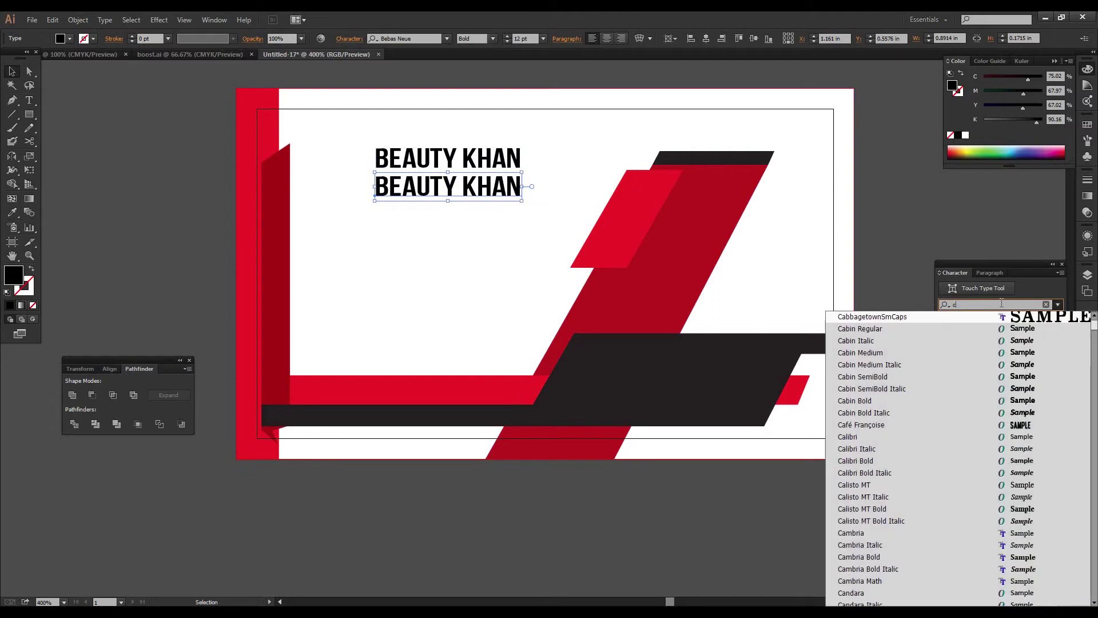
key("Down")
key("Return")
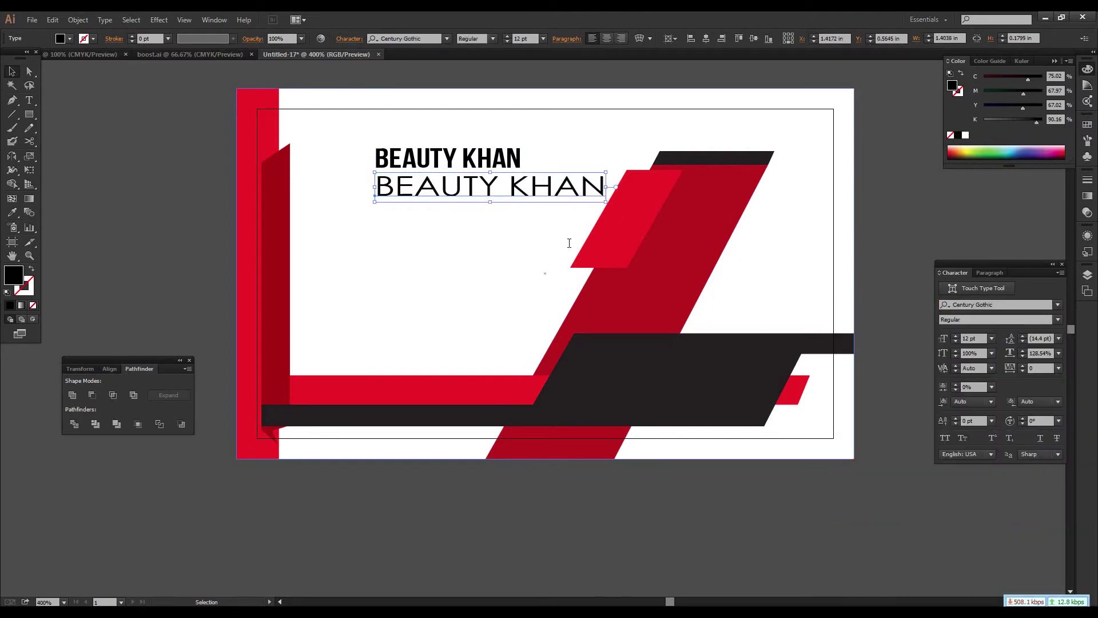
double_click(560, 191)
key("ctrl+a")
type("G")
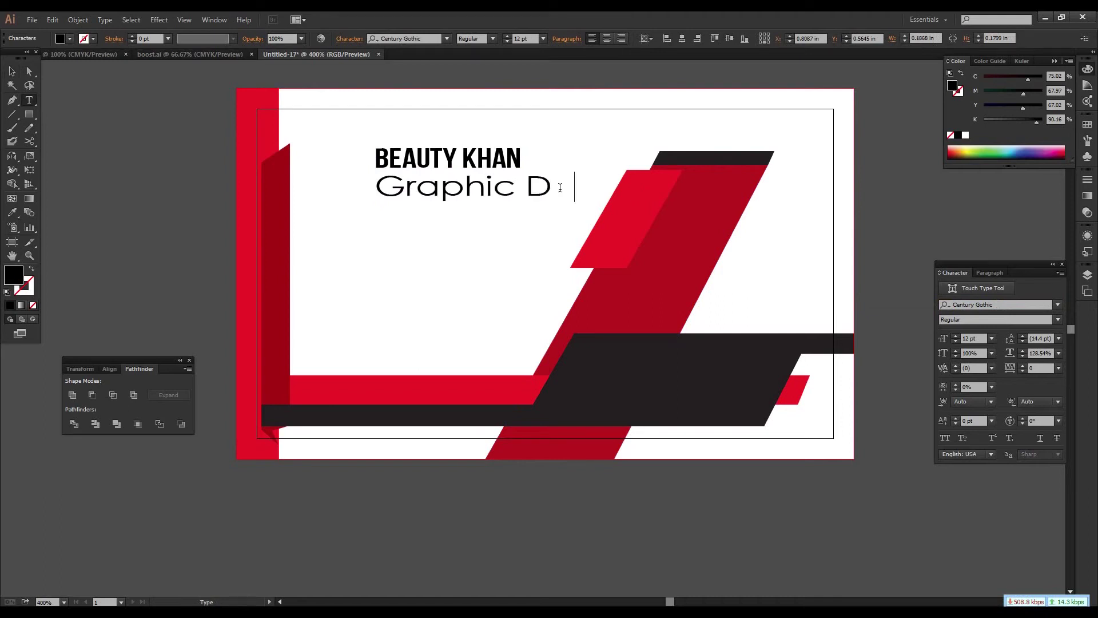
- Shrink Graphic Designer to 6 pt, adjust its horizontal scale, and move it under the name
key("ctrl+a")
key("ctrl+shift+comma")
key("ctrl+shift+comma")
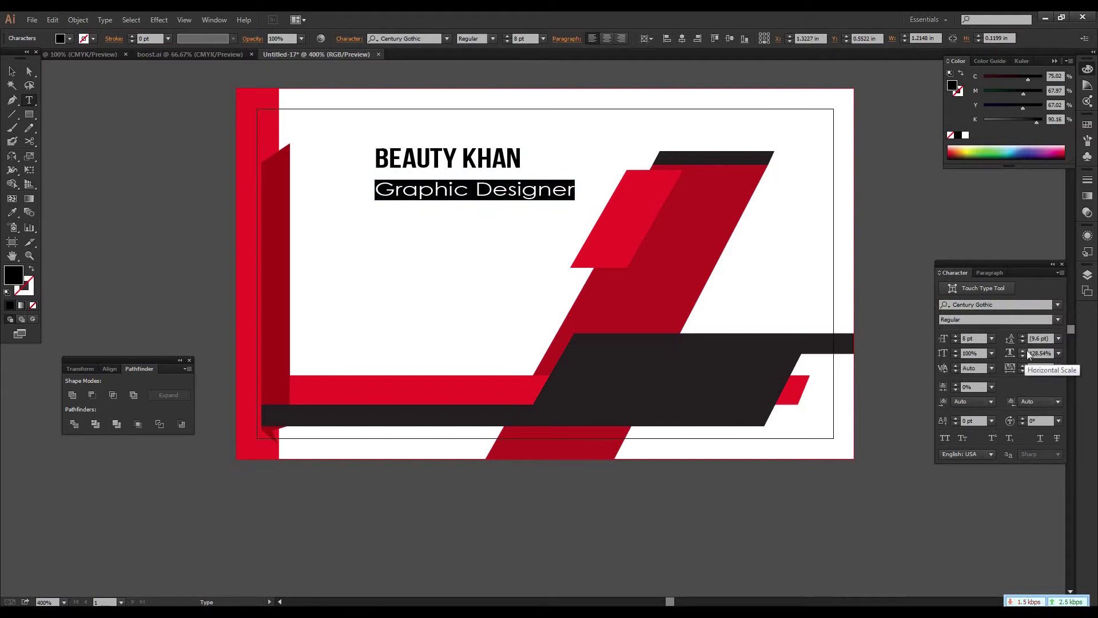
left_click(1036, 353)
type("128")
key("Return")
key("shift+Down")
key("shift+Down")
key("shift+Down")
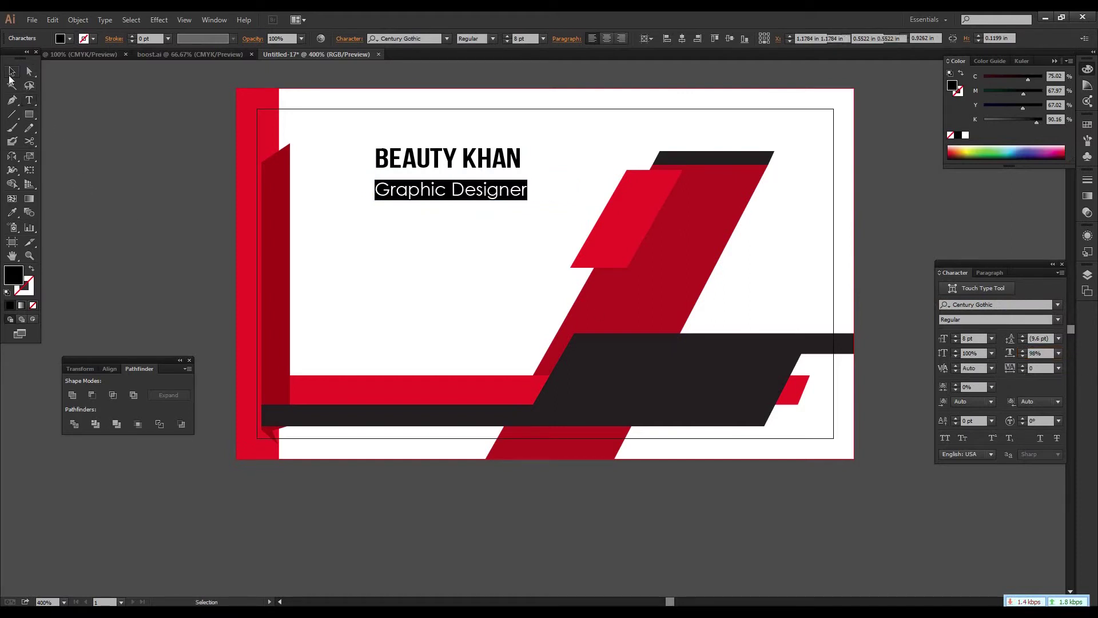
key("Escape")
key("ctrl+shift+comma")
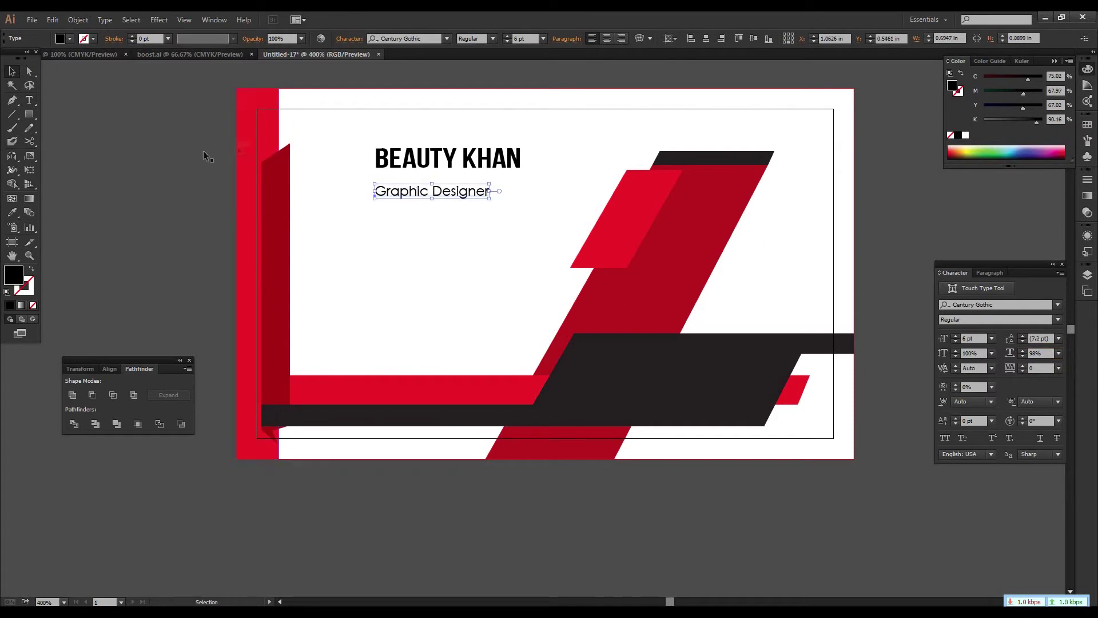
left_click_drag(470, 194, 469, 180)
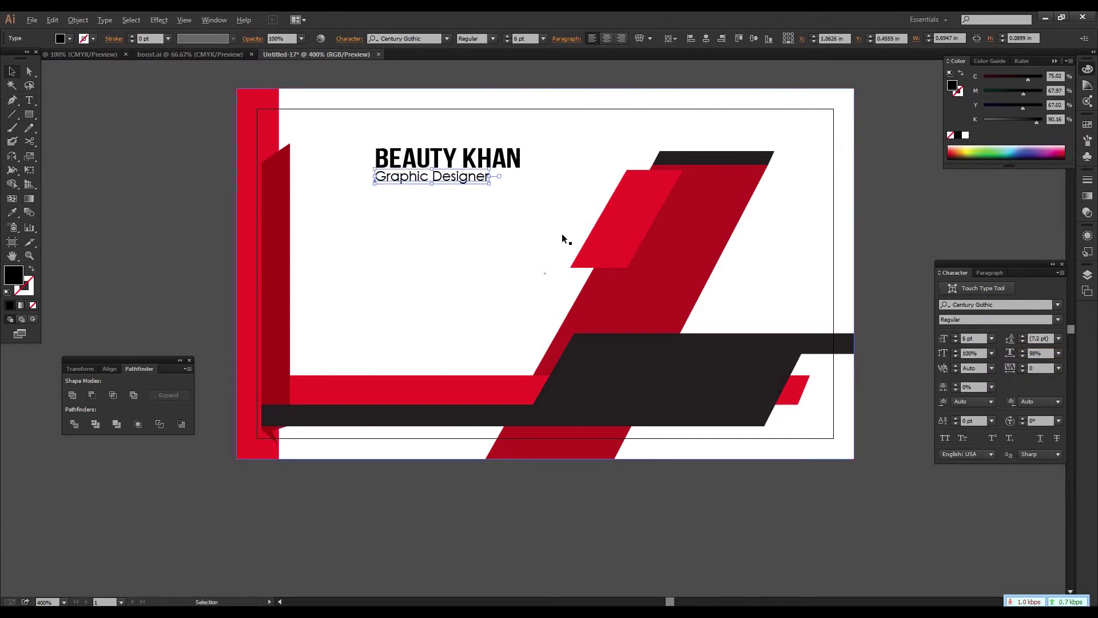
key("alt+Right")
key("alt+Right")
key("alt+Right")
key("alt+Right")
key("alt+Right")
key("alt+Right")
key("alt+Right")
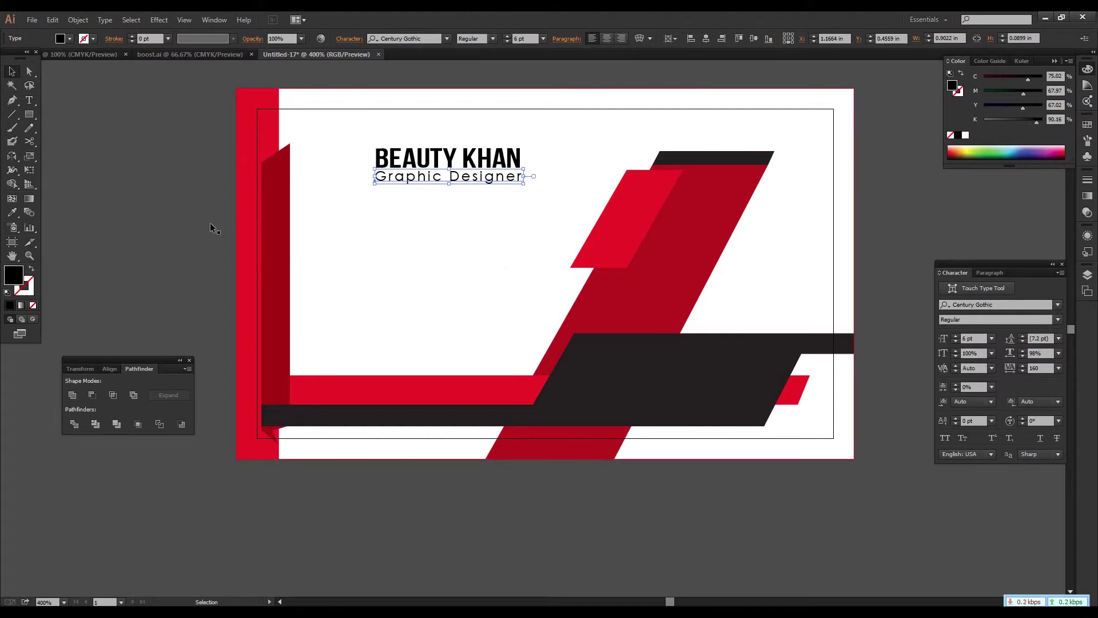
left_click(163, 218)
left_click(446, 157)
left_click(456, 176, "shift")
key("alt+Right")
- Colour the word BEAUTY red by sampling the card's red bar
triple_click(445, 166)
left_click_drag(458, 157, 329, 153)
left_click(11, 212)
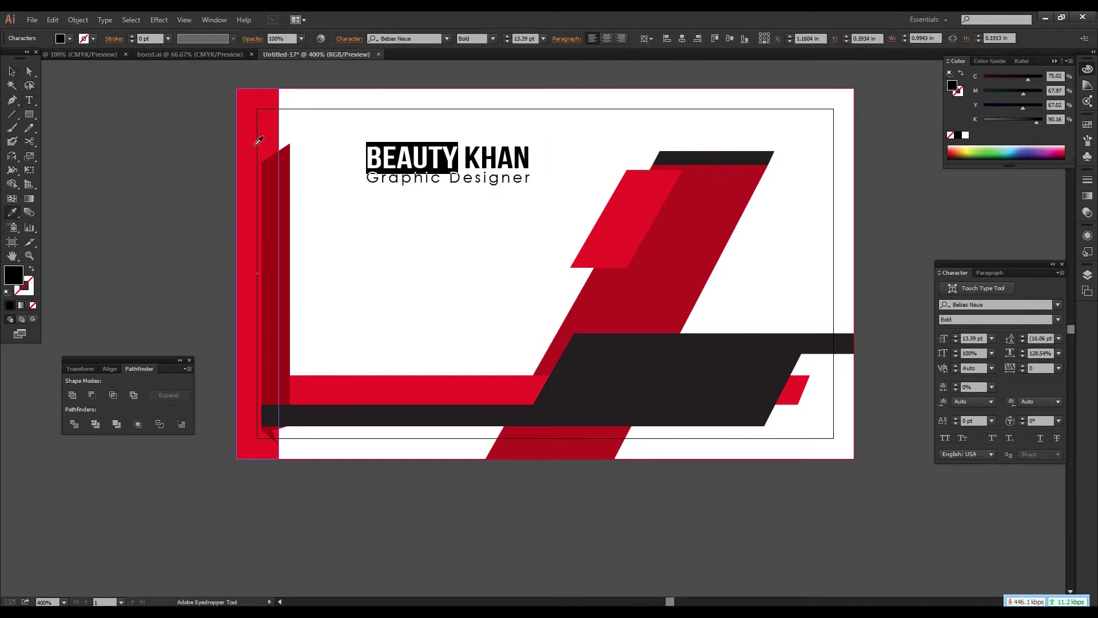
left_click(257, 143)
left_click(13, 70)
left_click(297, 247)
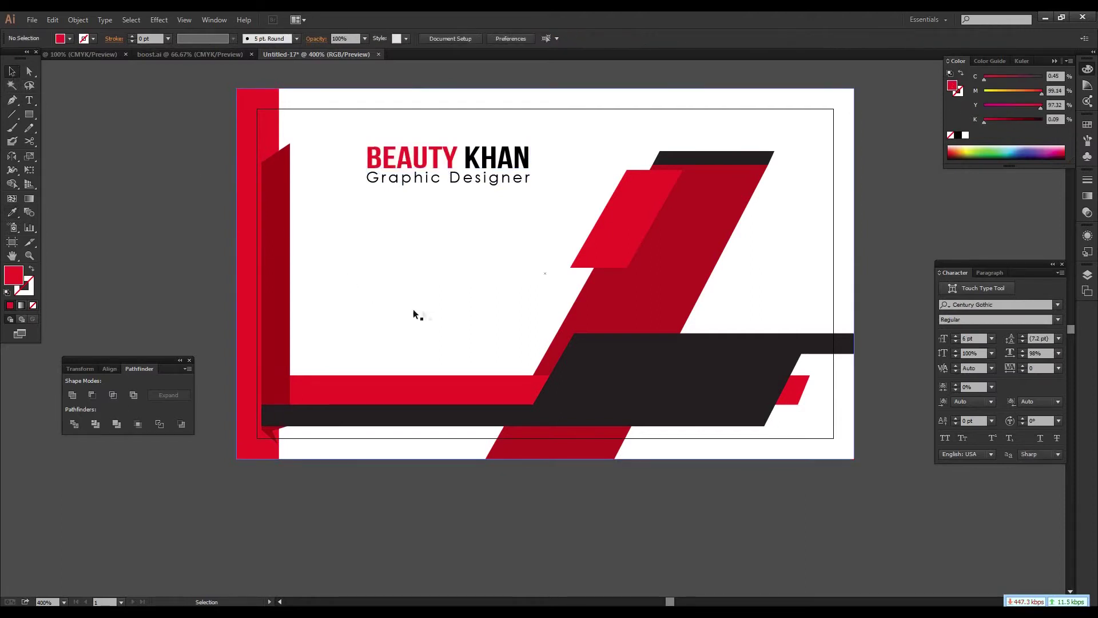
left_click_drag(493, 309, 414, 260)
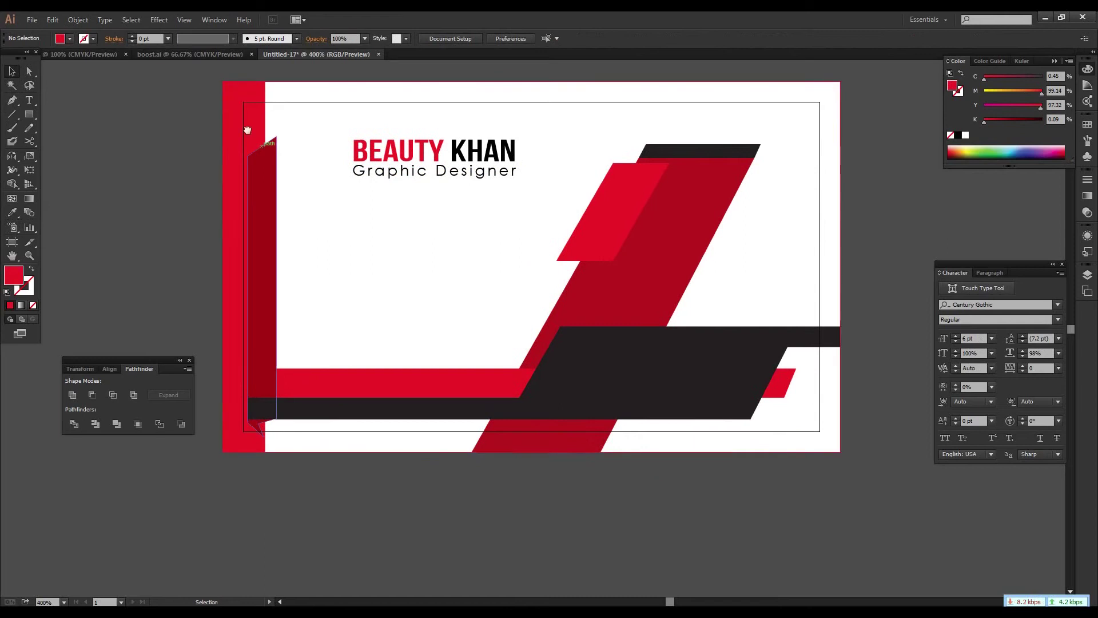
- Copy the AT logo from the icon sheet and paste it into the business card
left_click(77, 53)
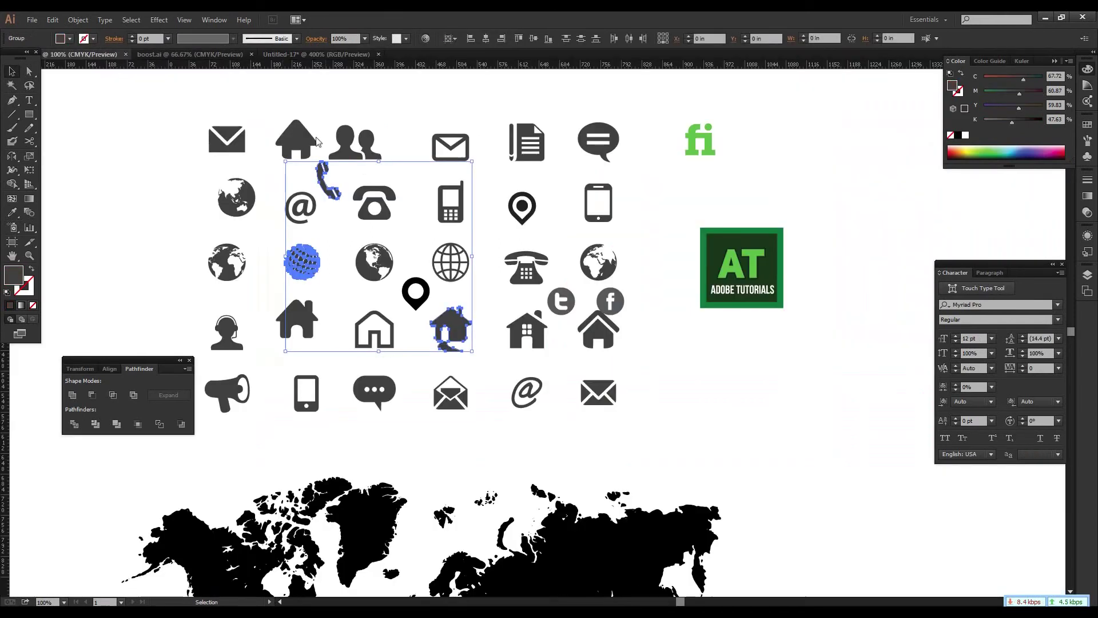
left_click(742, 267)
left_click(52, 19)
left_click(70, 75)
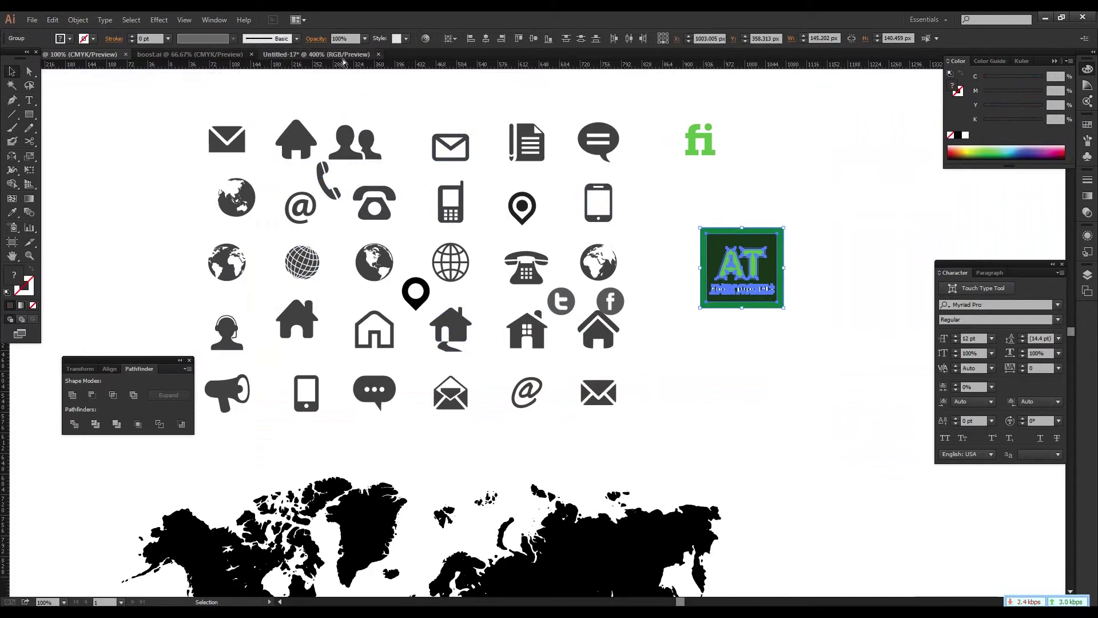
left_click(317, 54)
left_click(53, 20)
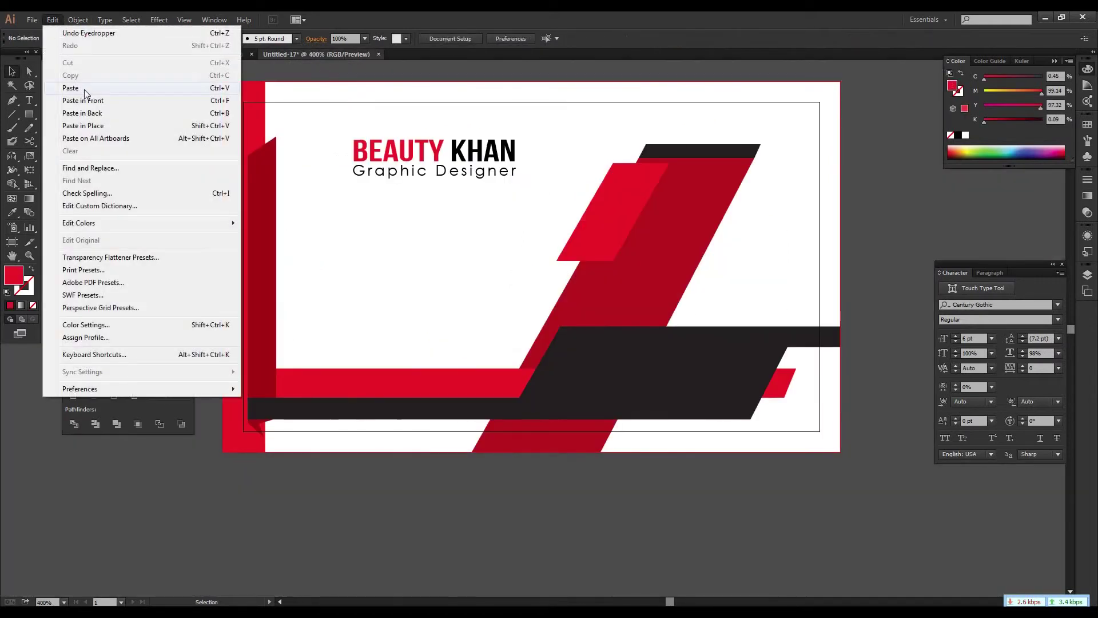
left_click(70, 87)
- Scale the AT logo down to a small badge and give its background the dark band's colour
mouse_move(699, 168)
left_mouse_down()
mouse_move(568, 289)
mouse_move(602, 370)
mouse_move(627, 343)
left_mouse_up()
key("ctrl+equal")
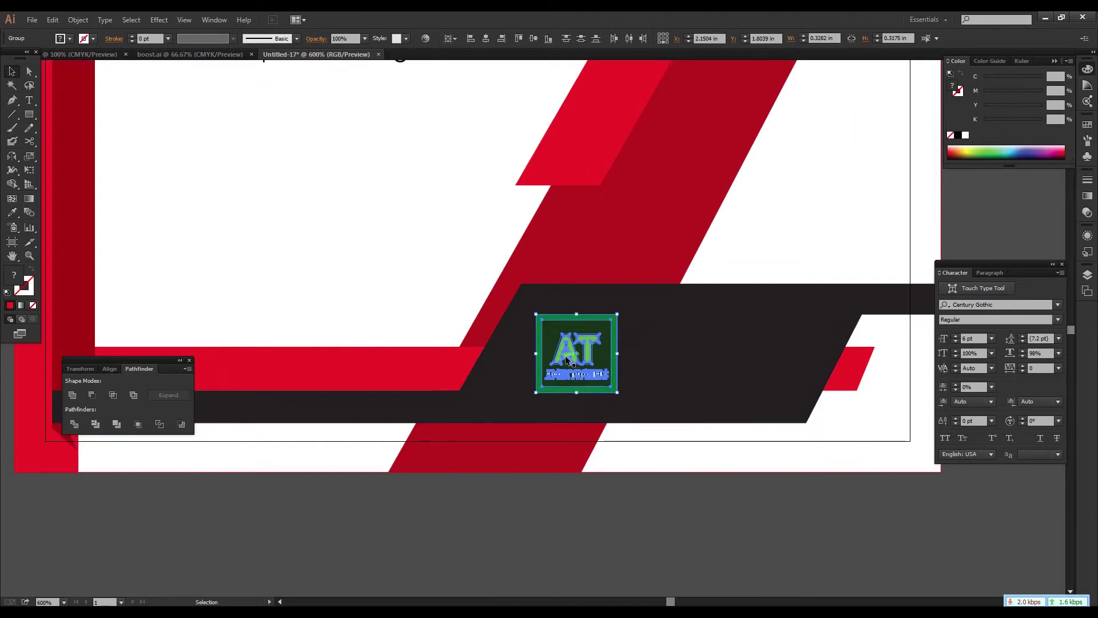
left_click(637, 497)
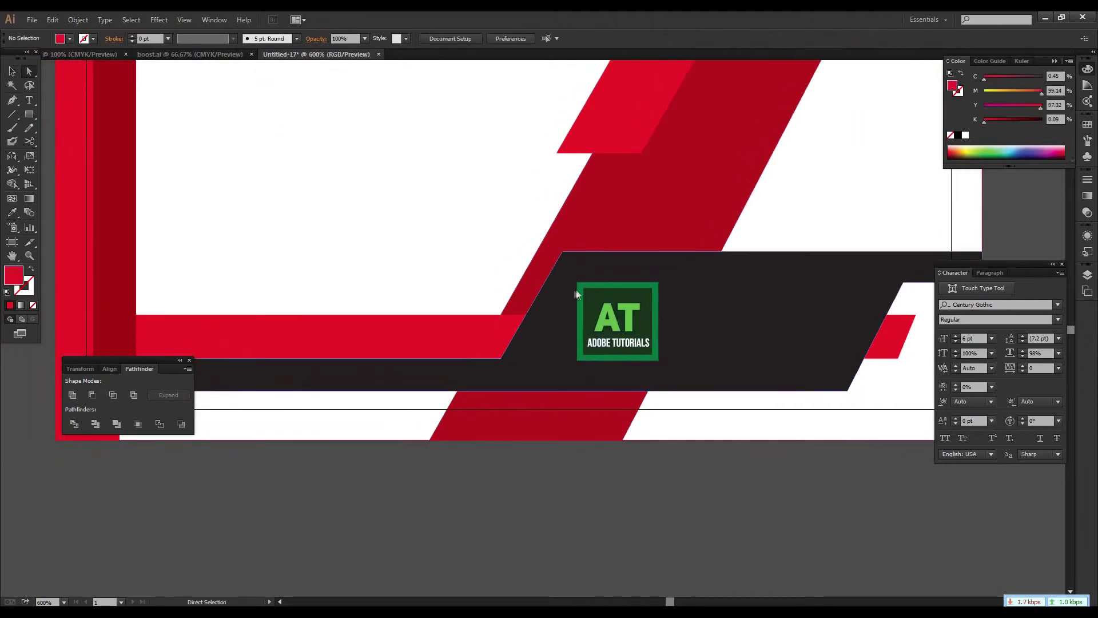
left_click(596, 299)
left_click(13, 212)
left_click(730, 319)
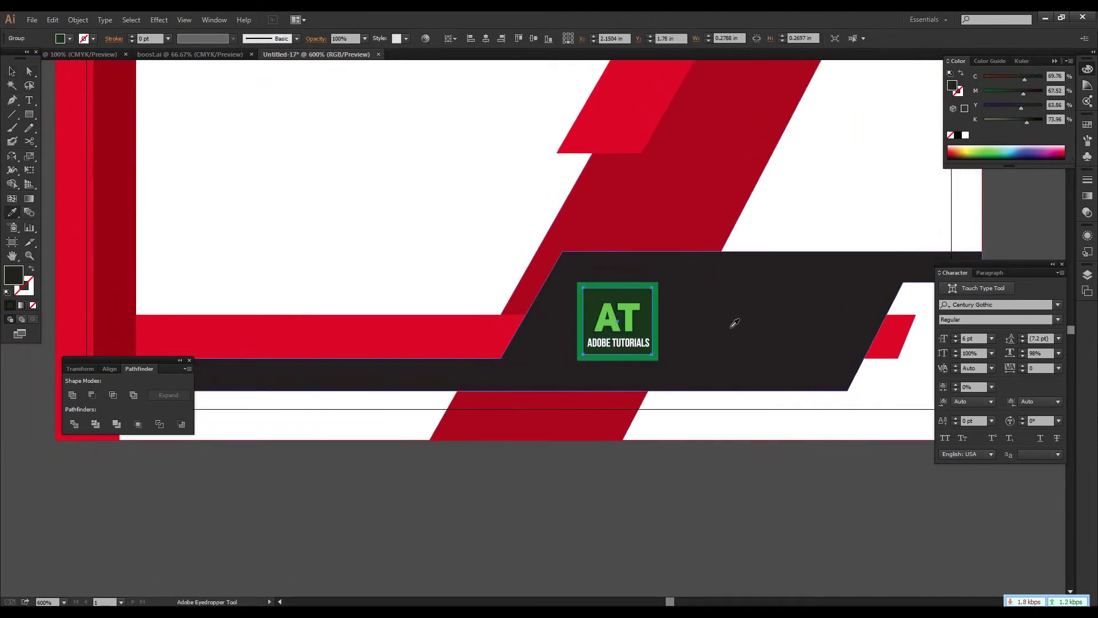
- Make the logo's green frame white
left_click(30, 71)
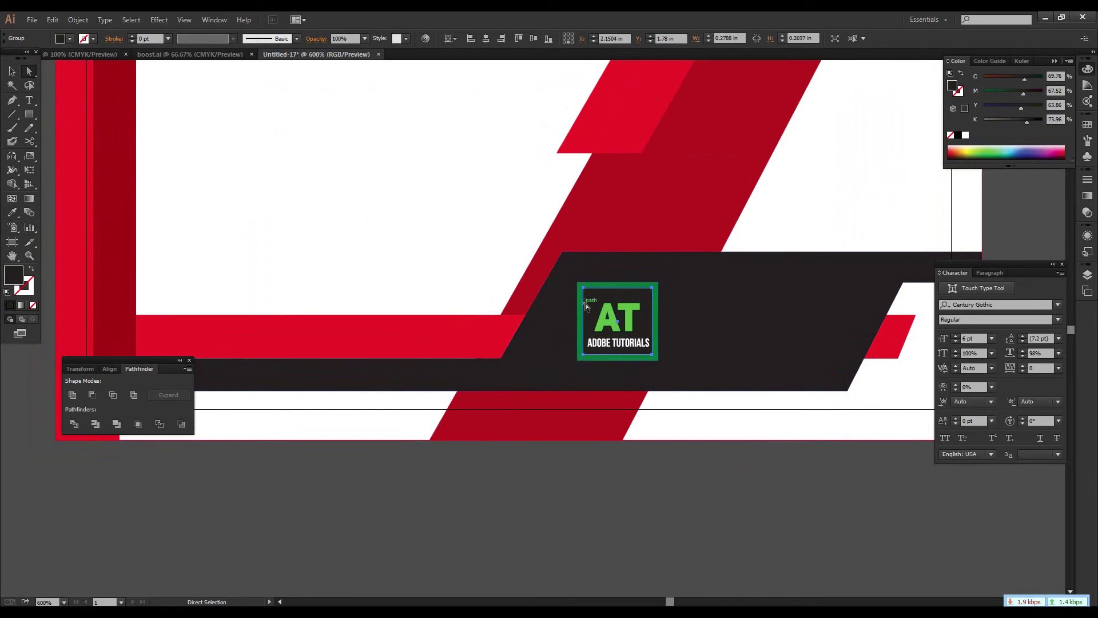
left_click(656, 289)
scroll(656, 291, "up", 2)
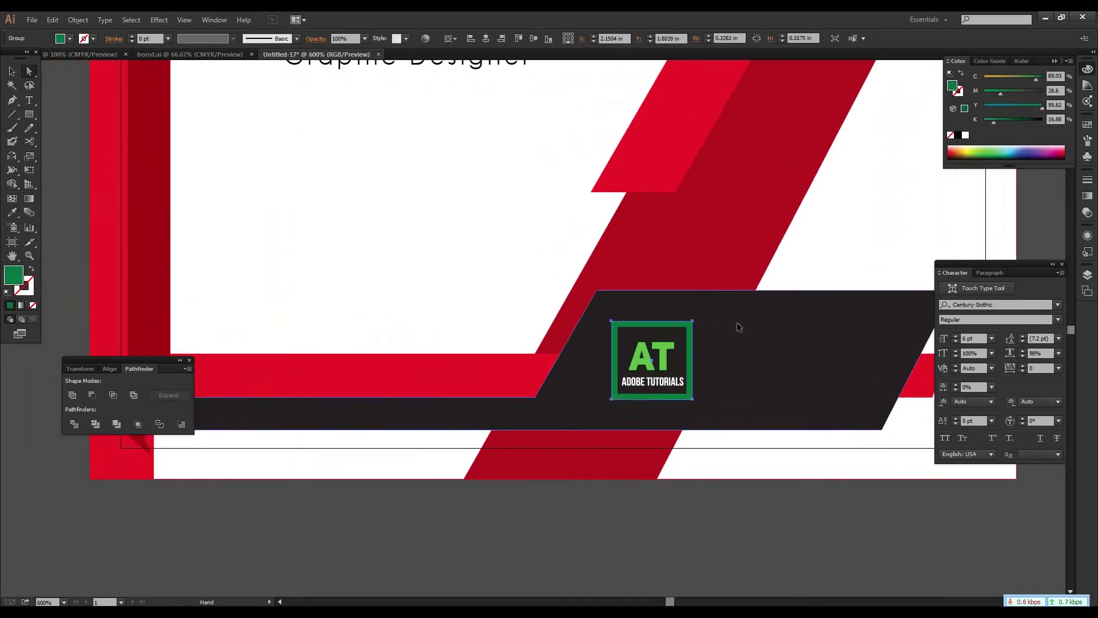
left_click(965, 135)
key("ctrl+minus")
left_click(637, 399)
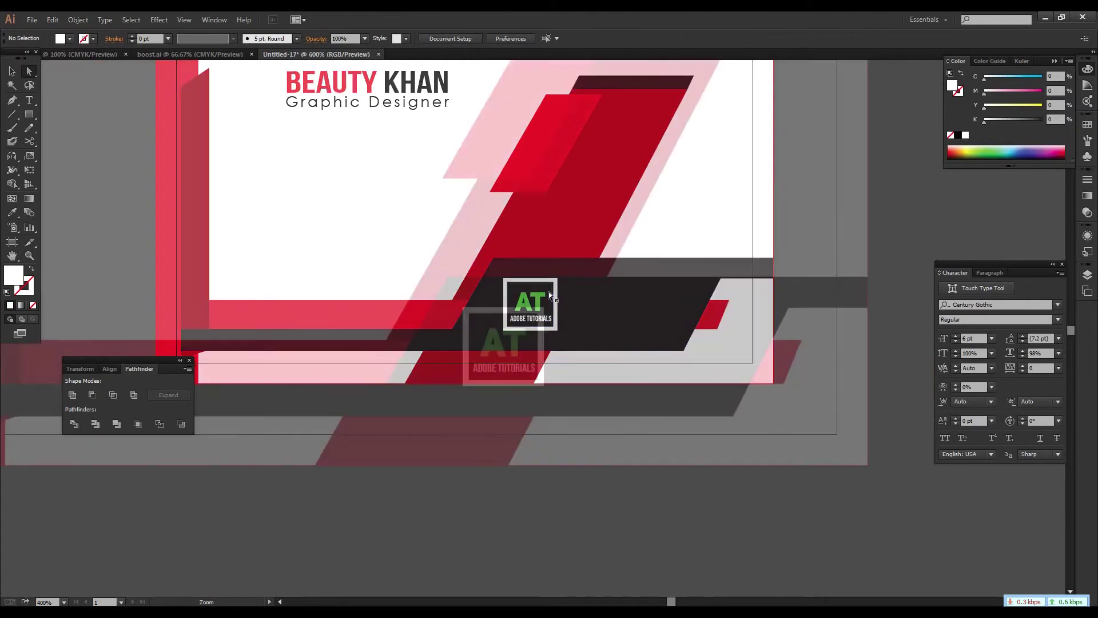
scroll(544, 296, "up", 2)
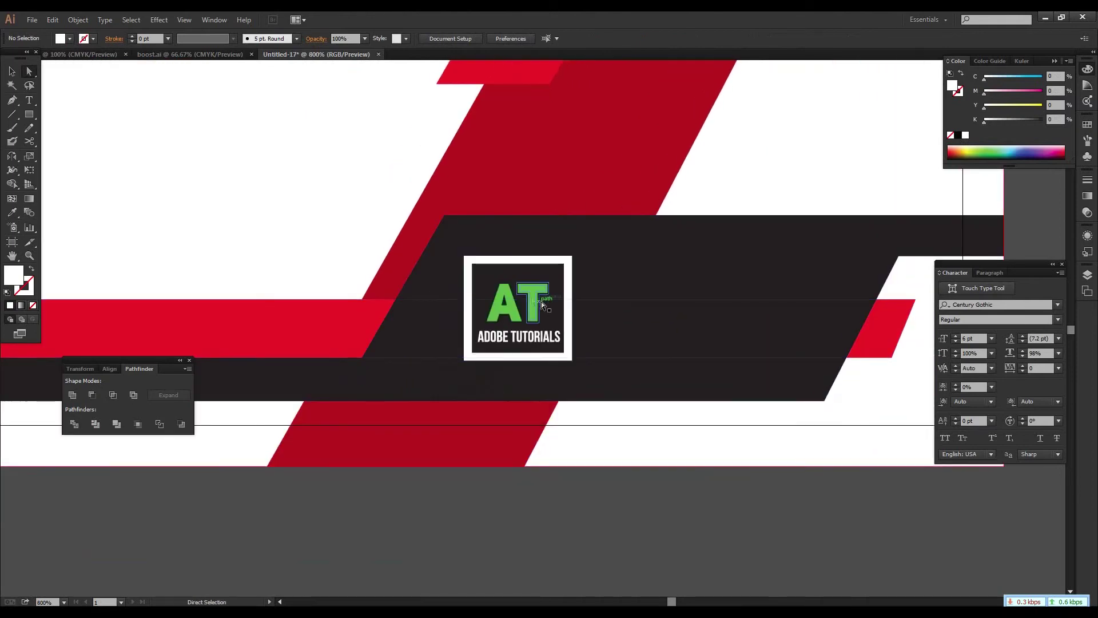
- Recolour the logo's AT letters with the card's red
left_click(534, 287)
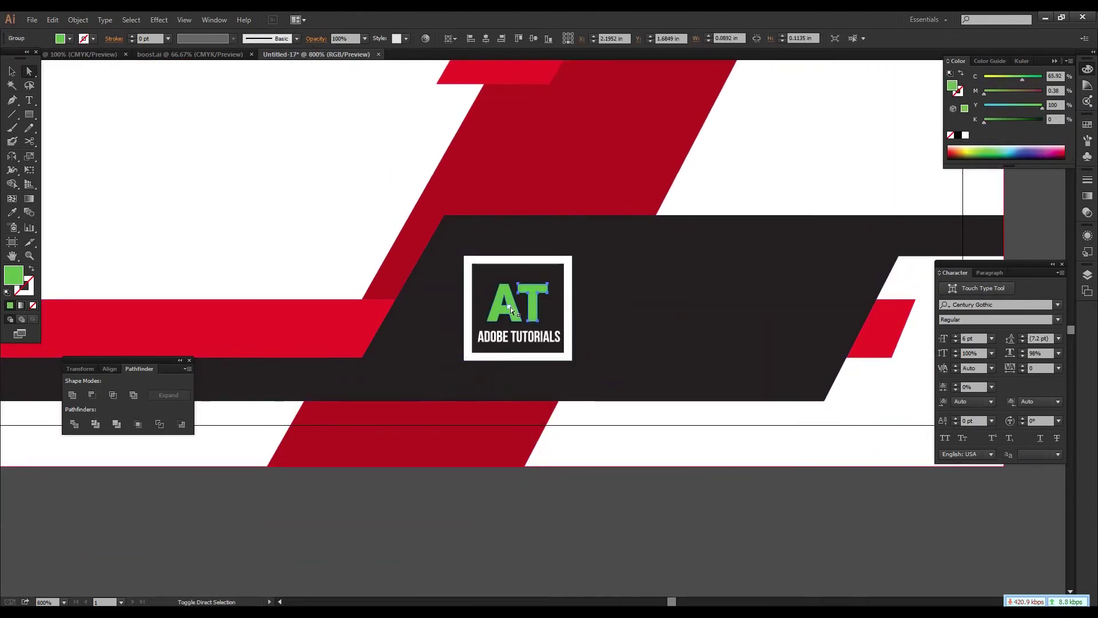
key("ctrl+minus")
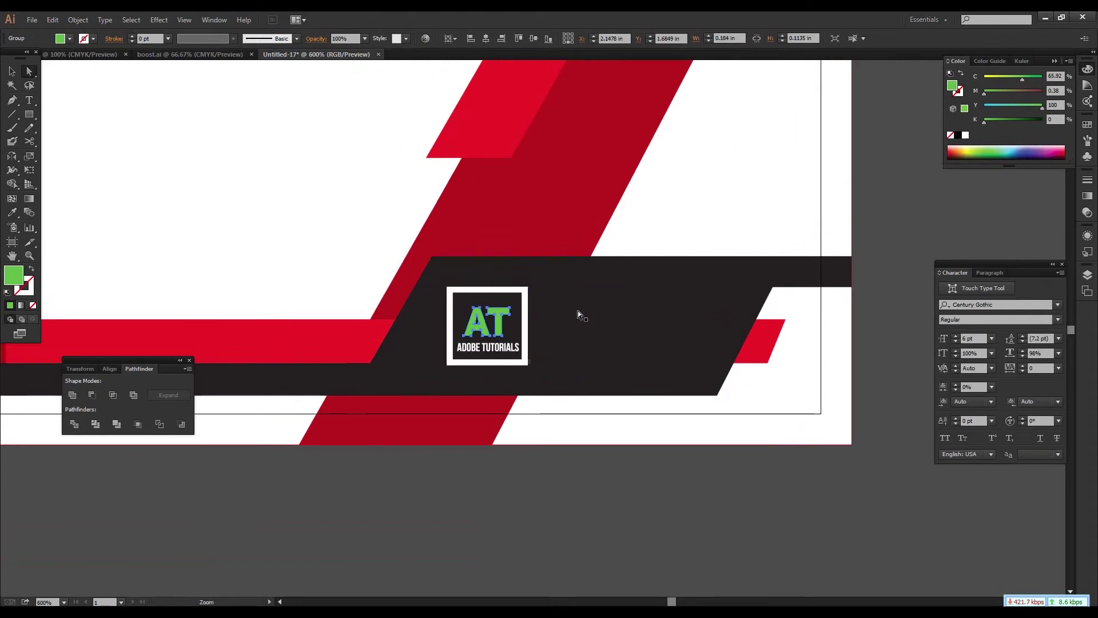
key("ctrl+minus")
left_click(12, 213)
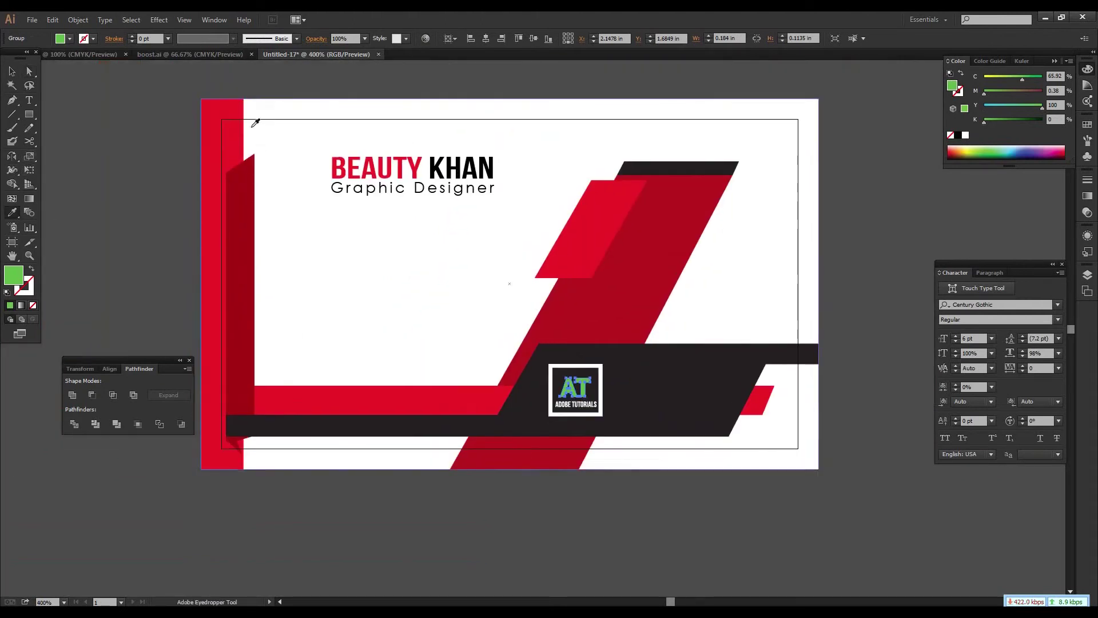
left_click(258, 152)
left_click(12, 72)
left_click(170, 115)
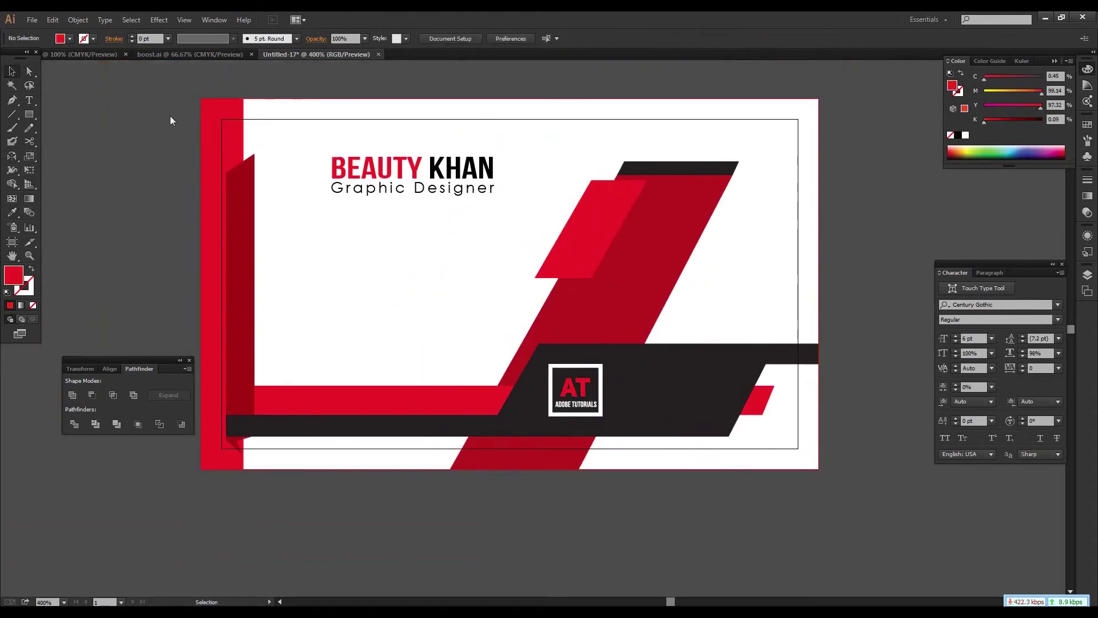
scroll(574, 280, "down", 2)
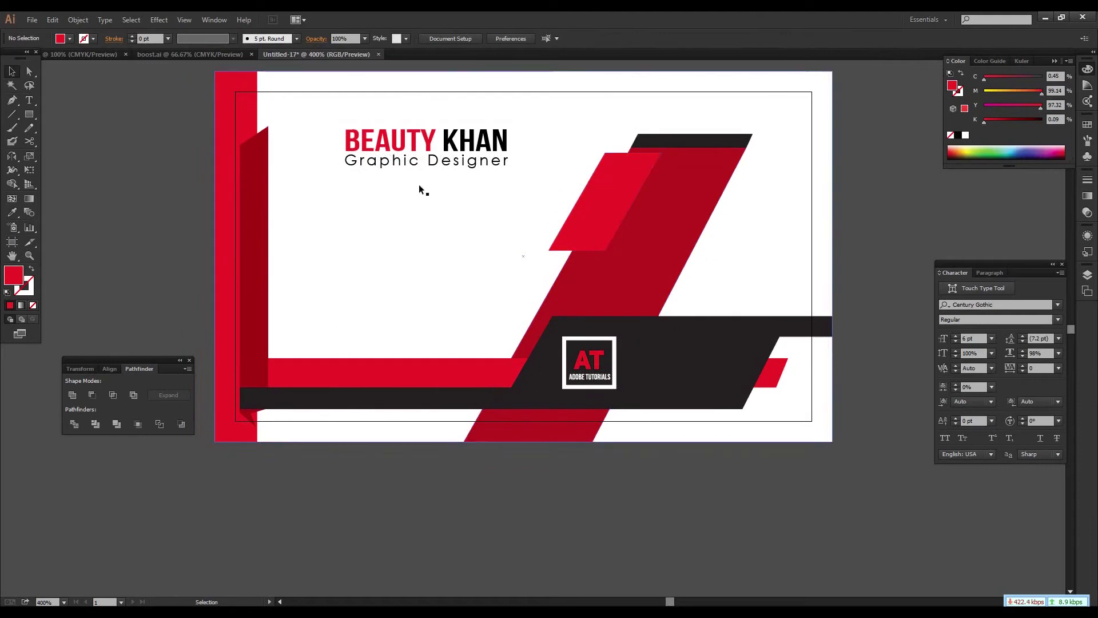
- Place a copy of the name text on the dark band and fill it white
left_click(383, 161)
left_click_drag(403, 147, 687, 359)
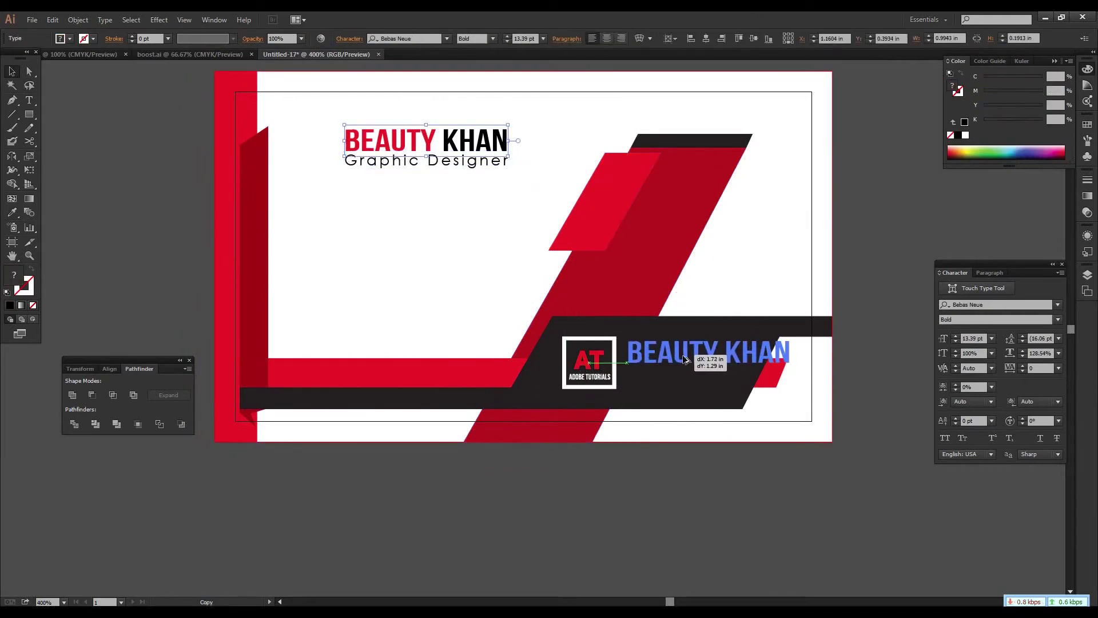
left_click_drag(687, 359, 681, 359)
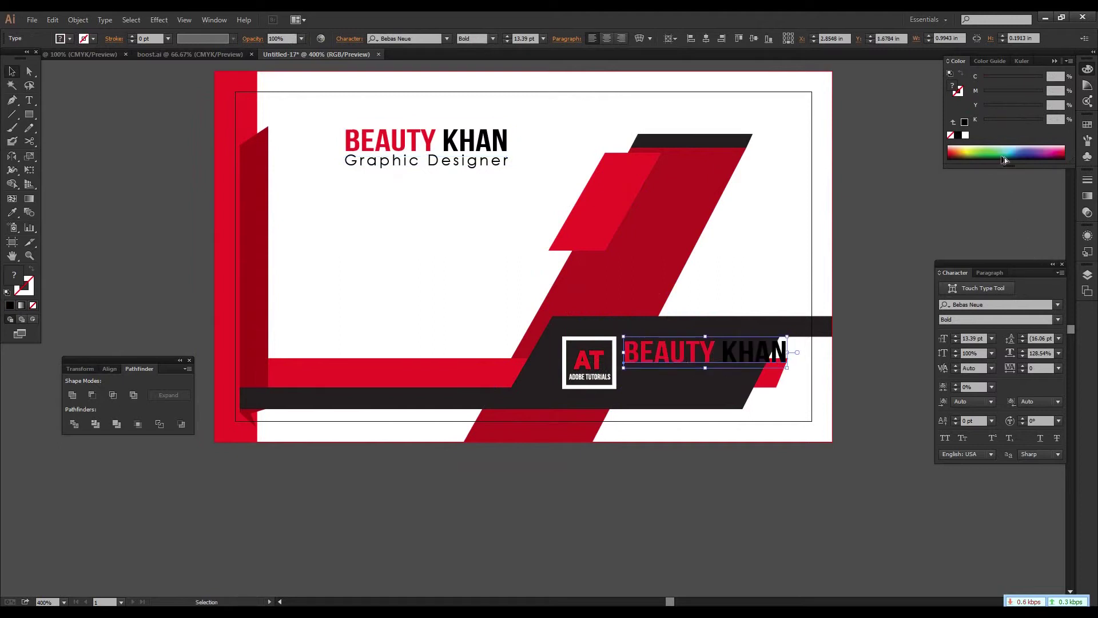
left_click(964, 135)
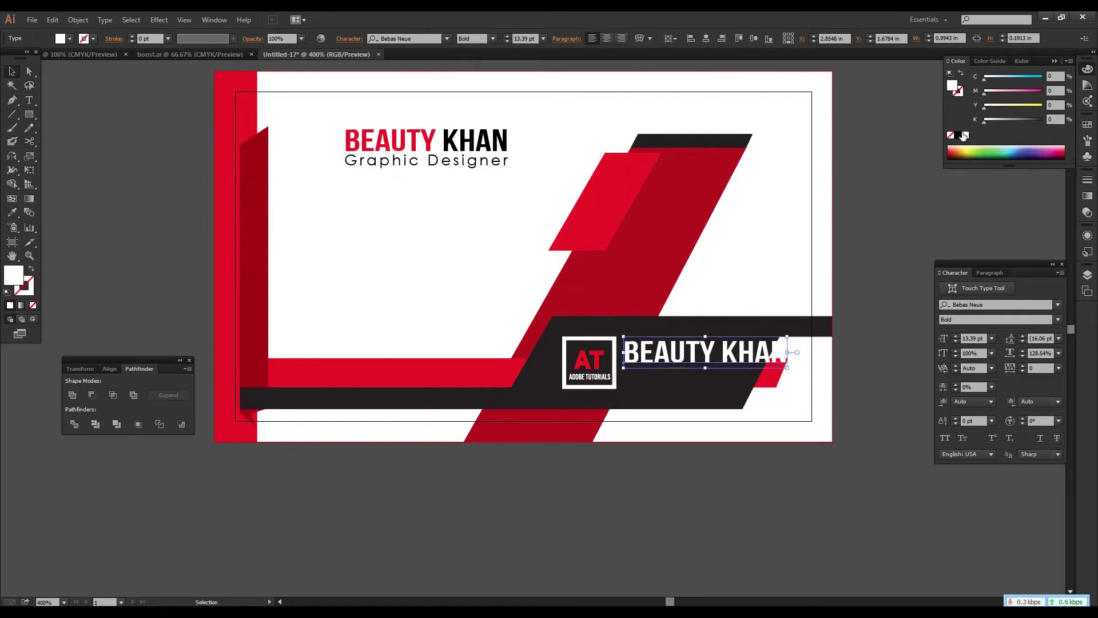
- Retype the copy as ADOBE TUTORIALS, reduce it to 7.39 pt, and nudge it beside the logo
double_click(703, 351)
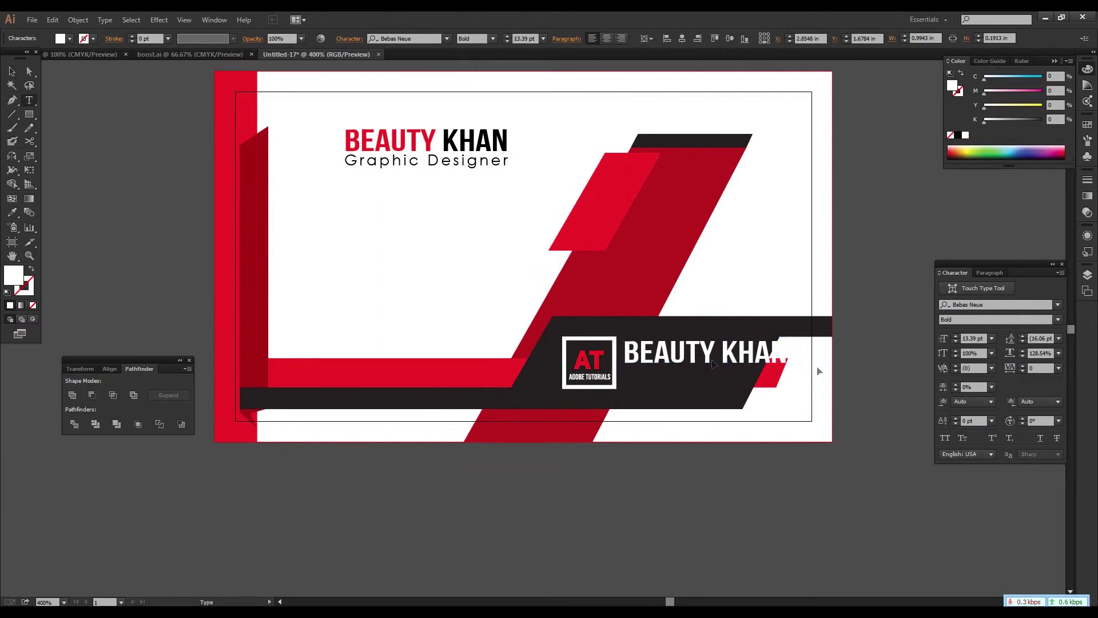
left_click_drag(624, 352, 833, 365)
type("ADOBE TUTO")
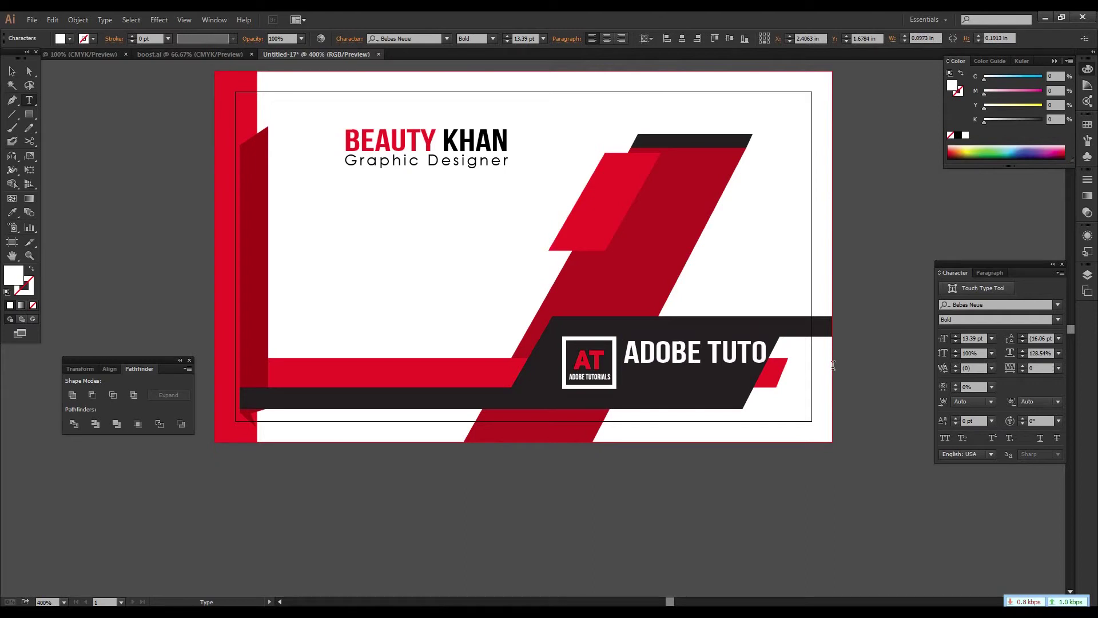
key("ctrl+a")
key("ctrl+shift+comma")
key("ctrl+shift+comma")
key("ctrl+shift+comma")
key("Escape")
key("v")
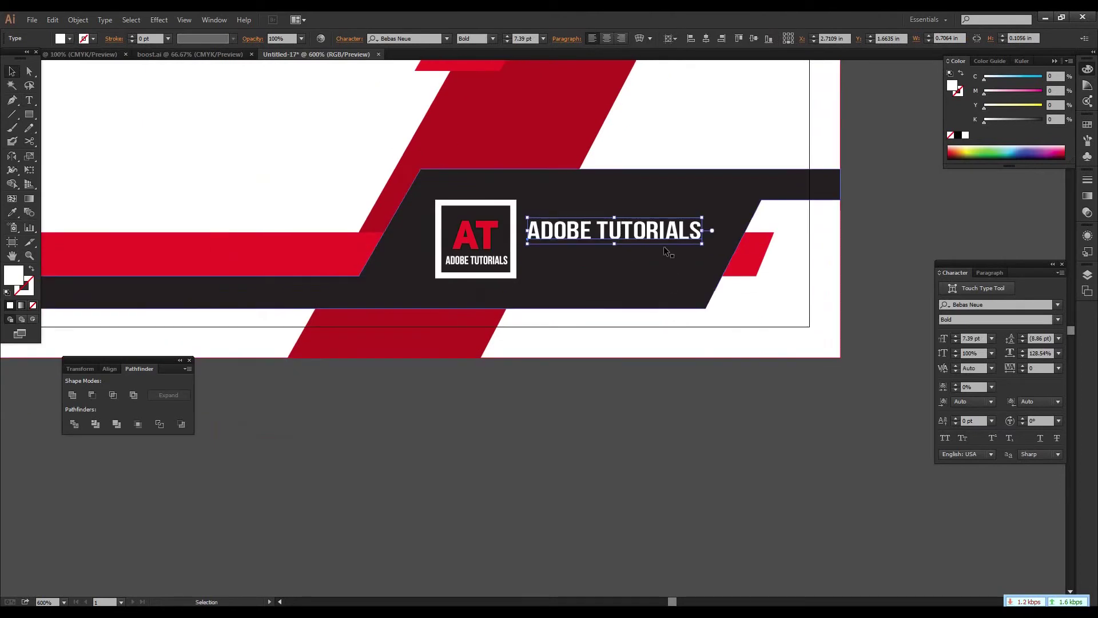
left_click_drag(670, 238, 672, 257)
left_click(800, 382)
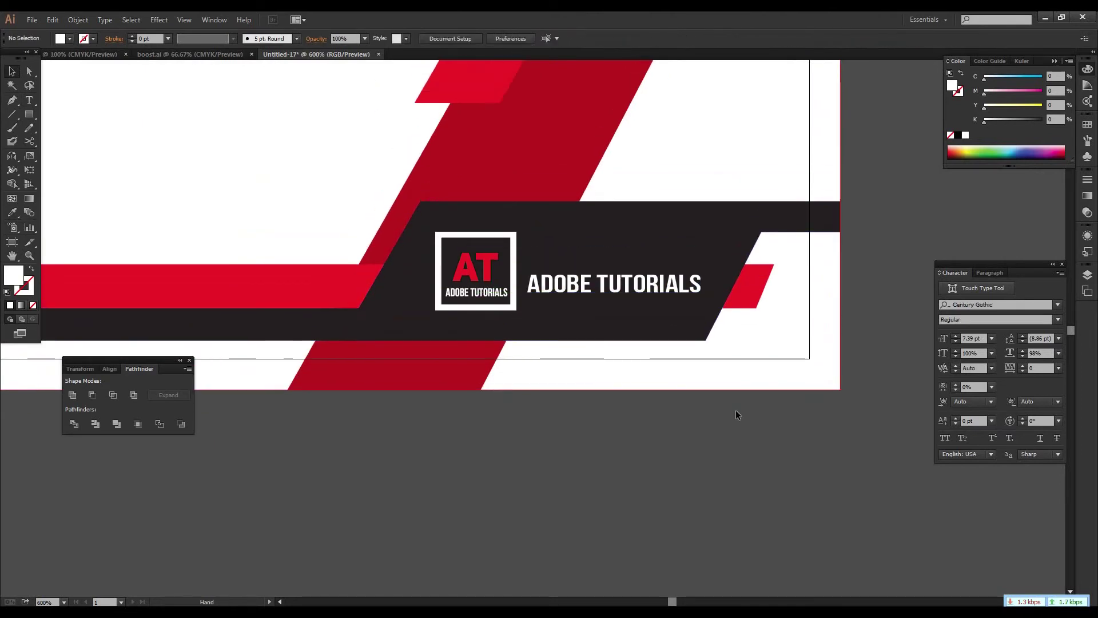
left_click(625, 332, "ctrl+alt")
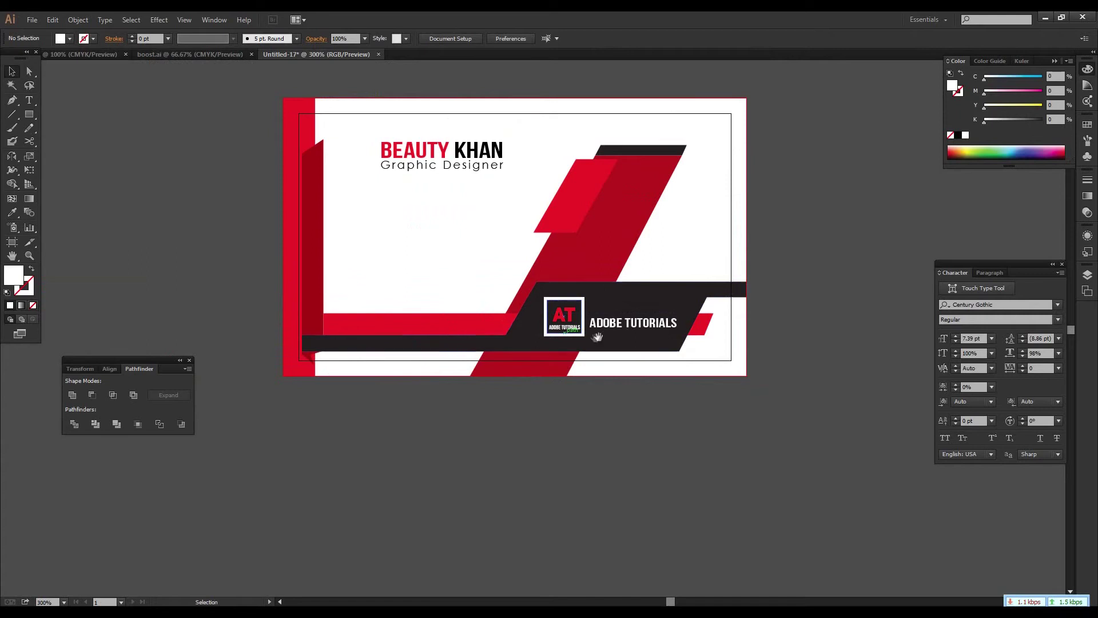
- Select and copy the fi, globe and envelope icons from the icon sheet
left_click(572, 273, "ctrl")
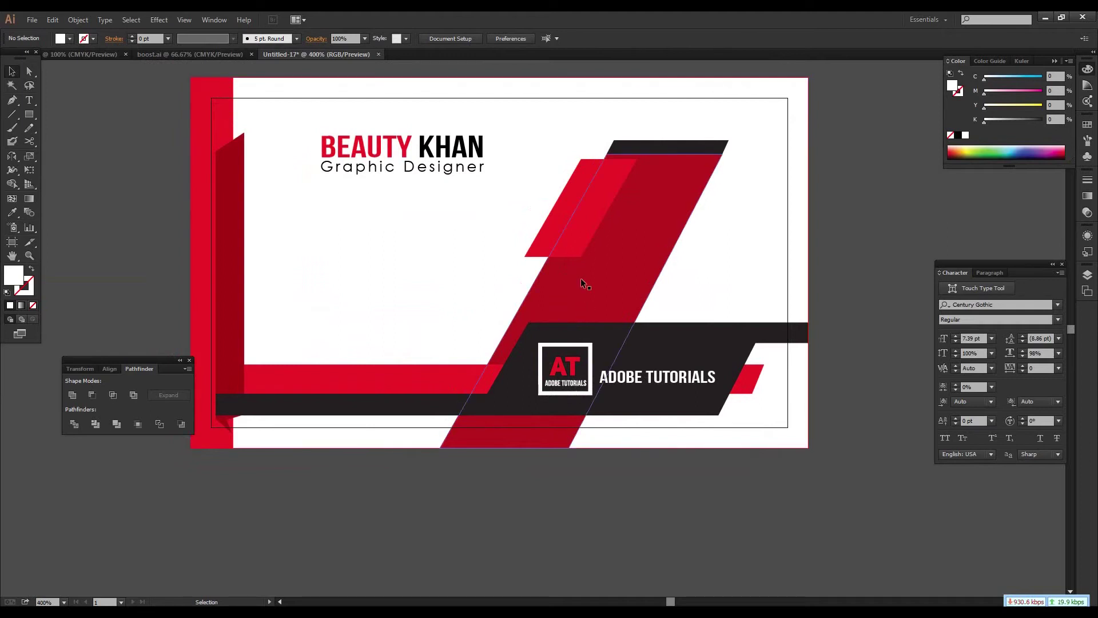
left_click(101, 56)
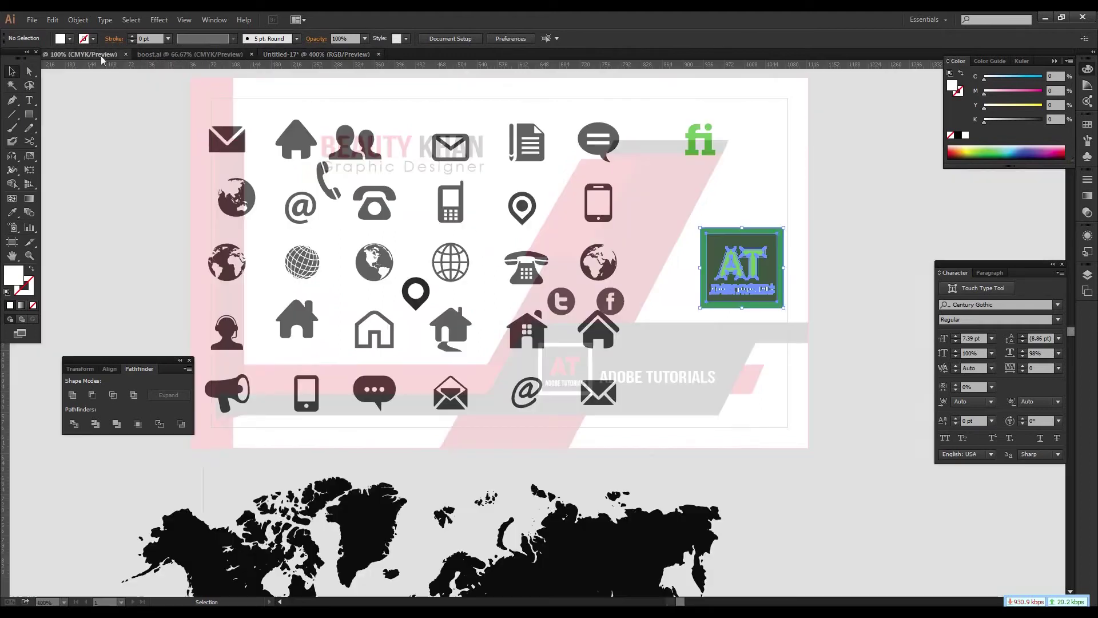
left_click(698, 139)
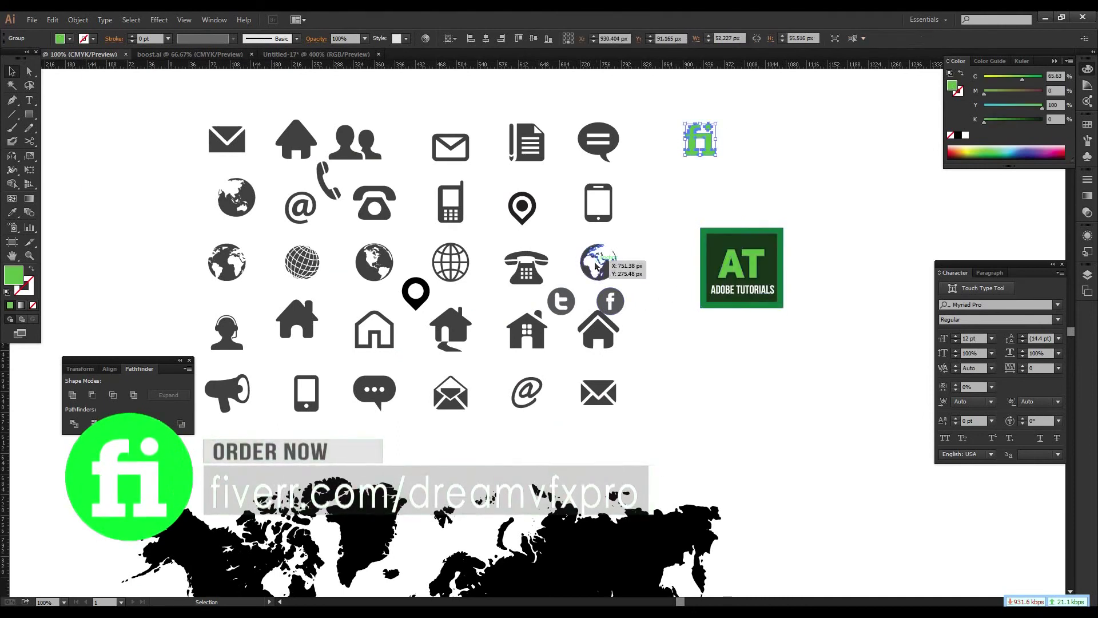
left_click_drag(434, 275, 456, 262)
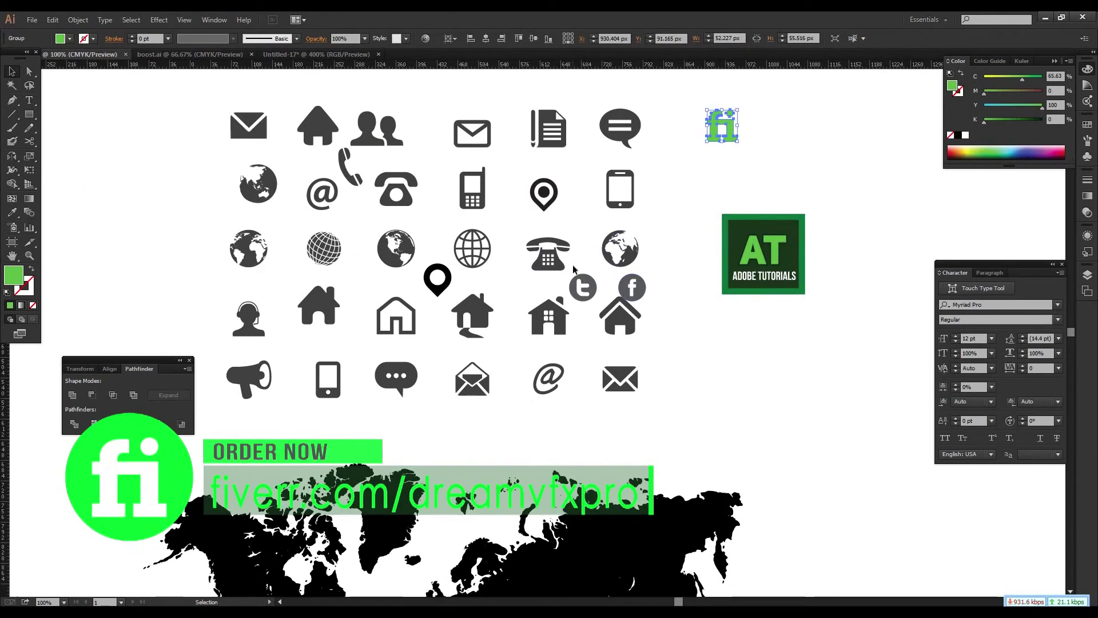
left_click(324, 249, "shift")
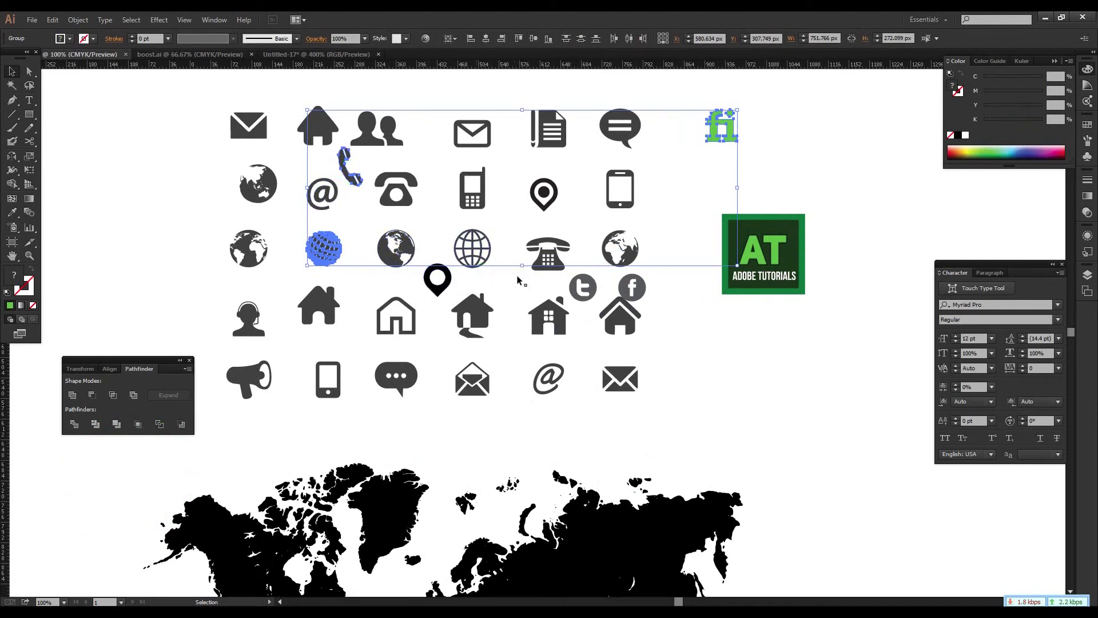
left_click_drag(240, 121, 279, 150)
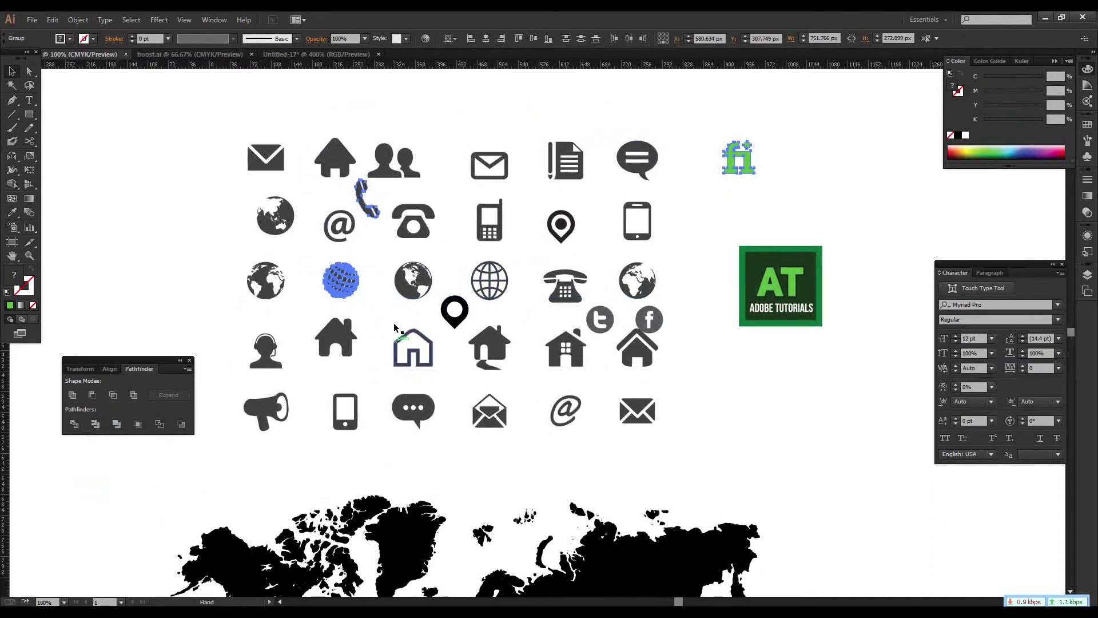
left_click(280, 152, "shift")
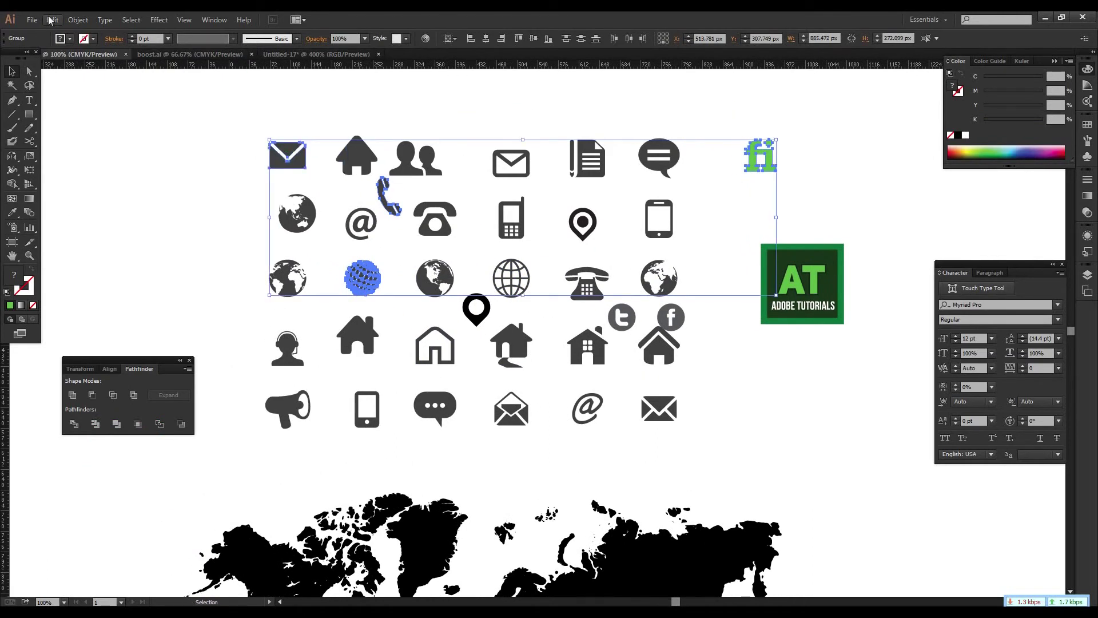
left_click(50, 20)
left_click(63, 73)
- Back on the business card, select the dark red left strip to change its stacking
left_click(299, 54)
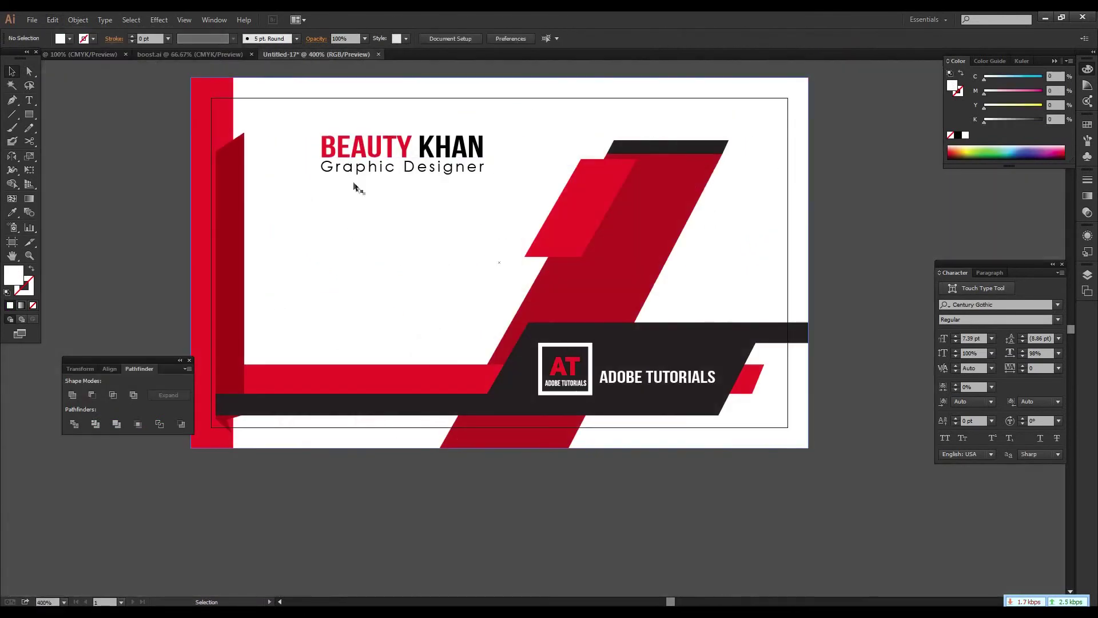
scroll(359, 189, "down", 1)
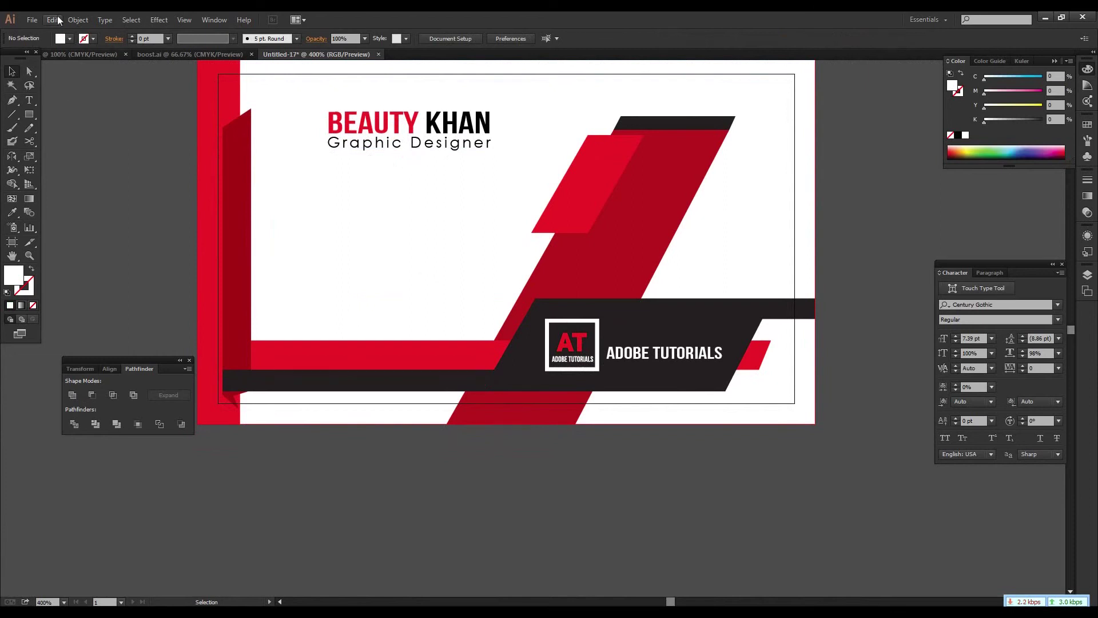
left_click(241, 338)
right_click(241, 338)
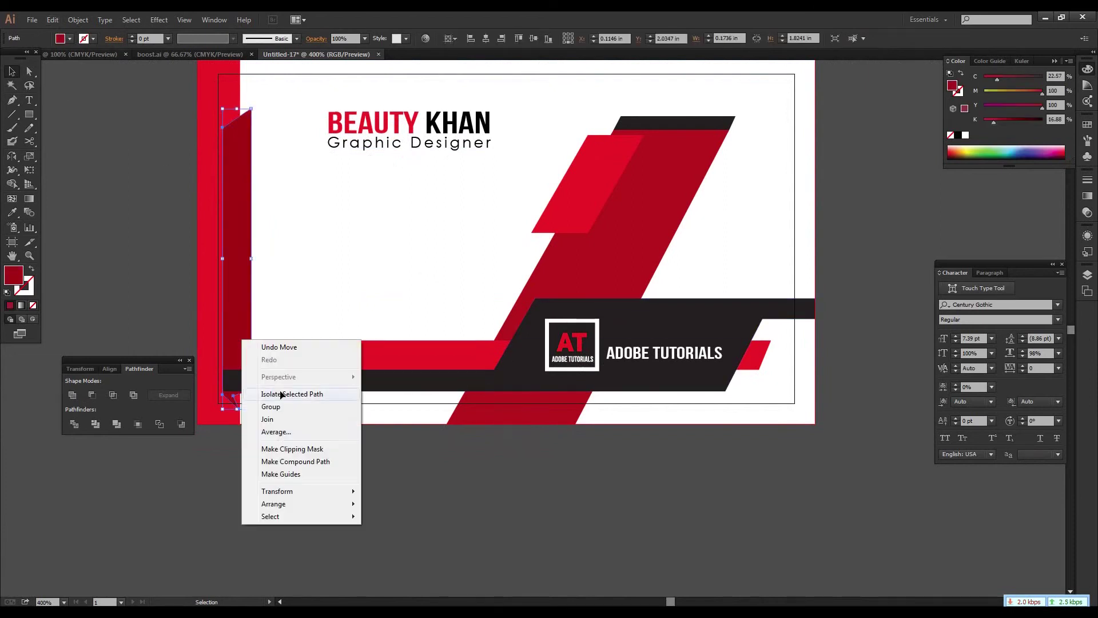
mouse_move(273, 503)
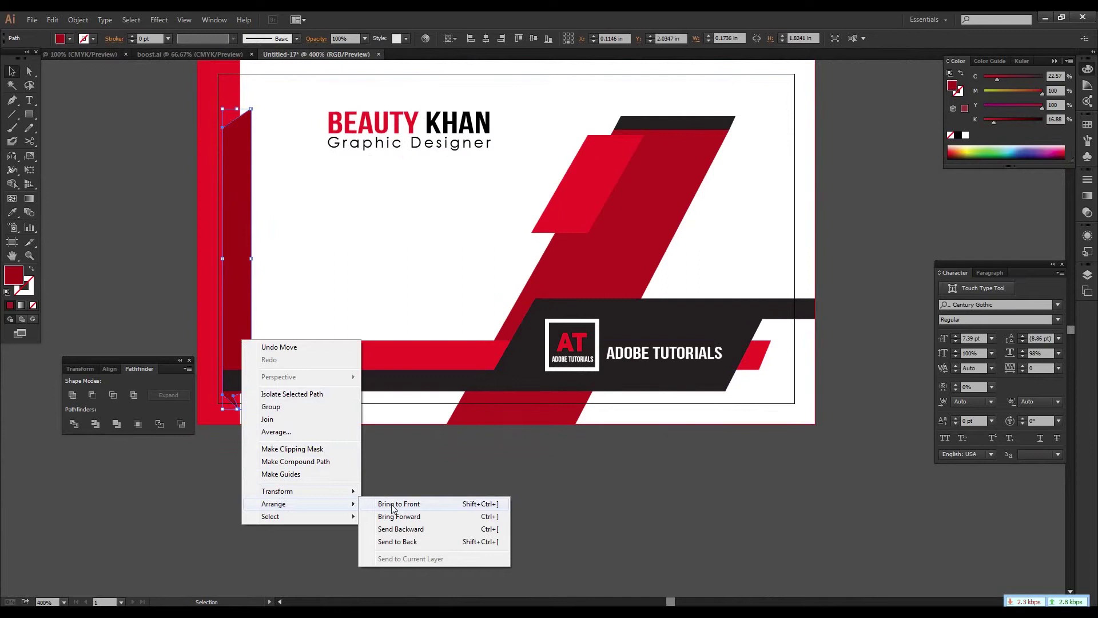
- Bring the dark red strip to the front, then paste the icons and scale them down over the card
left_click(393, 504)
left_click(52, 20)
key("ctrl+a")
key("ctrl+minus")
key("ctrl+minus")
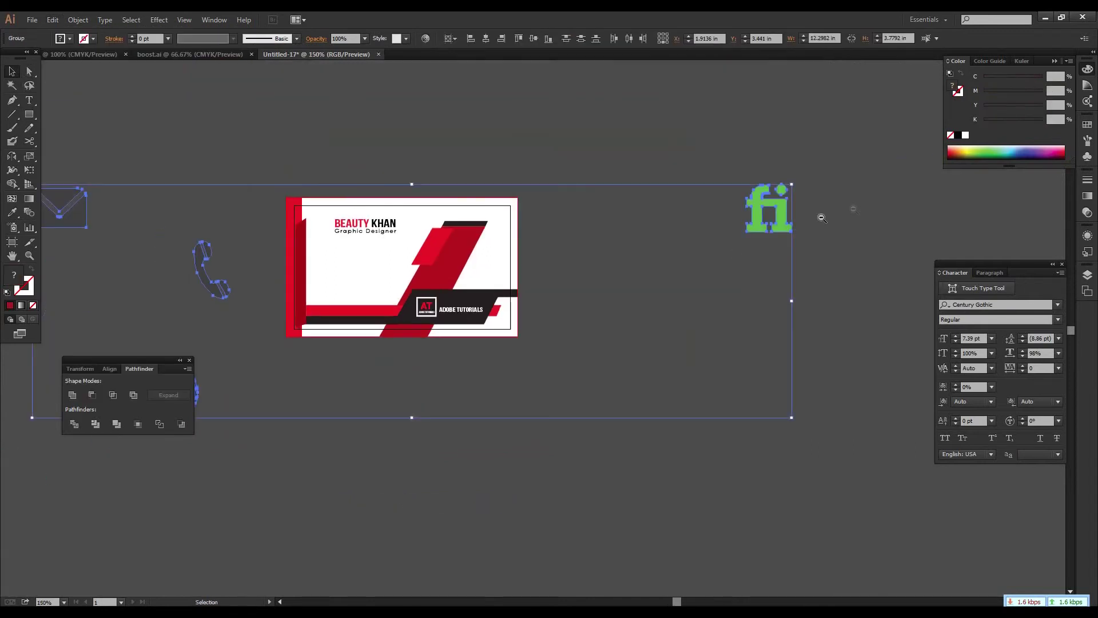
left_click_drag(791, 185, 500, 299)
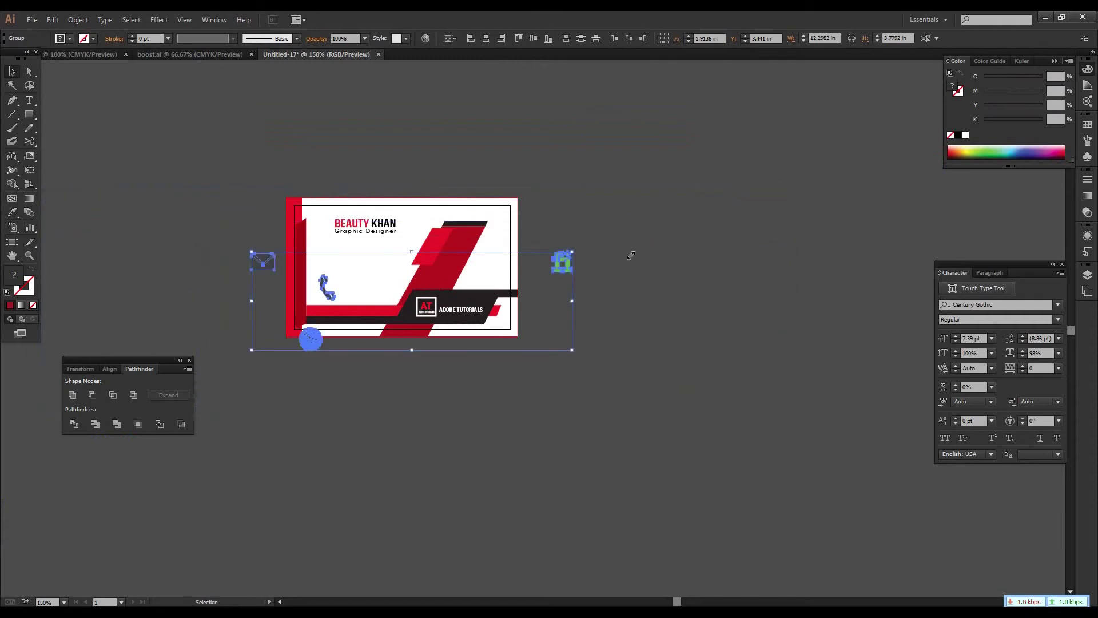
left_click_drag(124, 162, 378, 304)
- Align the envelope, phone, globe and fi icons left and move the column onto the strip
left_click(455, 390)
key("ctrl+plus")
key("ctrl+plus")
key("ctrl+plus")
left_click(485, 293)
left_click(546, 320, "shift")
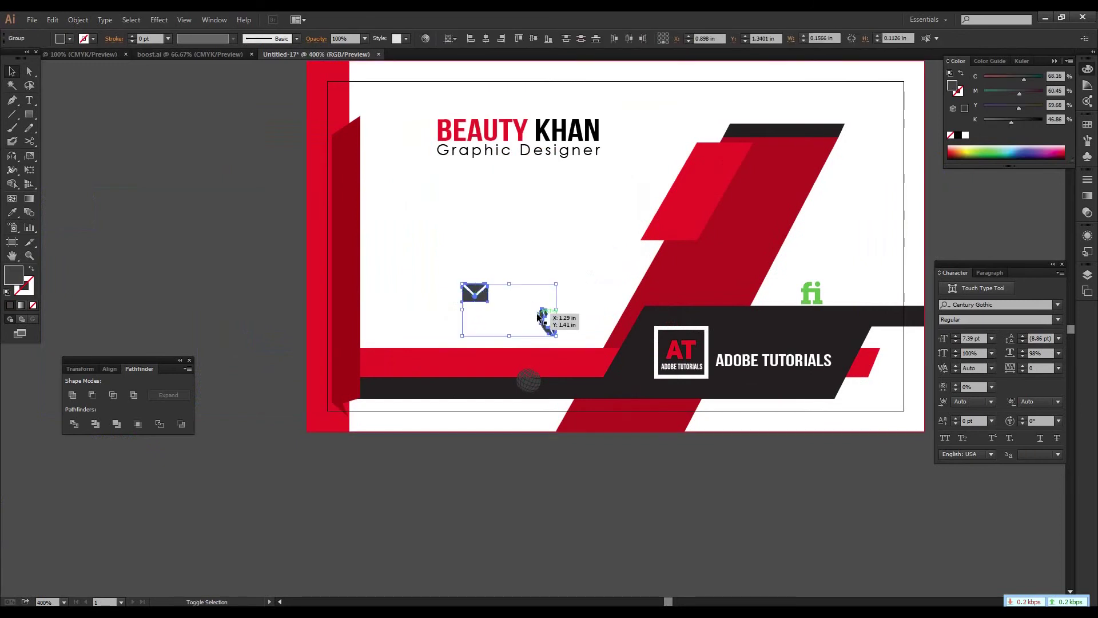
left_click(528, 381, "shift")
left_click(810, 292, "shift")
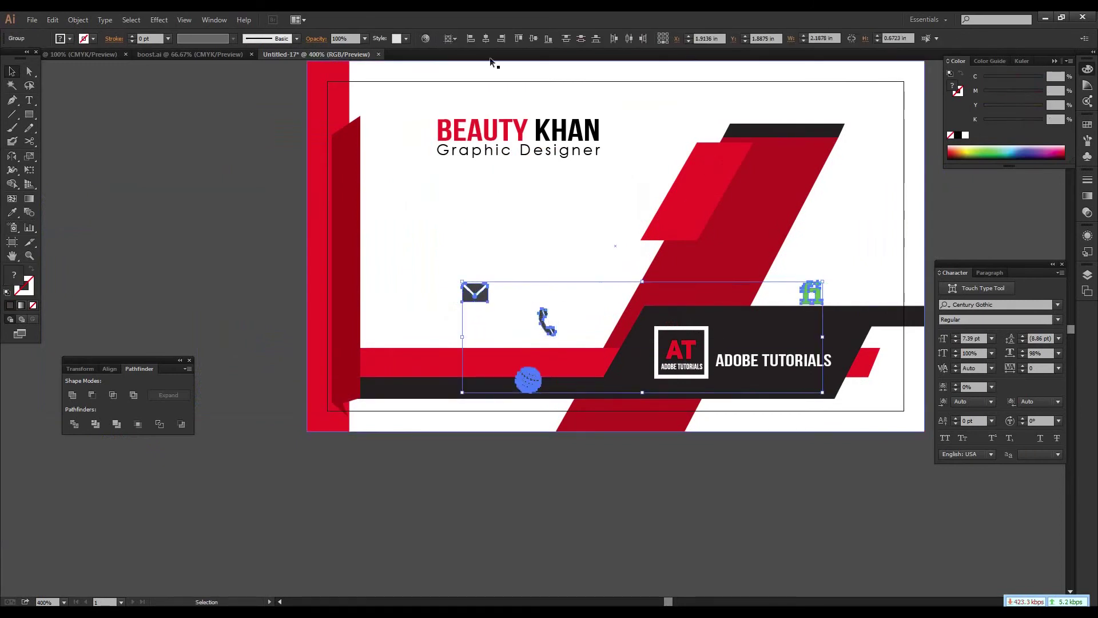
left_click(471, 38)
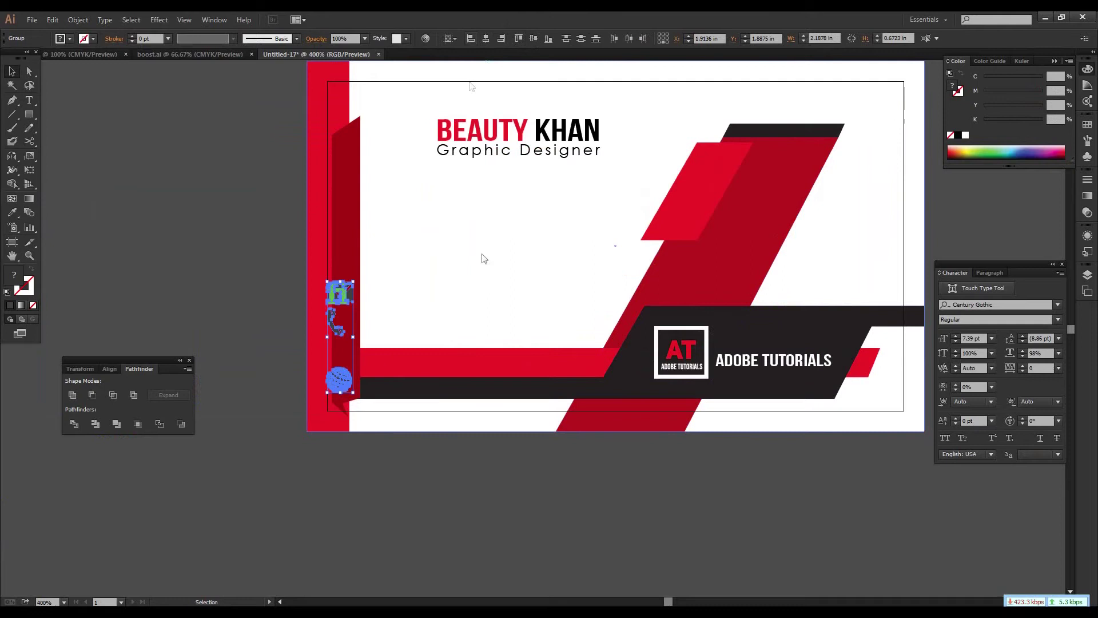
left_click_drag(349, 300, 355, 228)
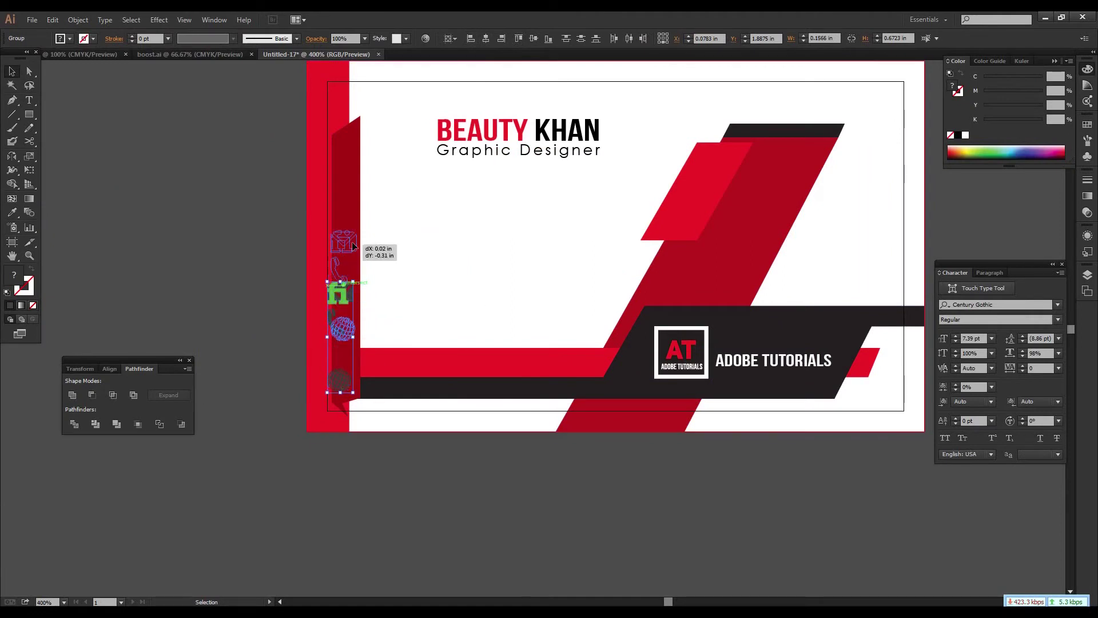
left_click(265, 226)
left_click(431, 319, "ctrl")
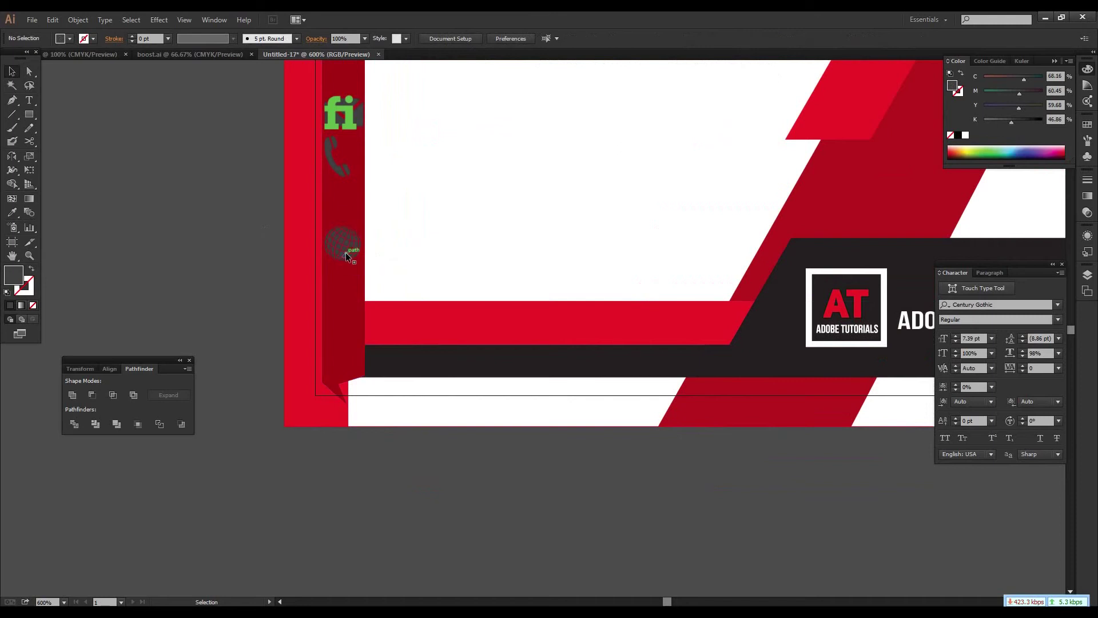
- Copy the solid house icon from the icon sheet document
left_click(346, 256)
left_click(343, 315)
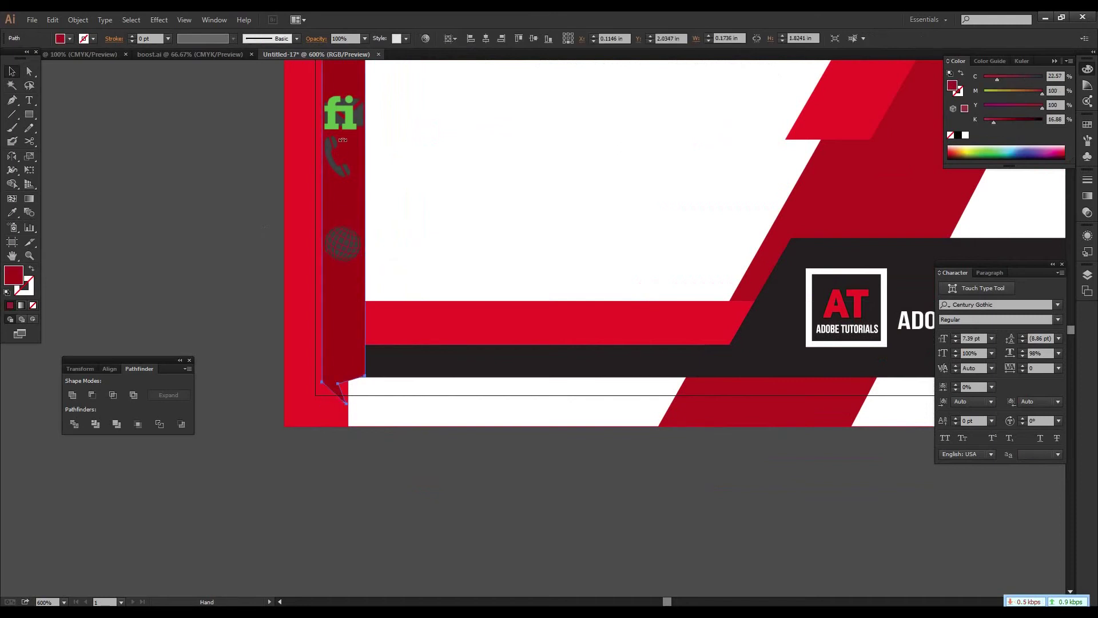
left_click_drag(113, 37, 113, 70)
left_click(80, 53)
left_click(357, 334)
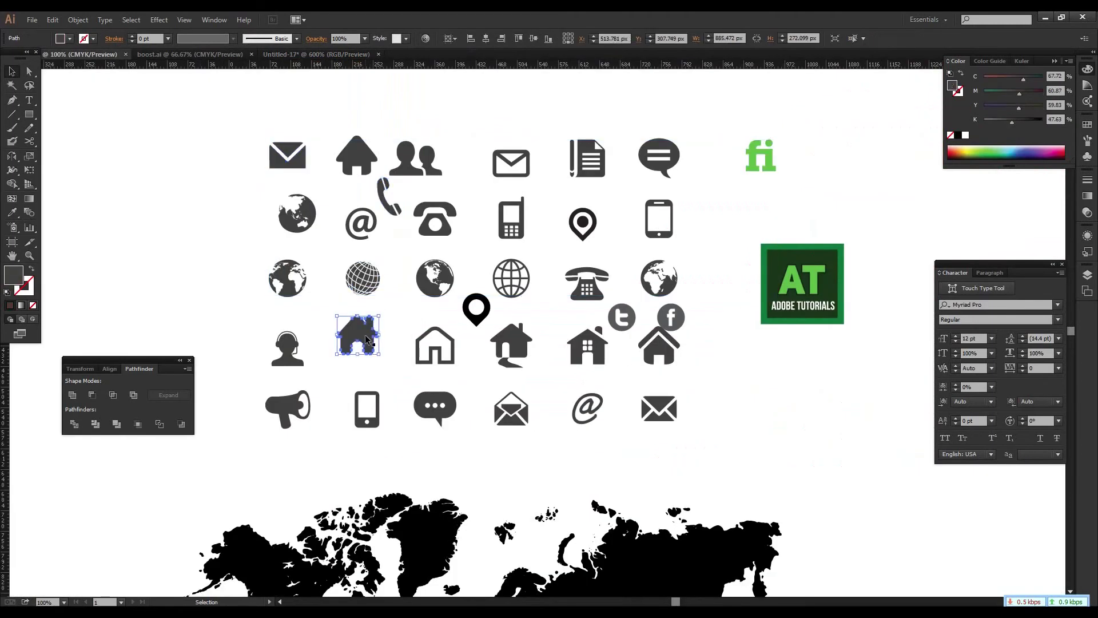
left_click(52, 19)
left_click(73, 76)
- Paste the house icon onto the card, shrink it to match the other icons, and make it white
key("ctrl+Tab")
left_click(52, 22)
left_click(73, 90)
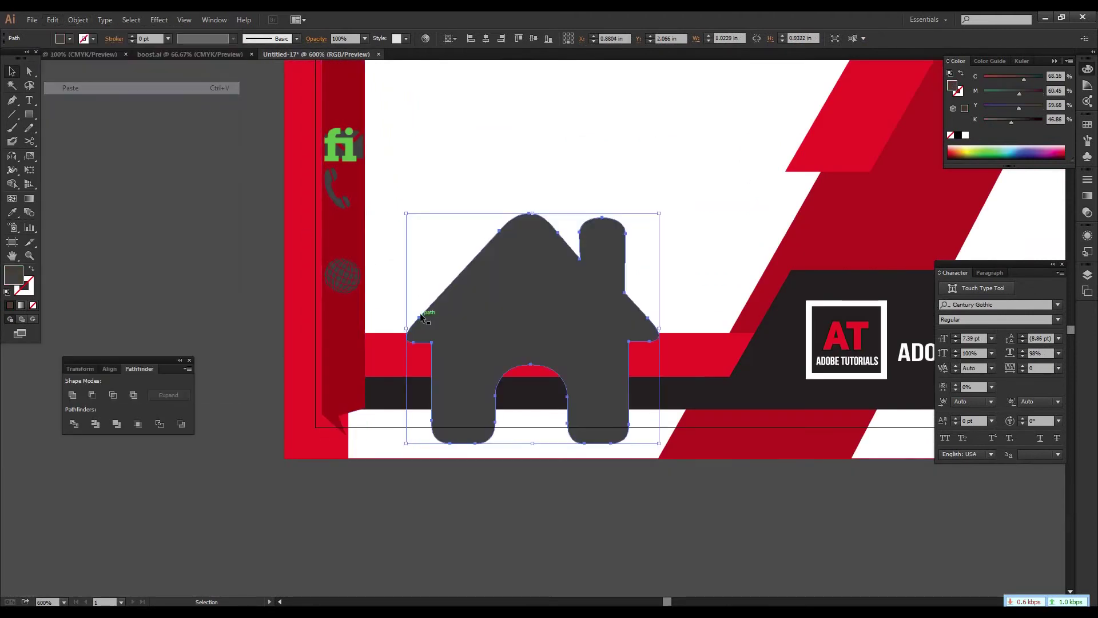
mouse_move(658, 214)
left_mouse_down()
mouse_move(552, 312)
mouse_move(365, 373)
left_mouse_up()
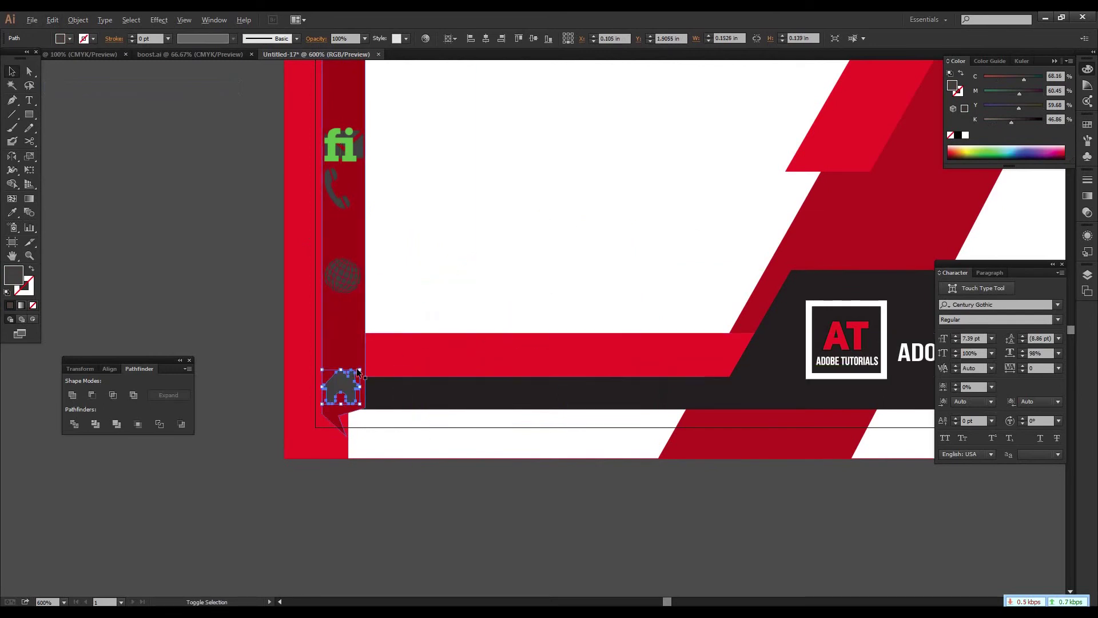
left_click_drag(362, 372, 356, 375)
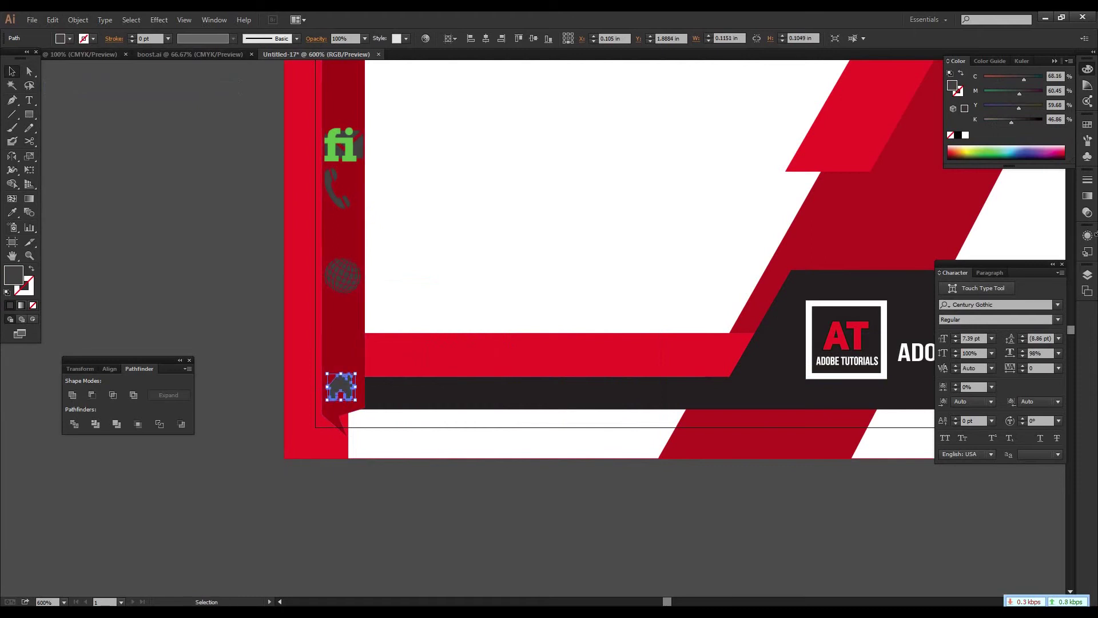
left_click(966, 139)
left_click(452, 530)
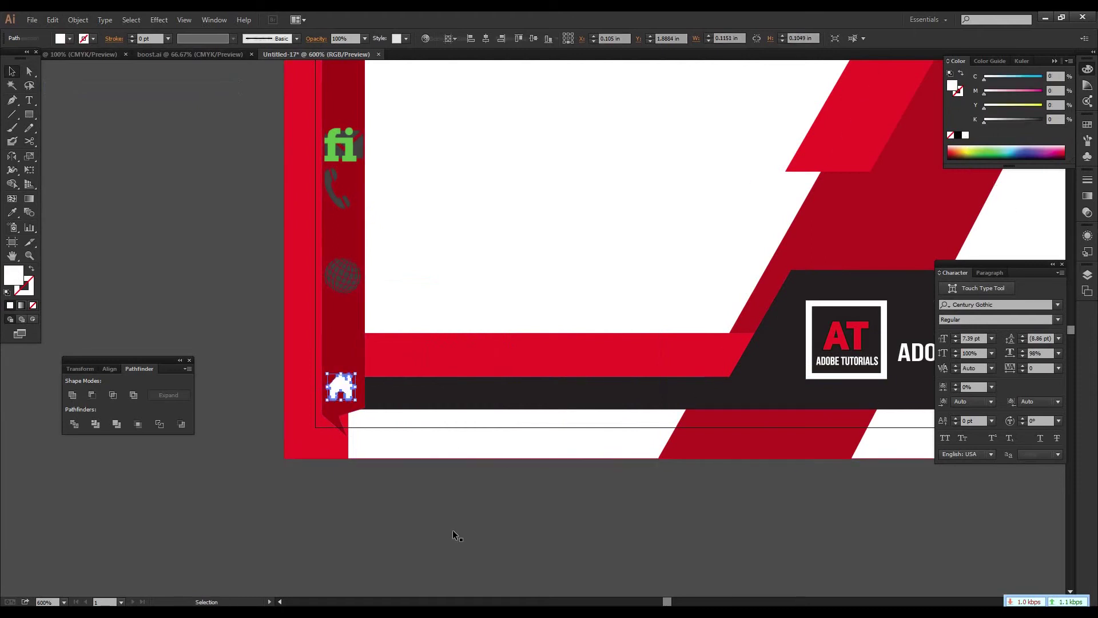
key("ctrl+plus")
scroll(458, 421, "down", 1)
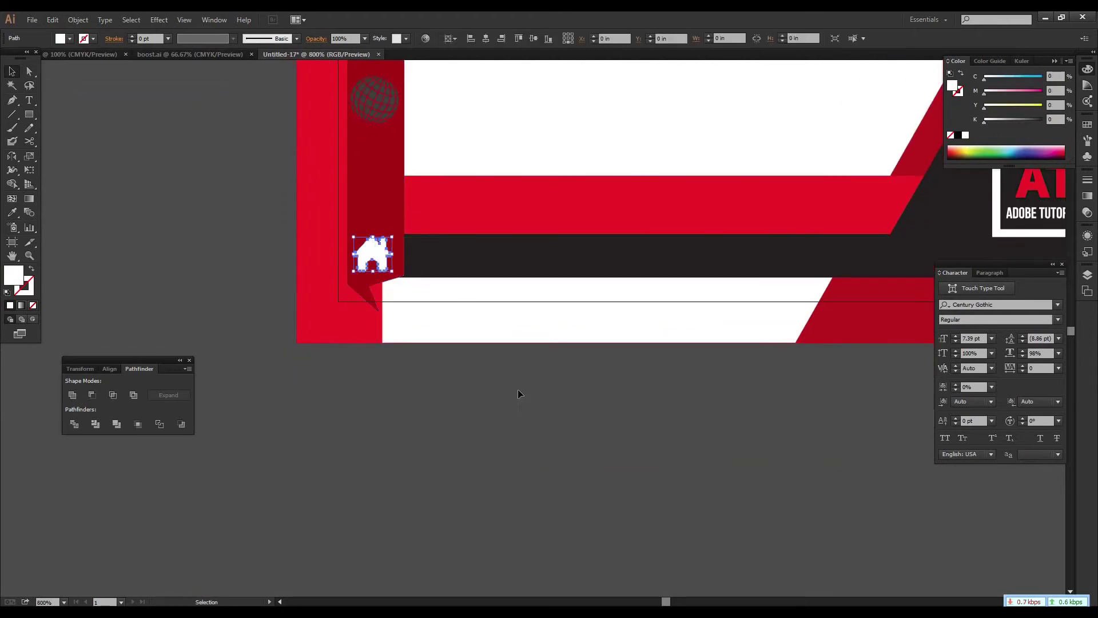
left_click_drag(453, 319, 380, 402)
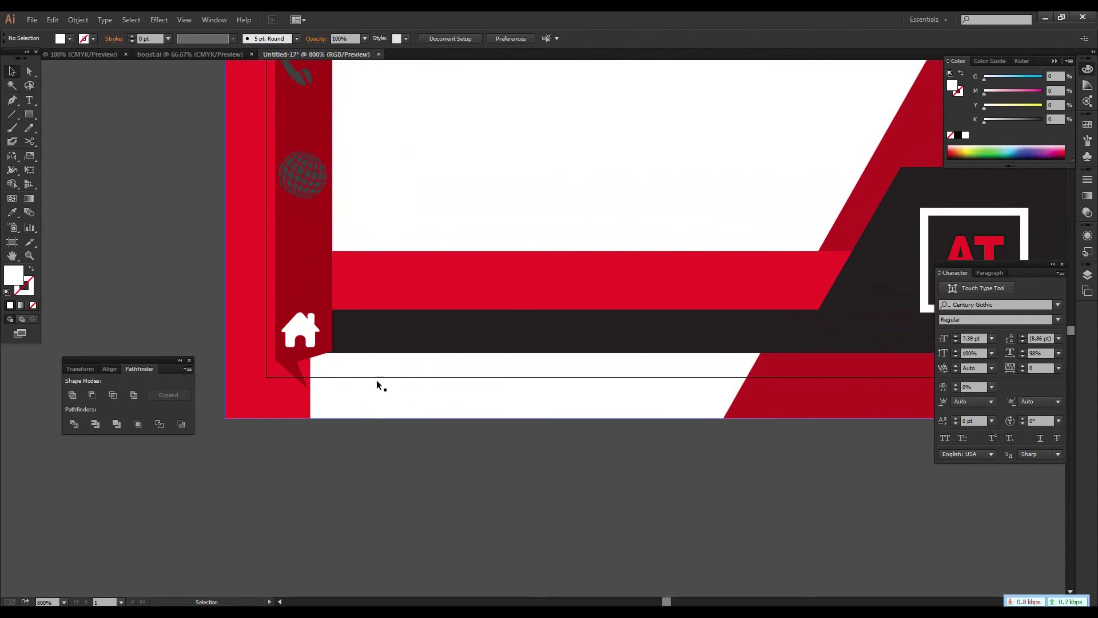
- Group the fi, phone and globe icons together, leaving the ribbon out
mouse_move(303, 186)
left_mouse_down()
mouse_move(293, 295)
mouse_move(303, 290)
left_mouse_up()
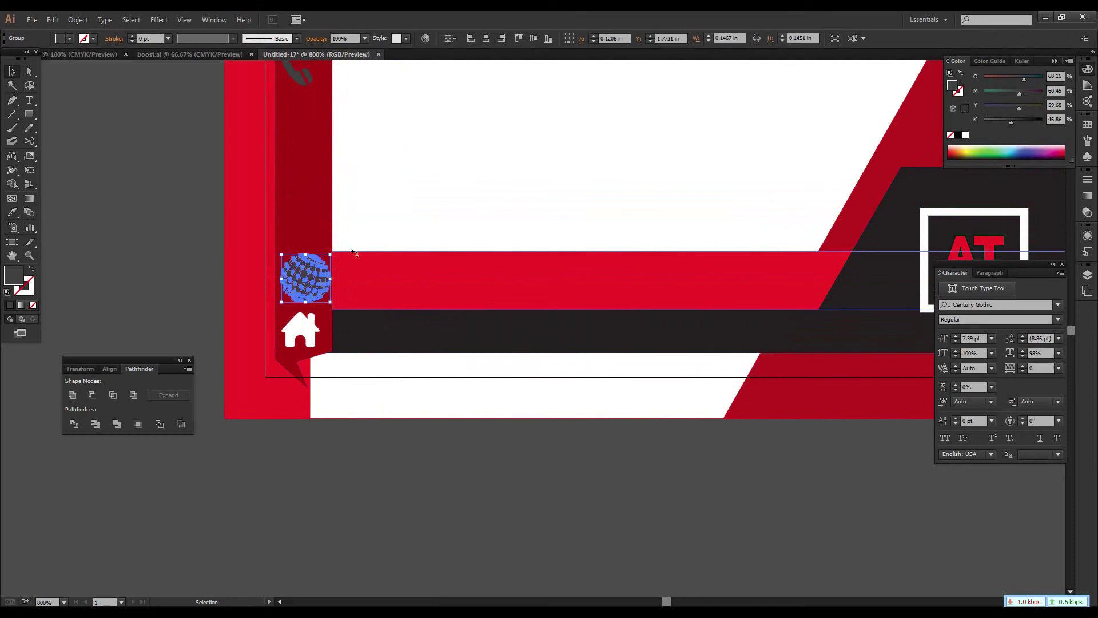
left_click_drag(353, 252, 350, 393)
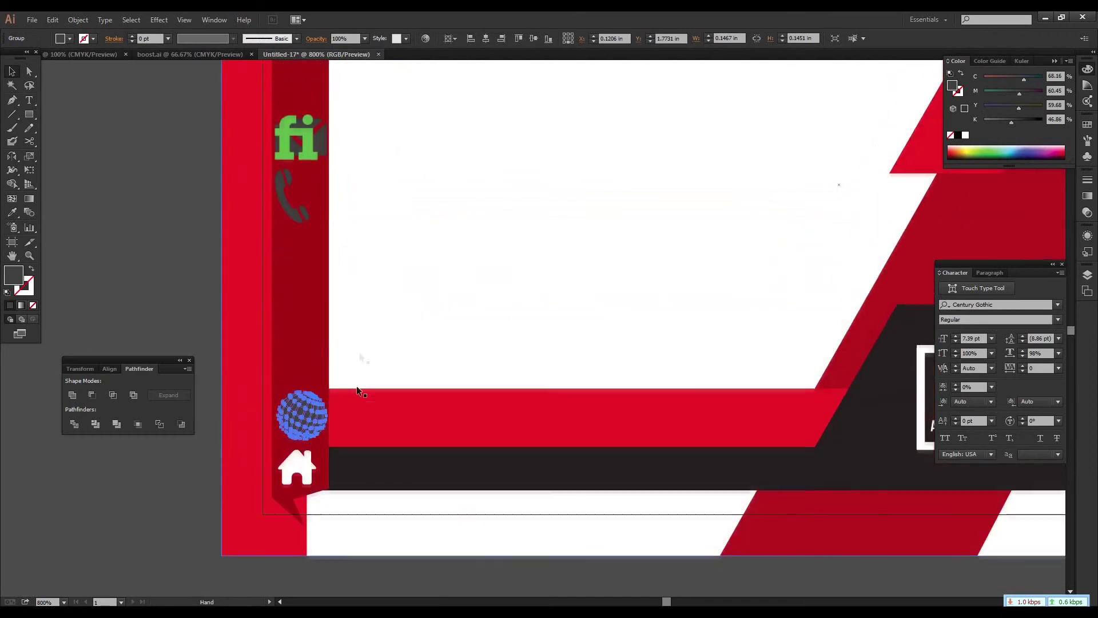
left_click(302, 227, "shift")
left_click(322, 140, "shift")
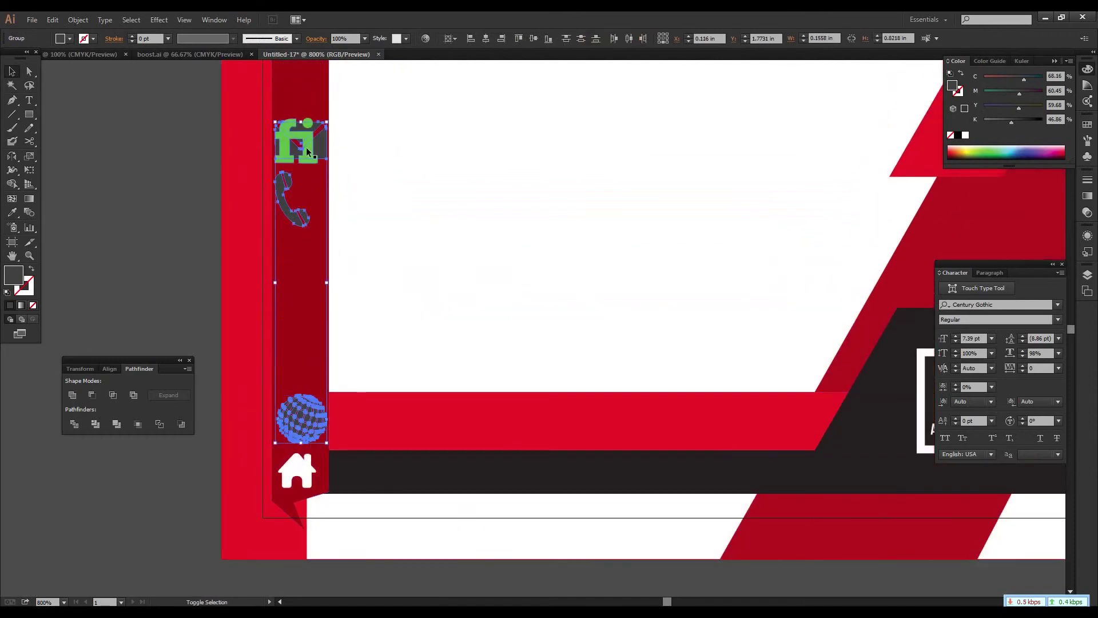
left_click(329, 119, "shift")
left_click(325, 112, "shift")
key("ctrl+g")
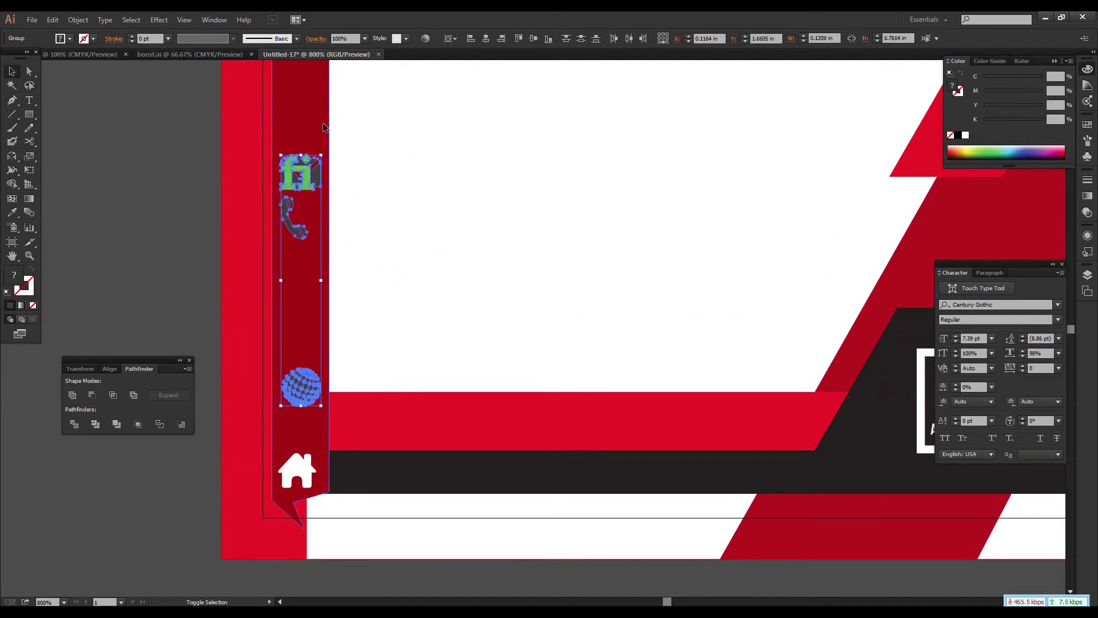
left_click(393, 364)
- Move the globe icon down just above the house icon and make it white
left_click_drag(307, 389, 307, 418)
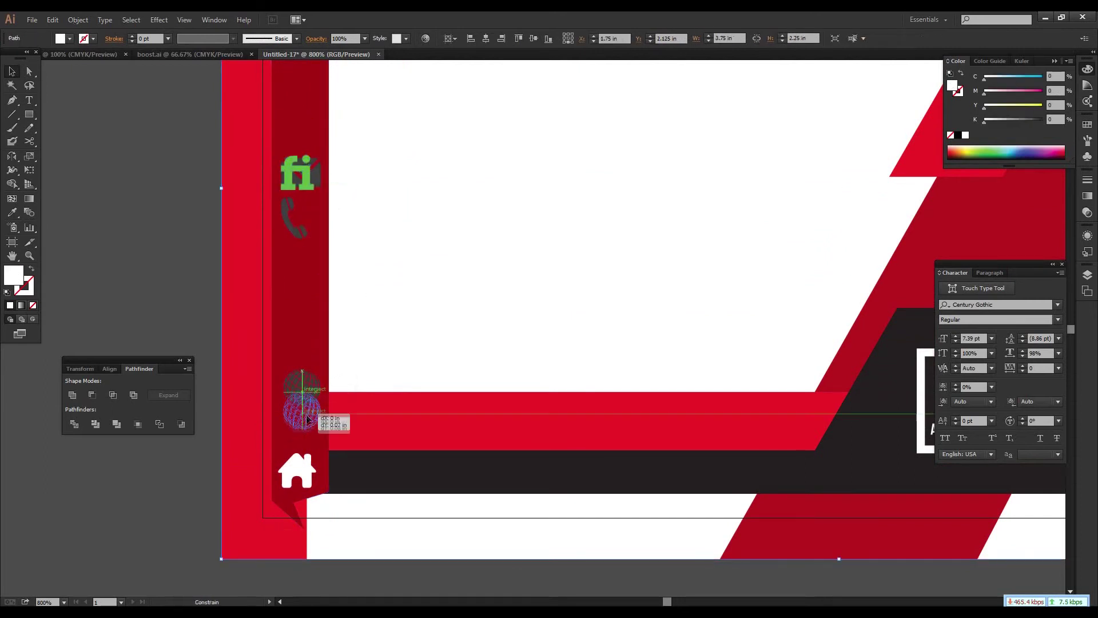
left_click(966, 135)
left_click(219, 235)
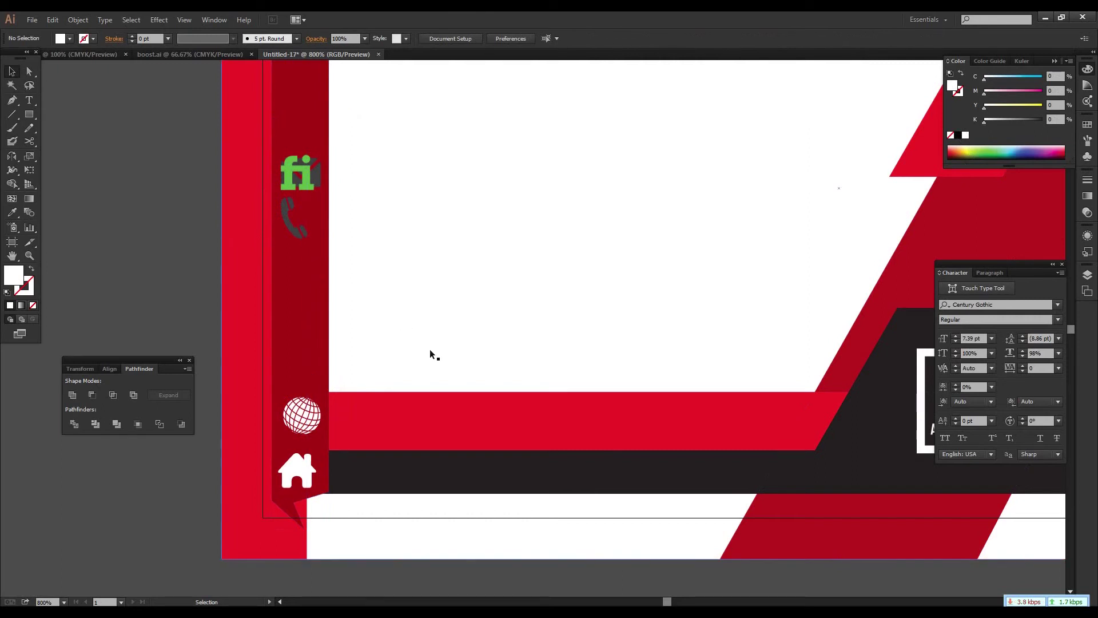
scroll(465, 396, "down", 2)
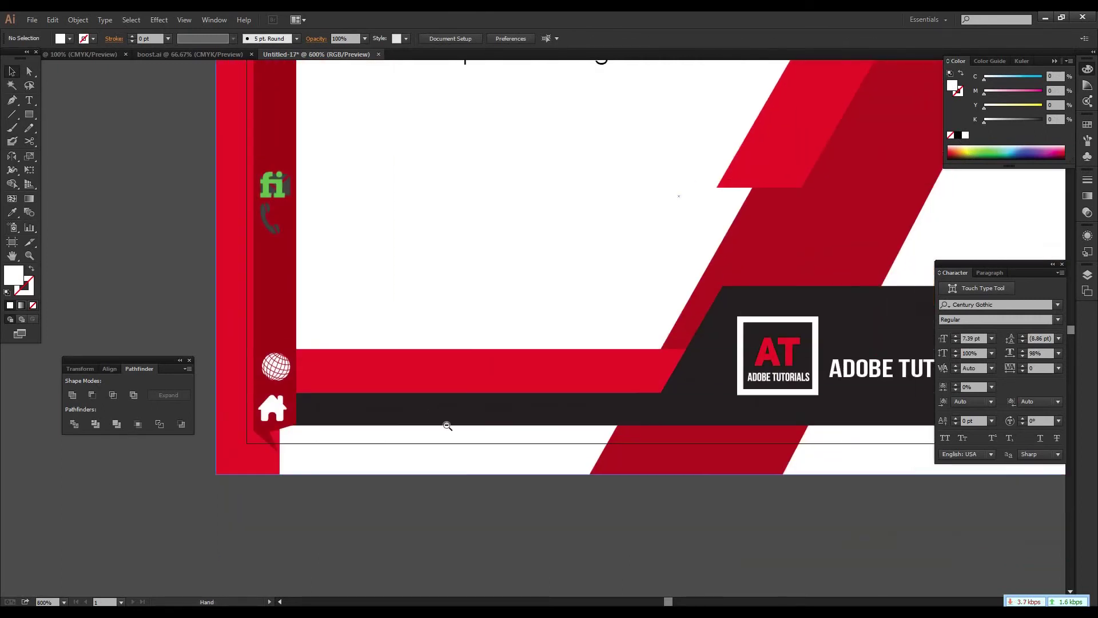
- Rearrange the fi, envelope and phone icons into order down the ribbon
scroll(333, 401, "up", 2)
scroll(321, 378, "up", 1)
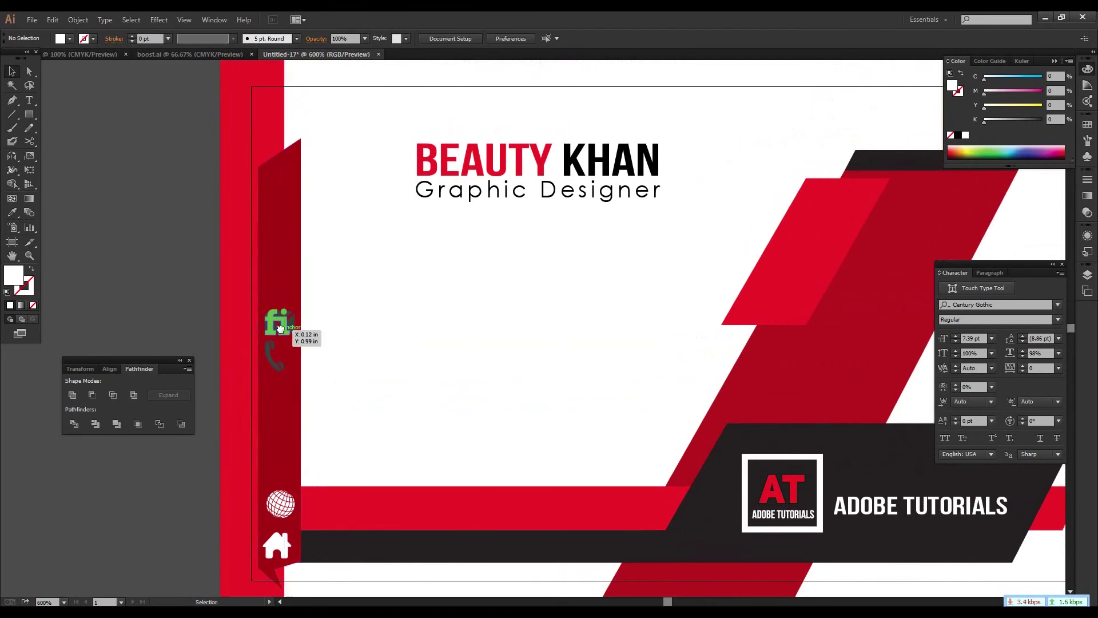
left_click_drag(281, 323, 281, 262)
left_click_drag(278, 369, 278, 457)
left_click_drag(285, 332, 286, 415)
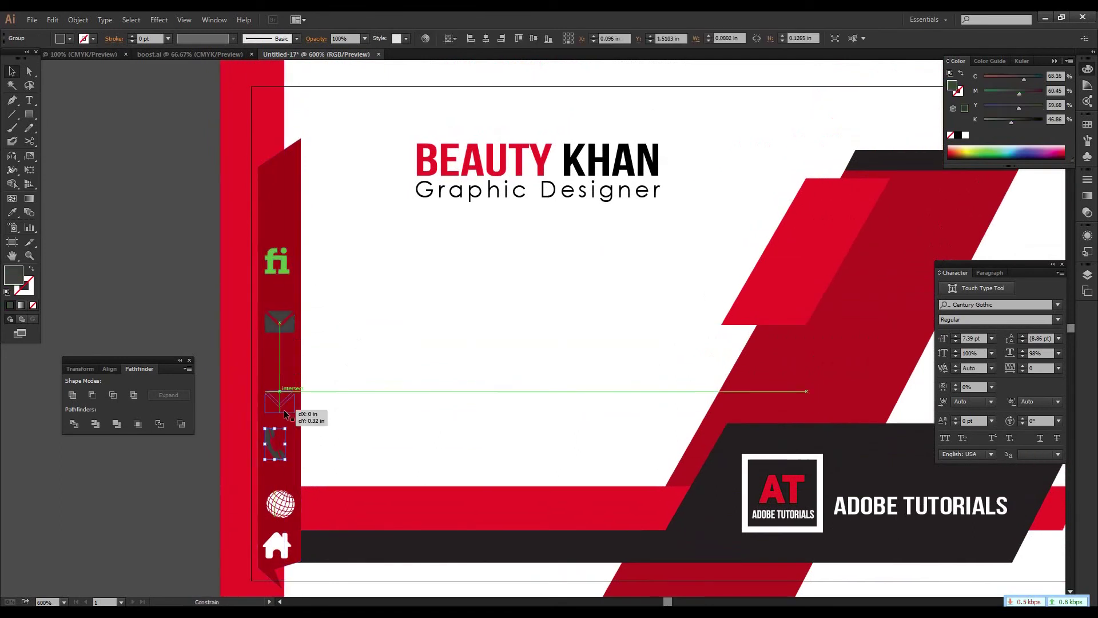
left_click_drag(277, 262, 278, 365)
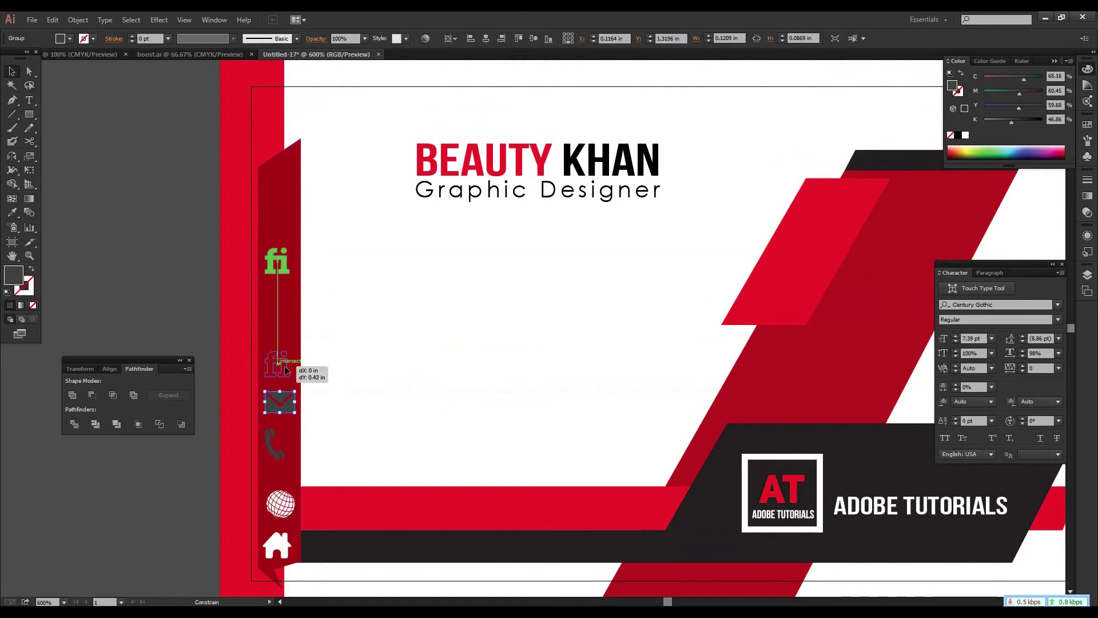
left_click(297, 406, "shift")
left_click(274, 448, "shift")
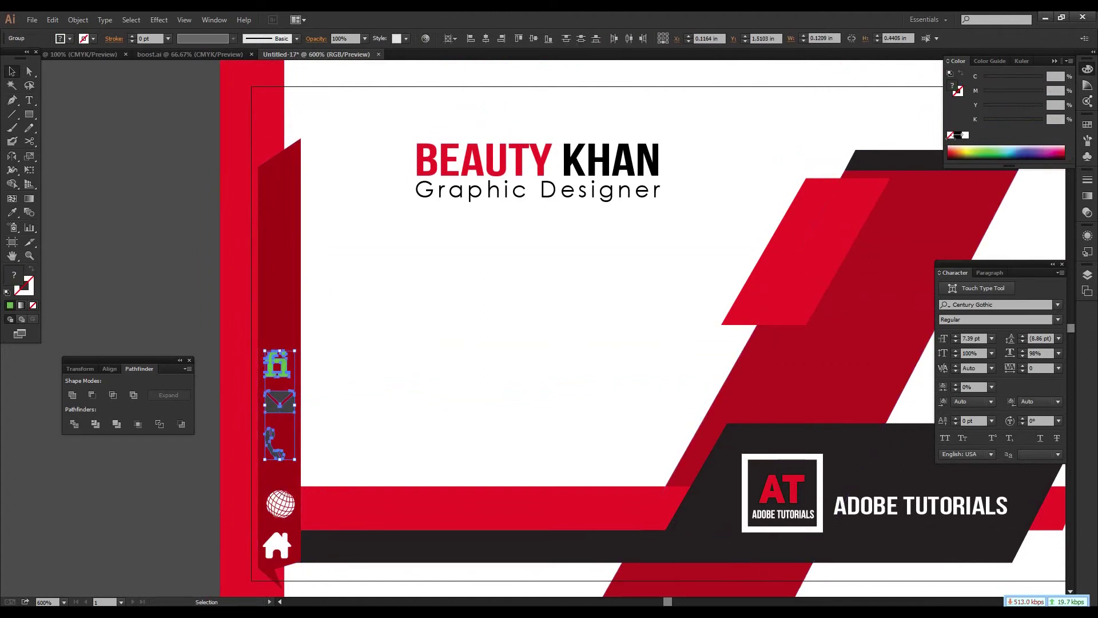
- Distribute the five icons evenly with Vertical Distribute Center, aligned to the selection
left_click(466, 326)
left_click(565, 382, "ctrl+alt")
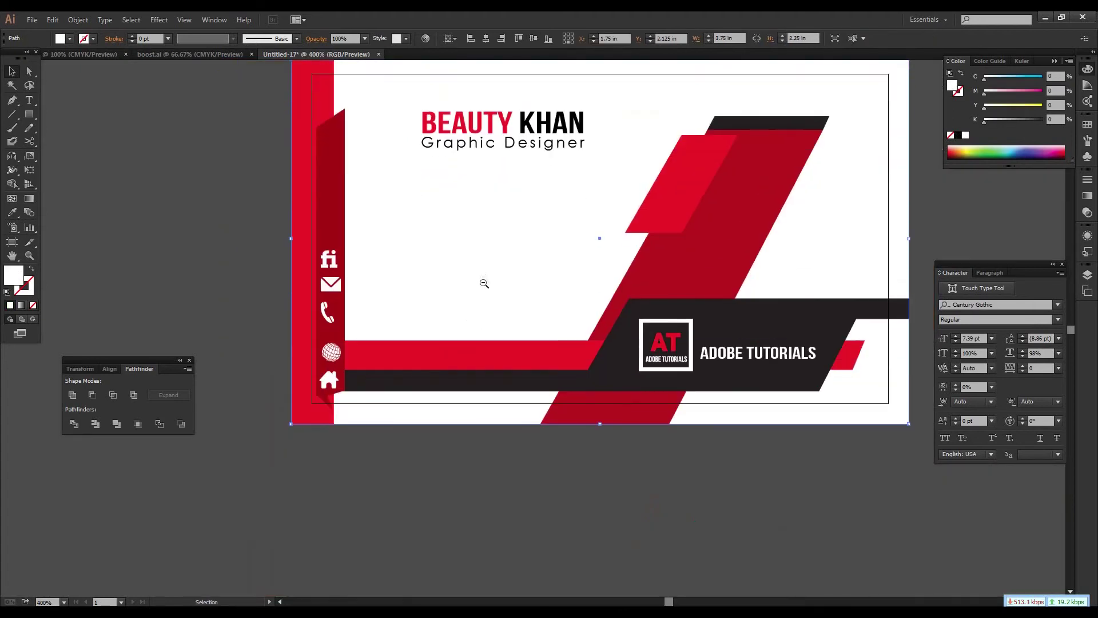
left_click(483, 262, "ctrl")
left_click(333, 286)
left_click(331, 375, "shift")
left_click(335, 426, "shift")
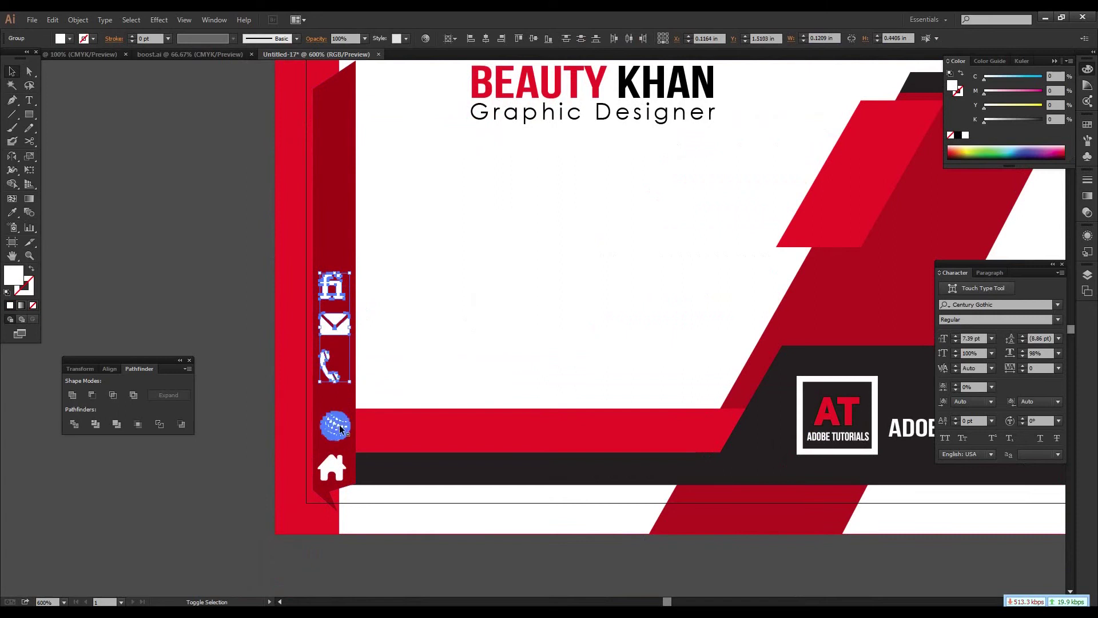
left_click(334, 460, "shift")
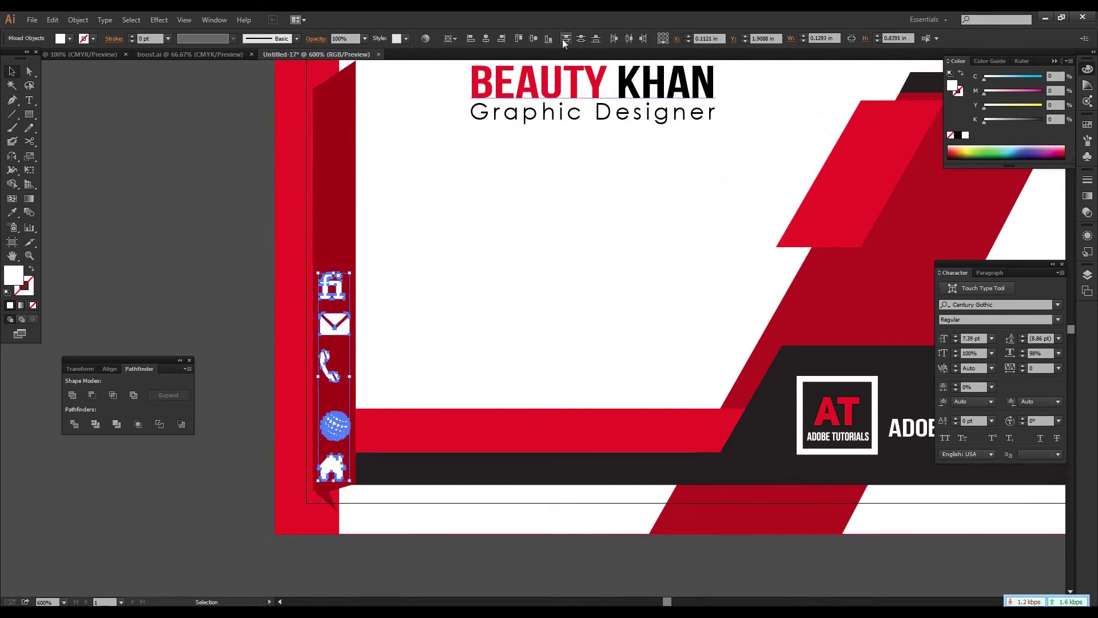
left_click(582, 41)
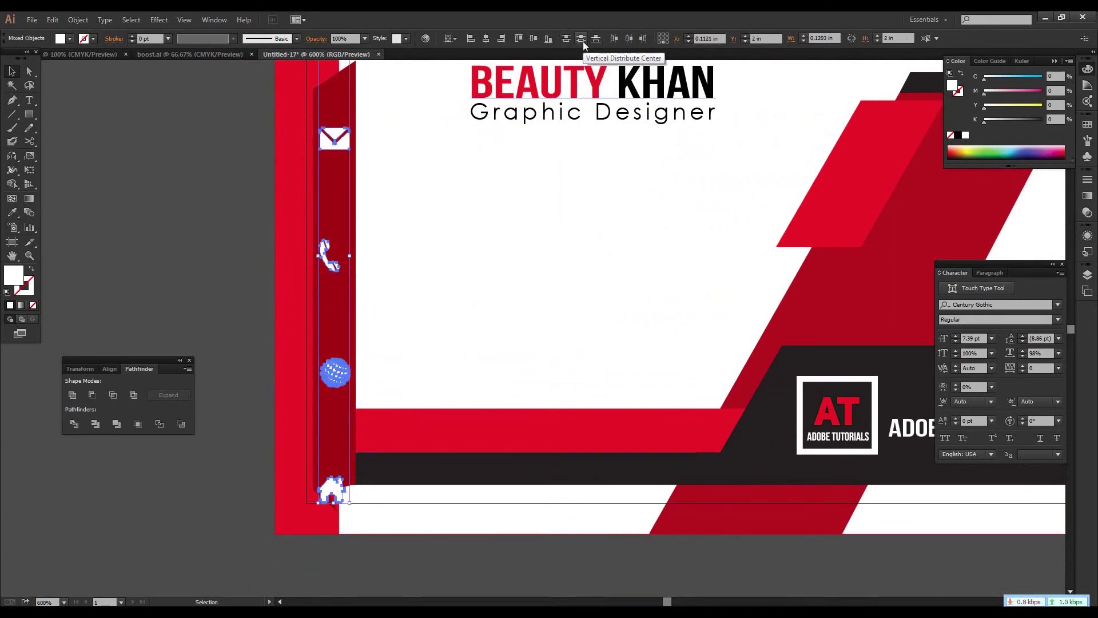
key("ctrl+z")
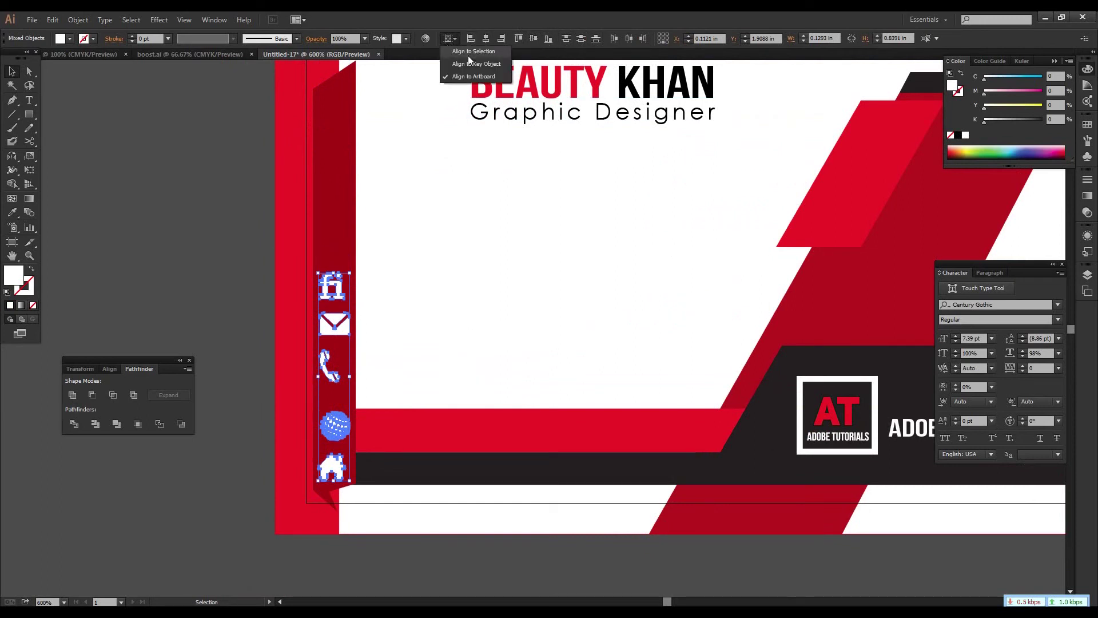
left_click(584, 37)
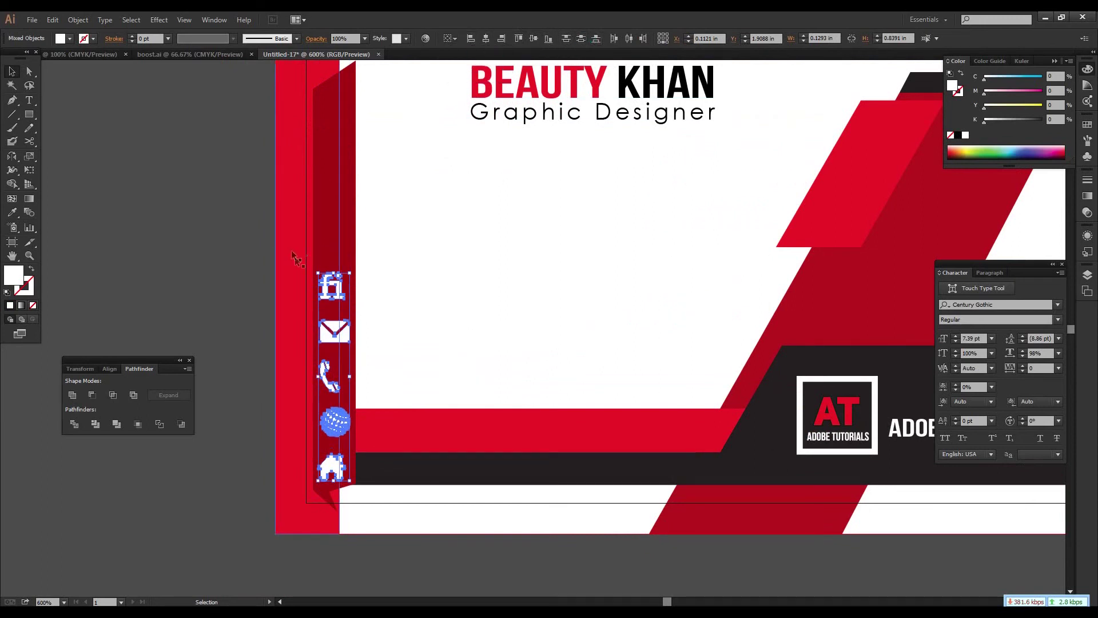
left_click(255, 221)
left_click_drag(355, 264, 326, 239)
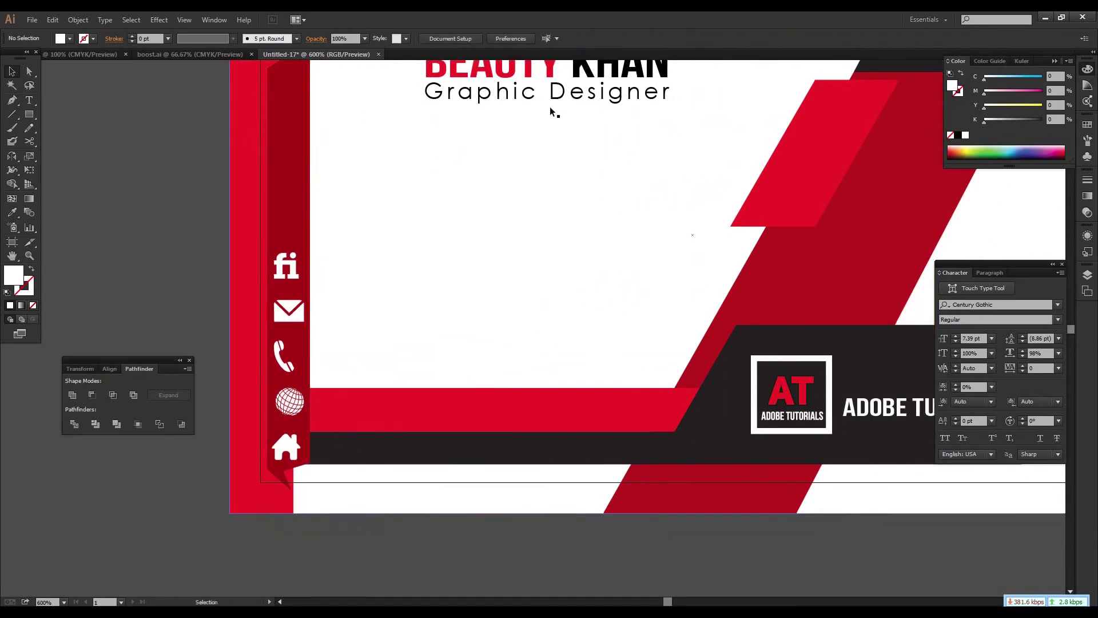
- Copy the Graphic Designer text beside the icons and retype it as Fiverr, email and phone lines, tracking 0, wider leading
left_click_drag(491, 96, 382, 272)
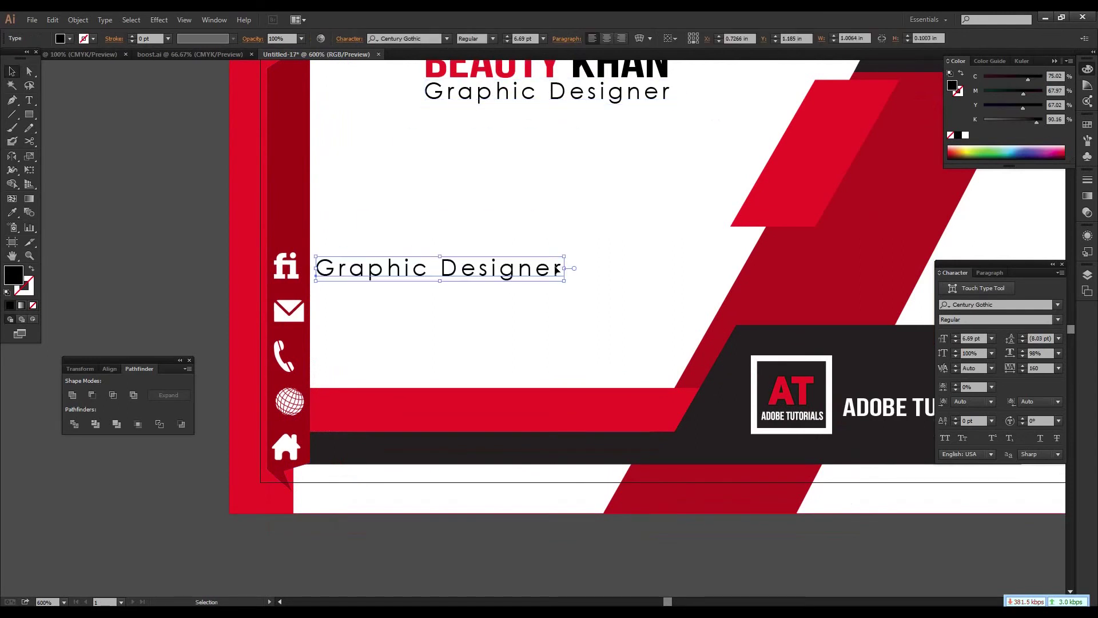
key("alt+Left")
key("alt+Left")
key("alt+Left")
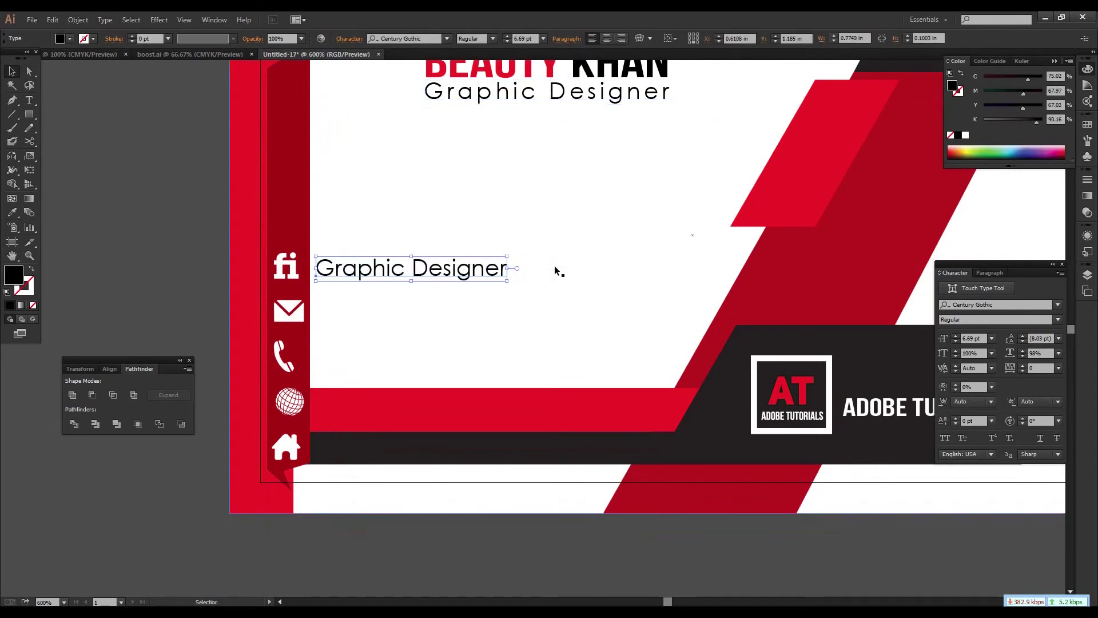
triple_click(460, 274)
type("fiverr.com/Dream")
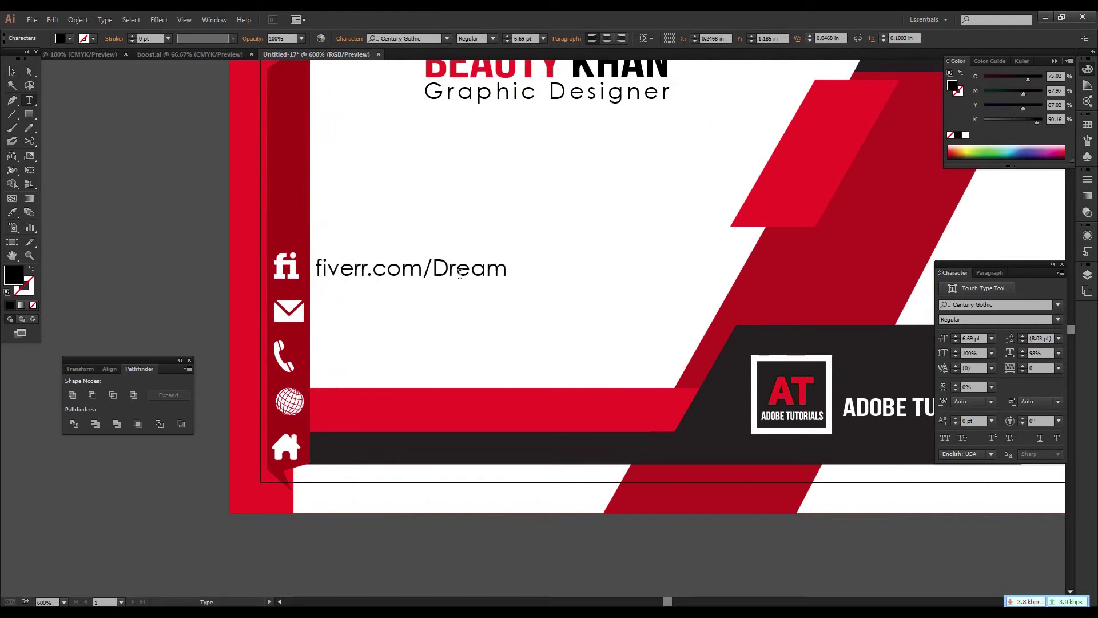
type("pro ")
type("your")
type("gmail@email.com")
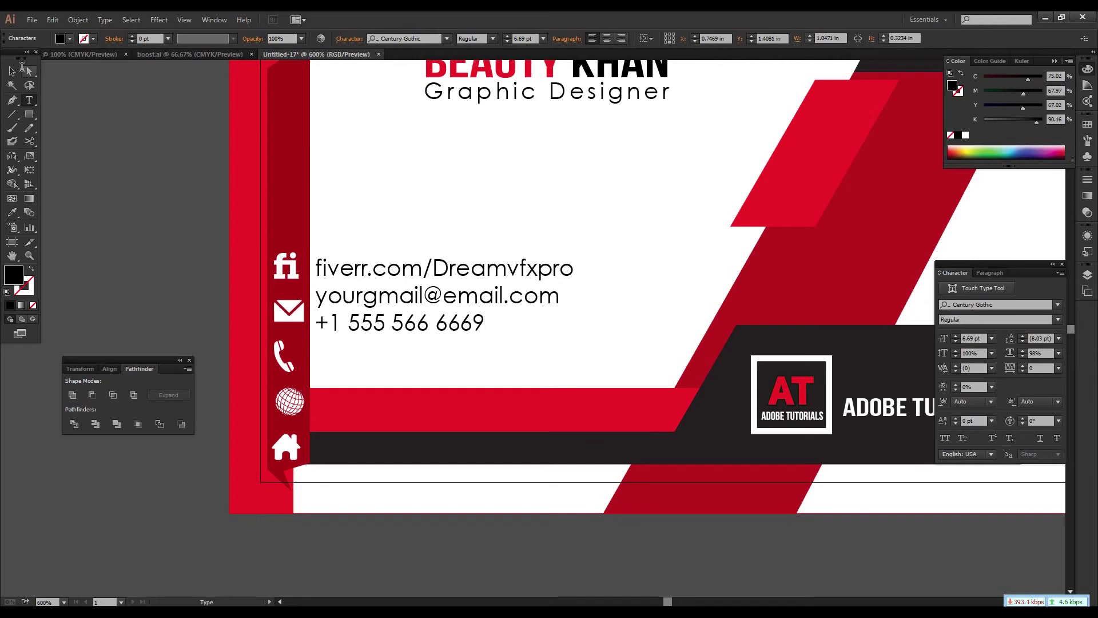
left_click(12, 71)
key("alt+Down")
key("alt+Down")
key("alt+Down")
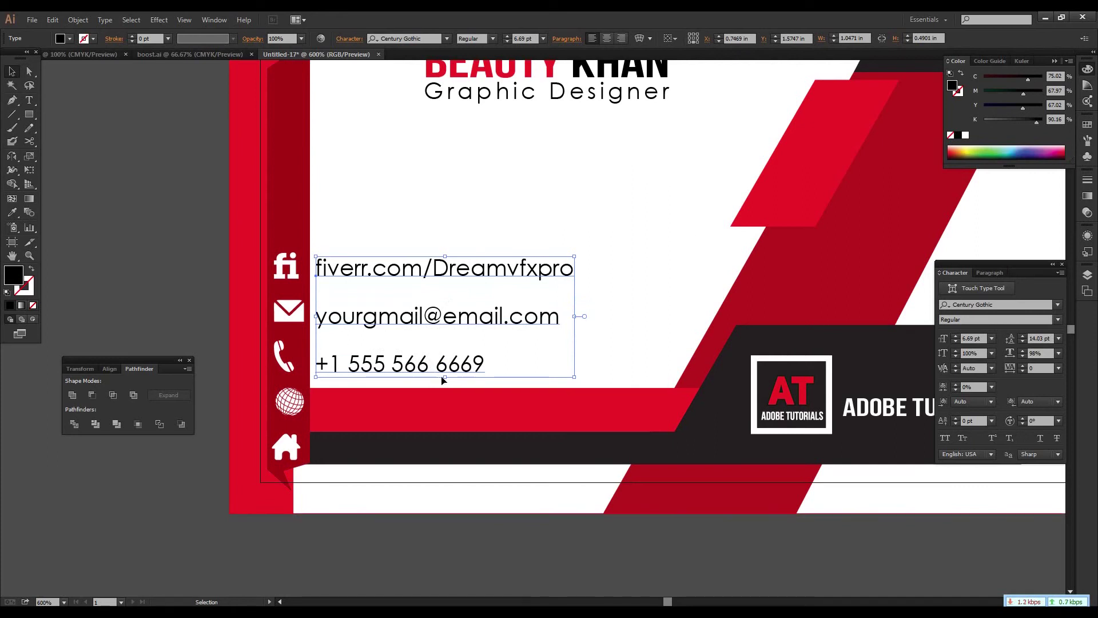
left_click_drag(445, 377, 446, 367)
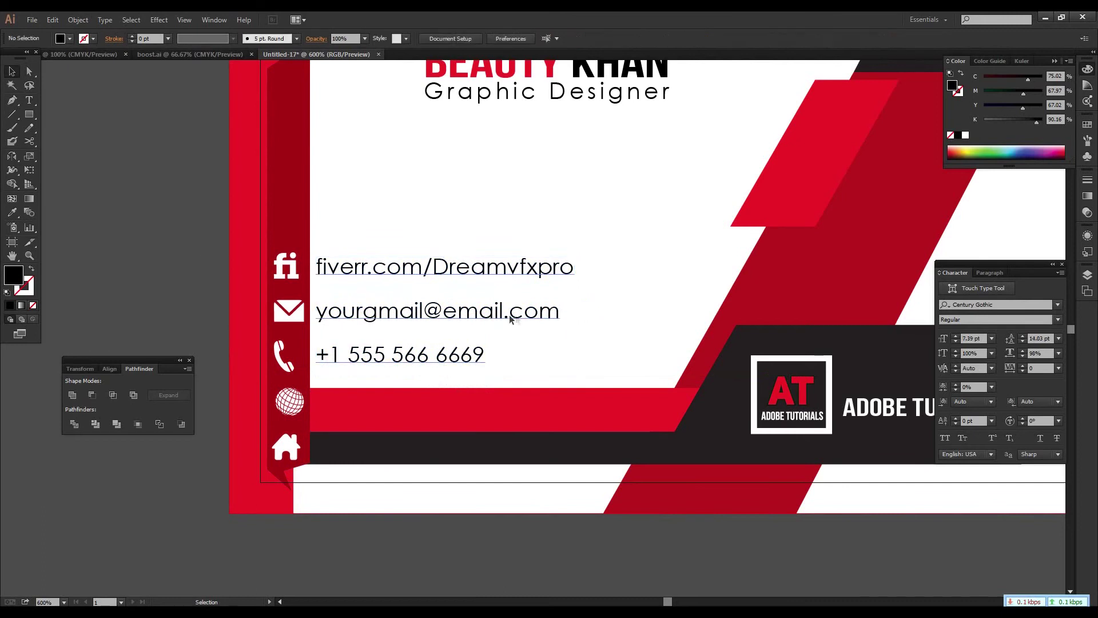
- Copy the contact text lower down, make it white and retype it as the website domain line
scroll(440, 286, "down", 3)
left_click_drag(429, 197, 429, 337)
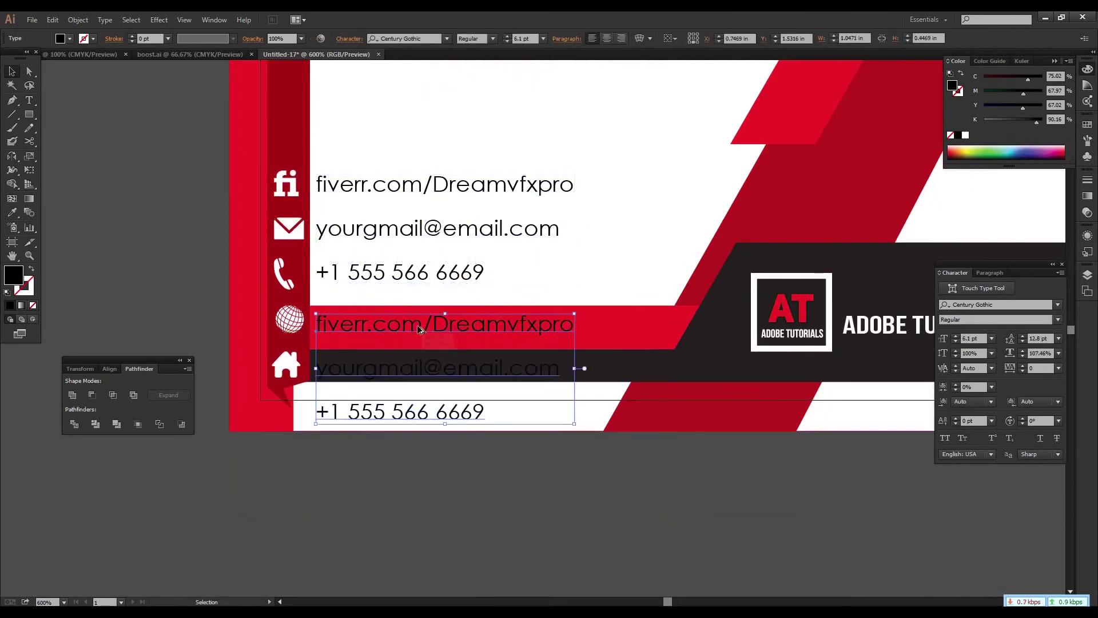
left_click(965, 135)
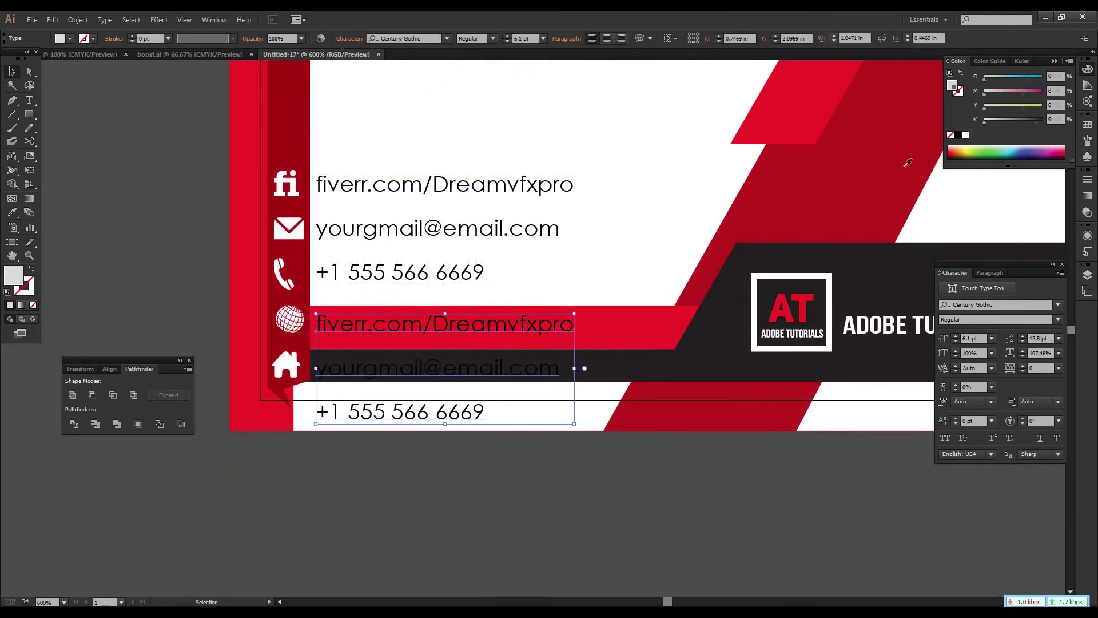
double_click(424, 327)
key("ctrl+a")
type("ww")
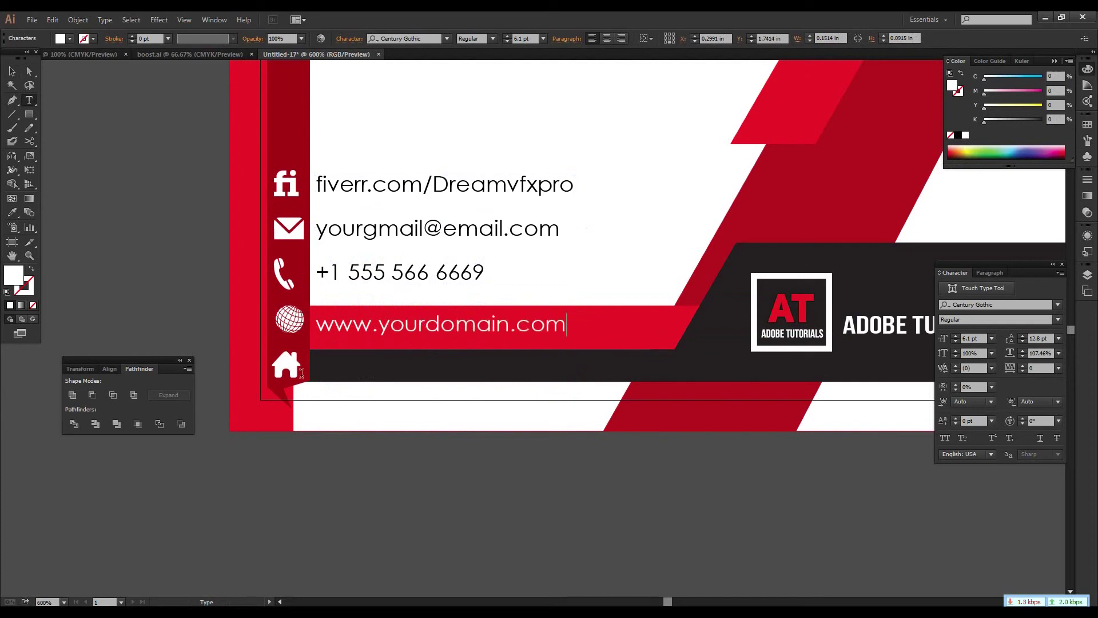
left_click(11, 71)
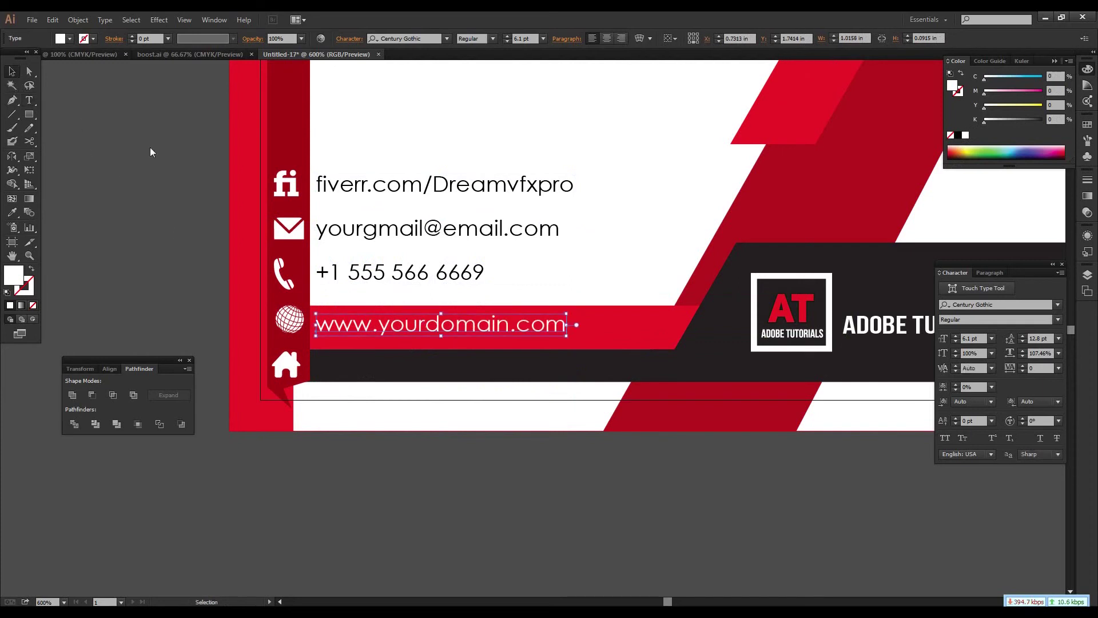
- Copy the domain line beside the house icon and retype it as 'Your Street Address Here'
left_click_drag(423, 333, 423, 375)
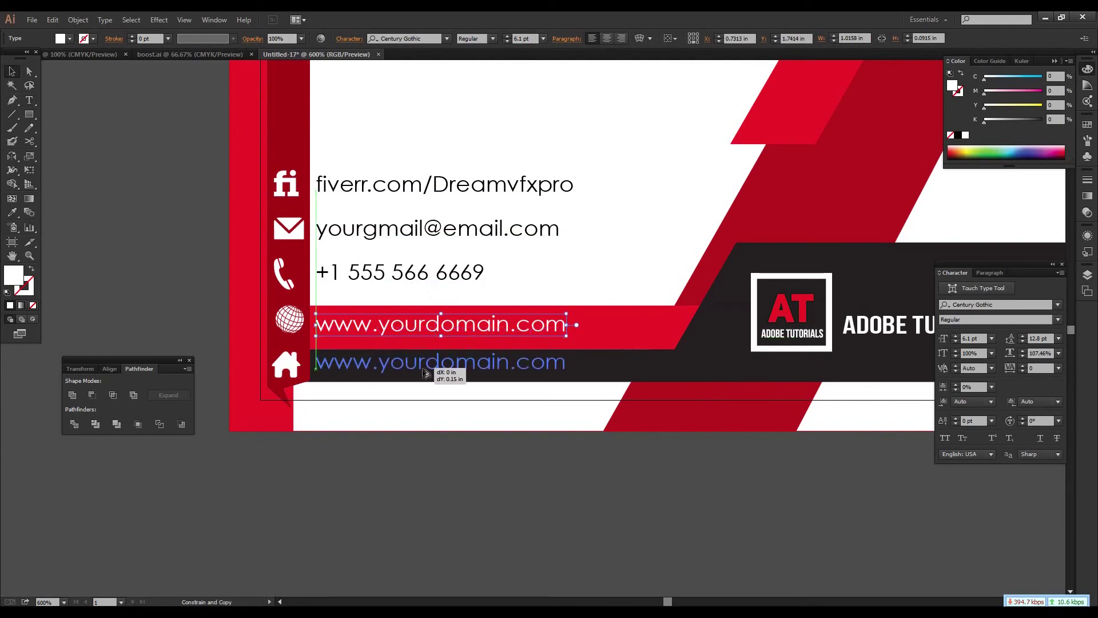
triple_click(424, 375)
type("Your Street Address Here")
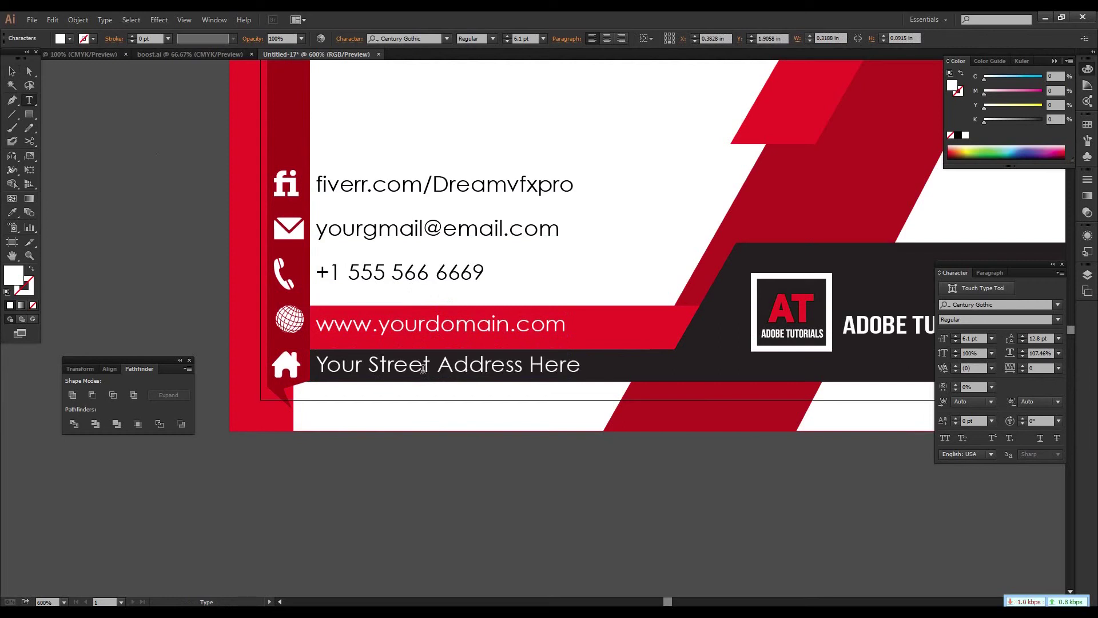
key("ctrl+minus")
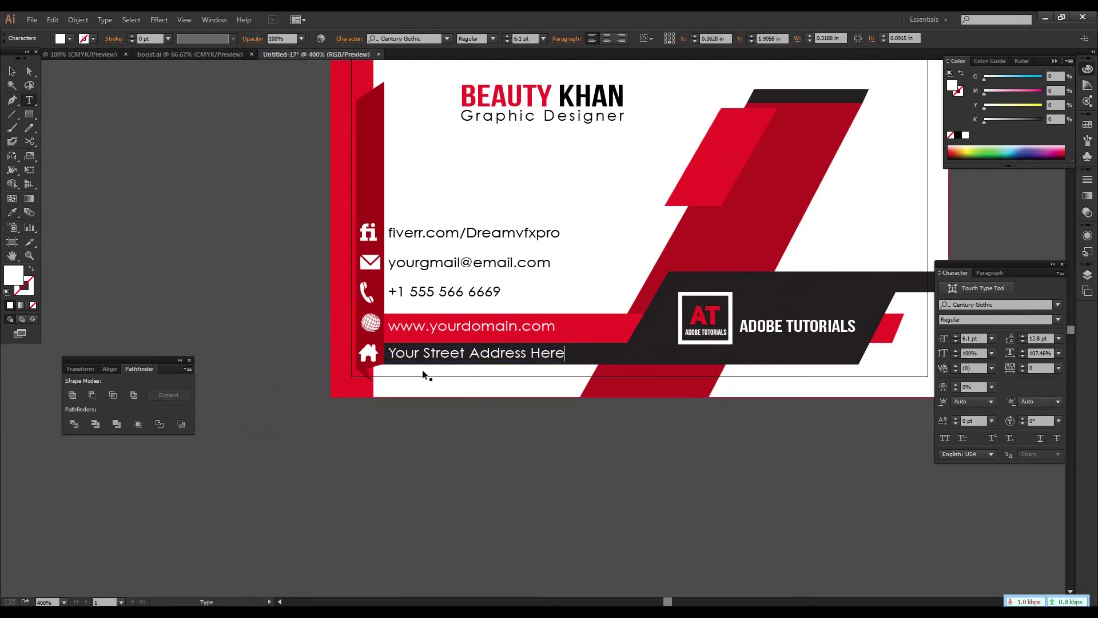
left_click(12, 71)
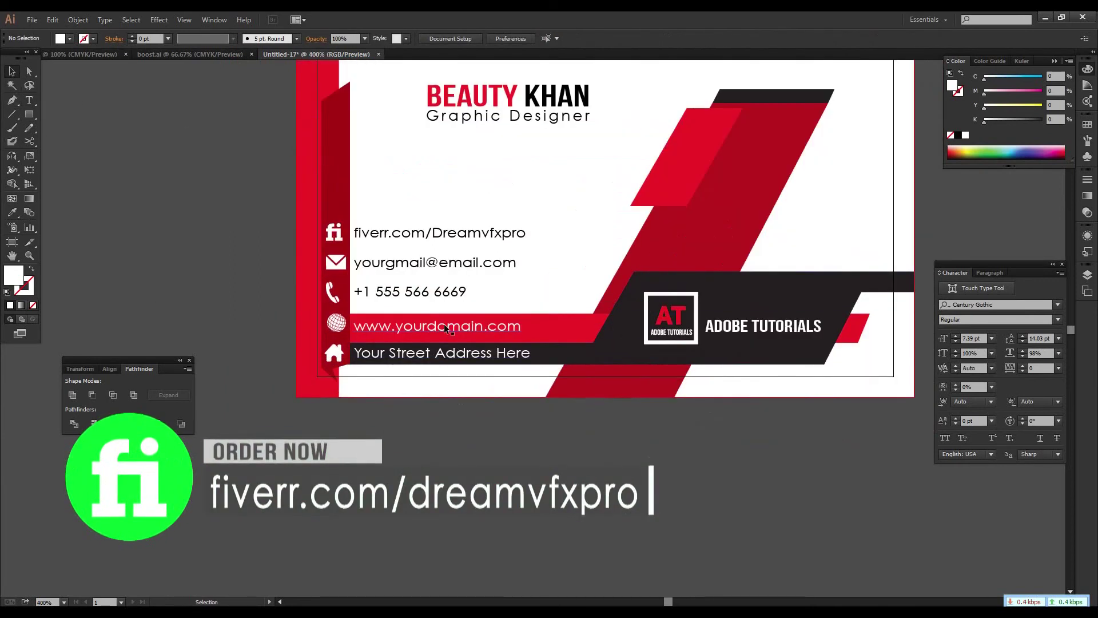
- Draw a thin rectangle under the fiverr line and give it the card's dark red colour
left_click(503, 326)
left_click(469, 353, "shift")
key("ctrl+plus")
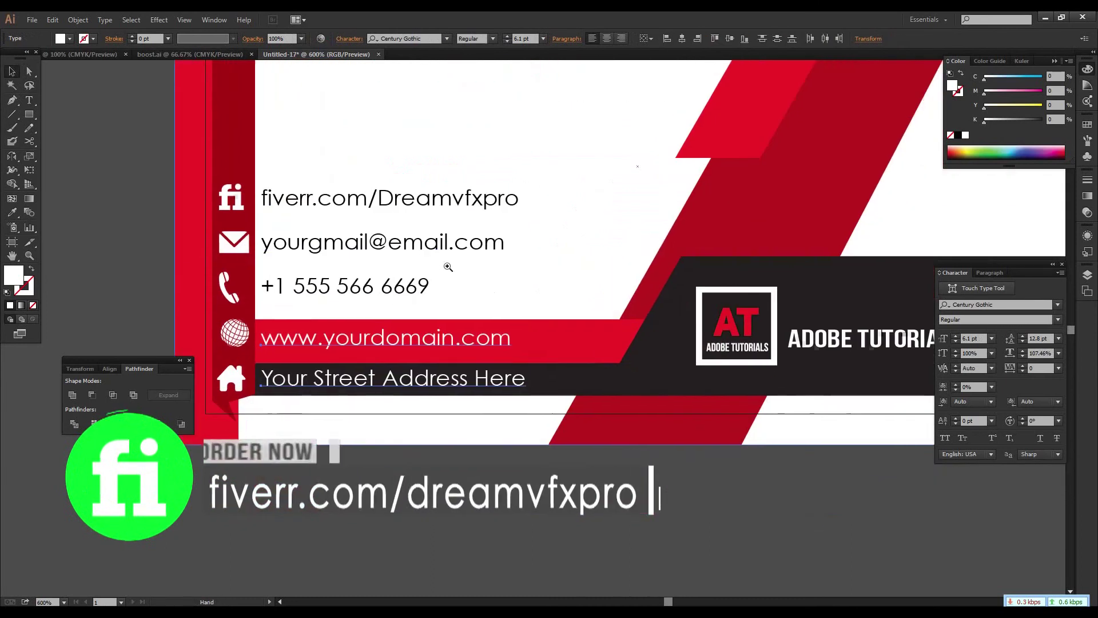
left_click(29, 100)
left_click_drag(274, 219, 522, 219)
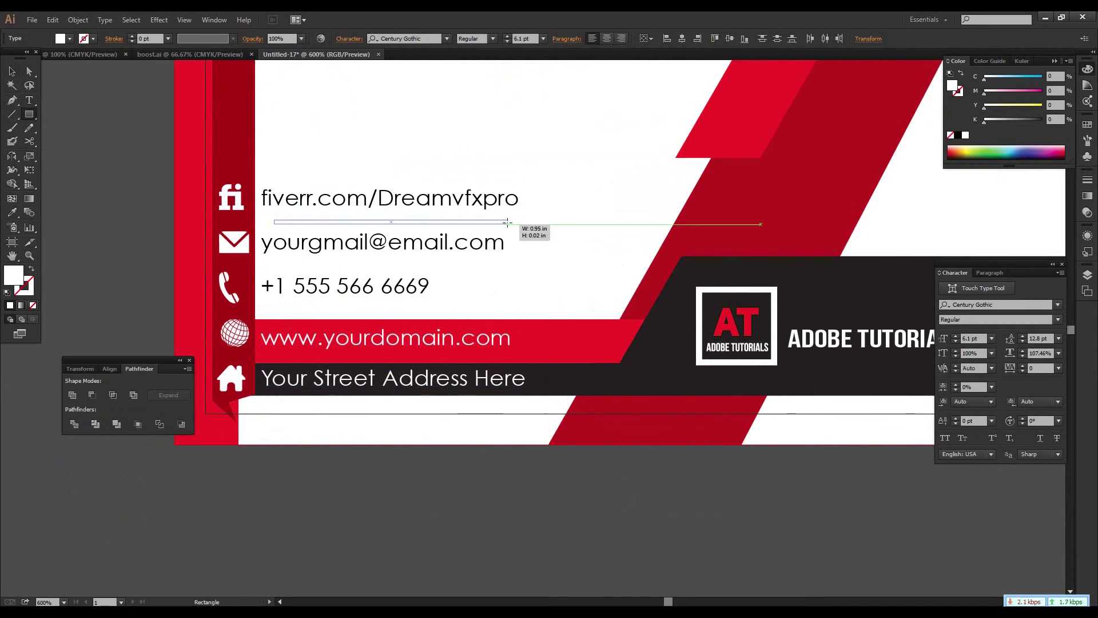
left_click_drag(522, 219, 505, 220)
left_click(11, 212)
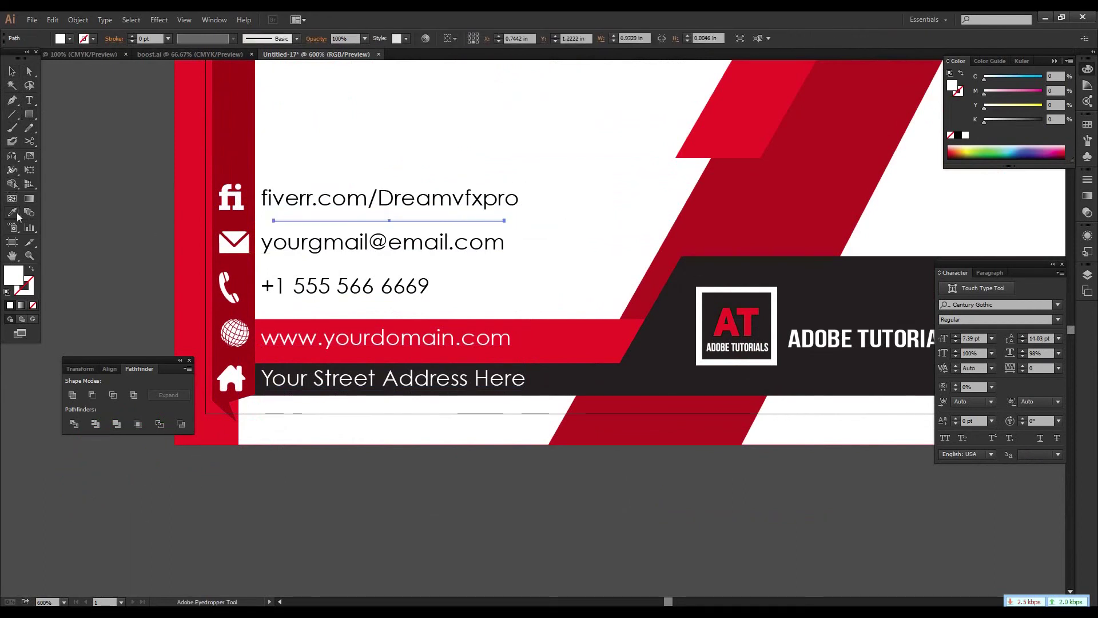
left_click(226, 149)
- Duplicate the red divider below the email line and view the whole card
key("v")
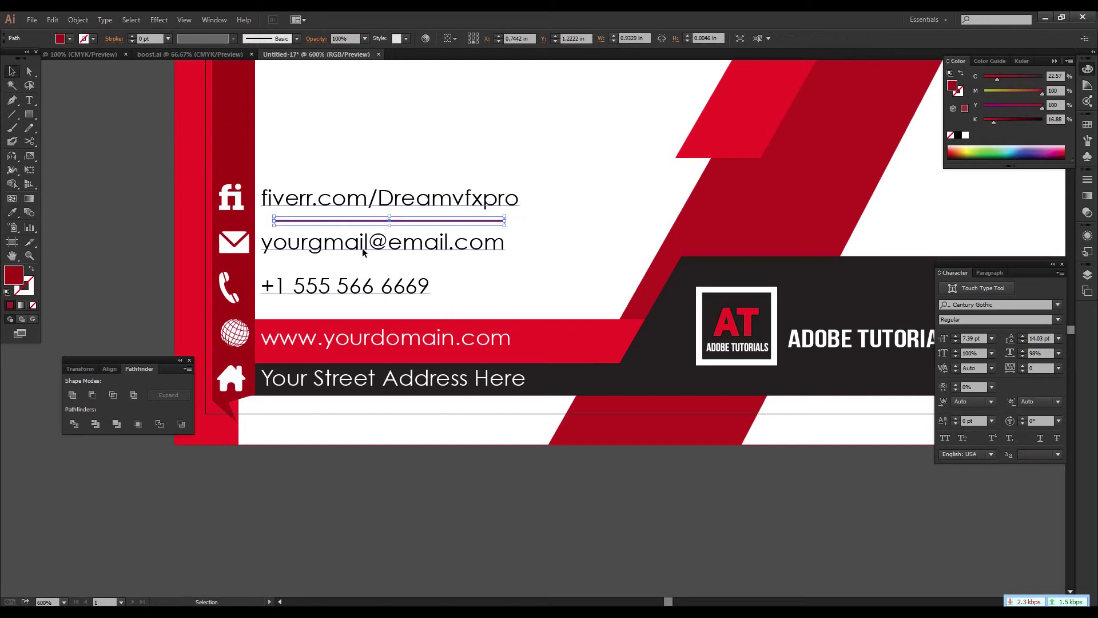
left_click_drag(367, 220, 365, 266)
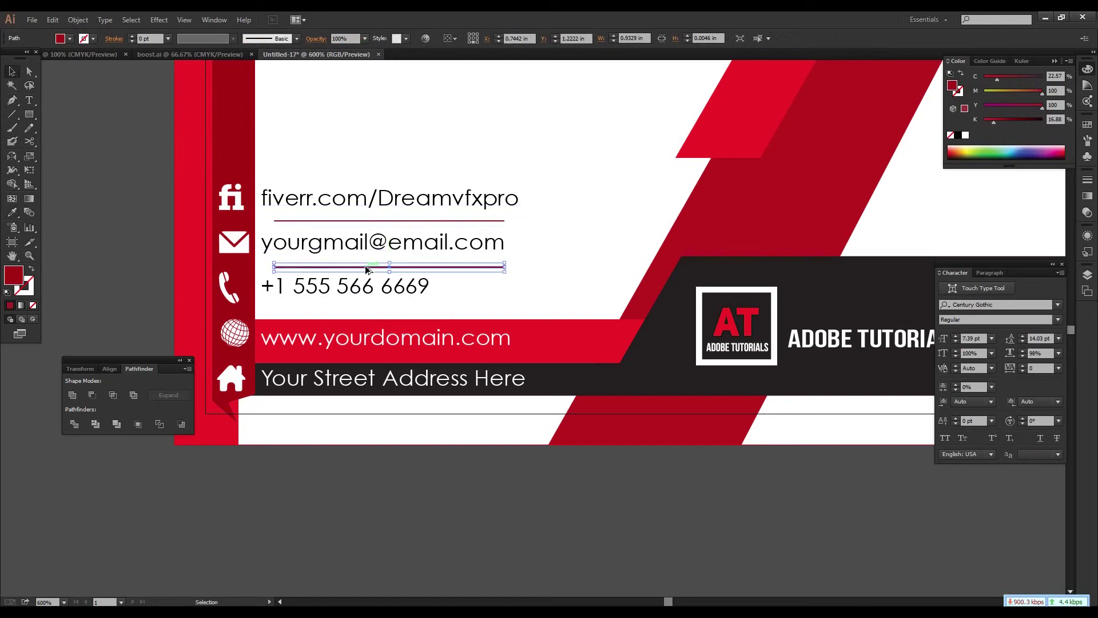
left_click(427, 437)
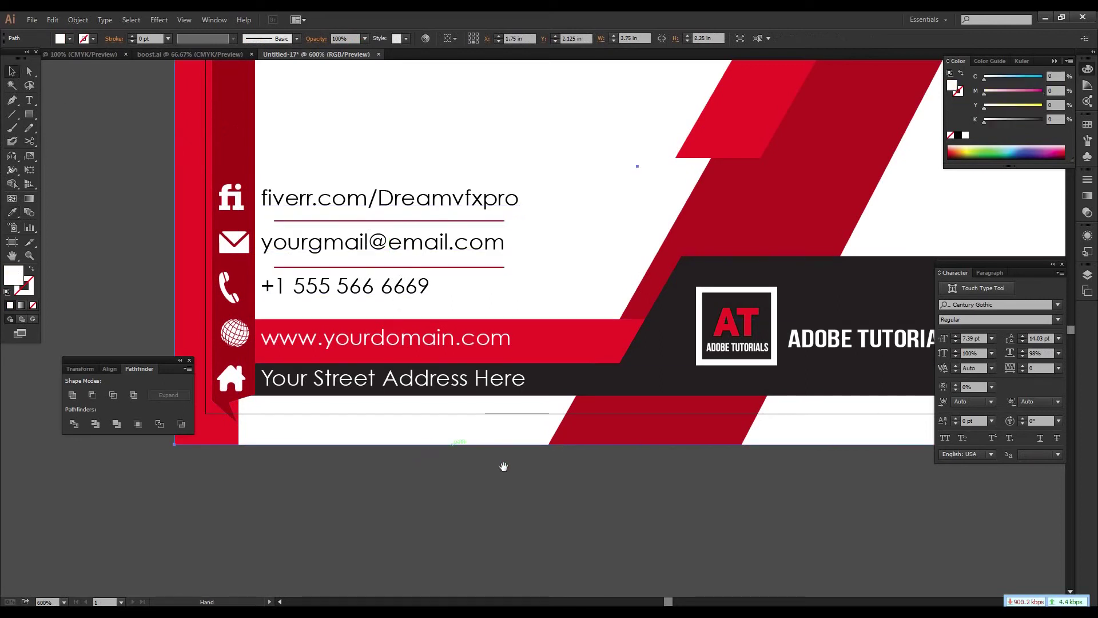
key("ctrl+minus")
key("ctrl+minus")
left_click_drag(618, 451, 555, 482)
left_click(558, 487)
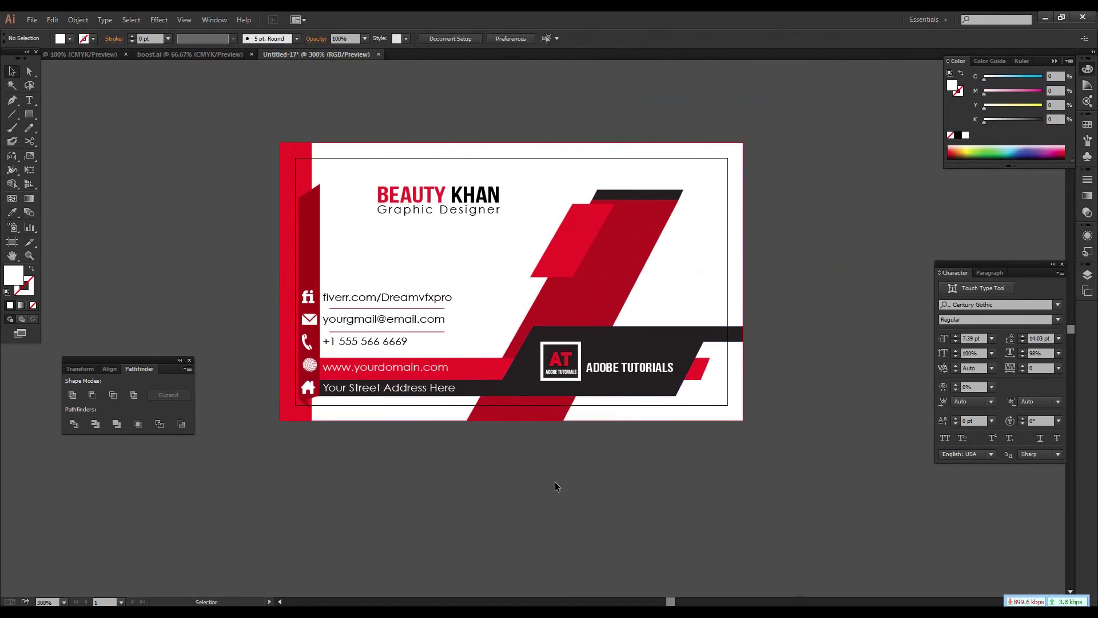
- Scale up the name and job-title heading slightly by its corner handle
left_click_drag(565, 474, 526, 463)
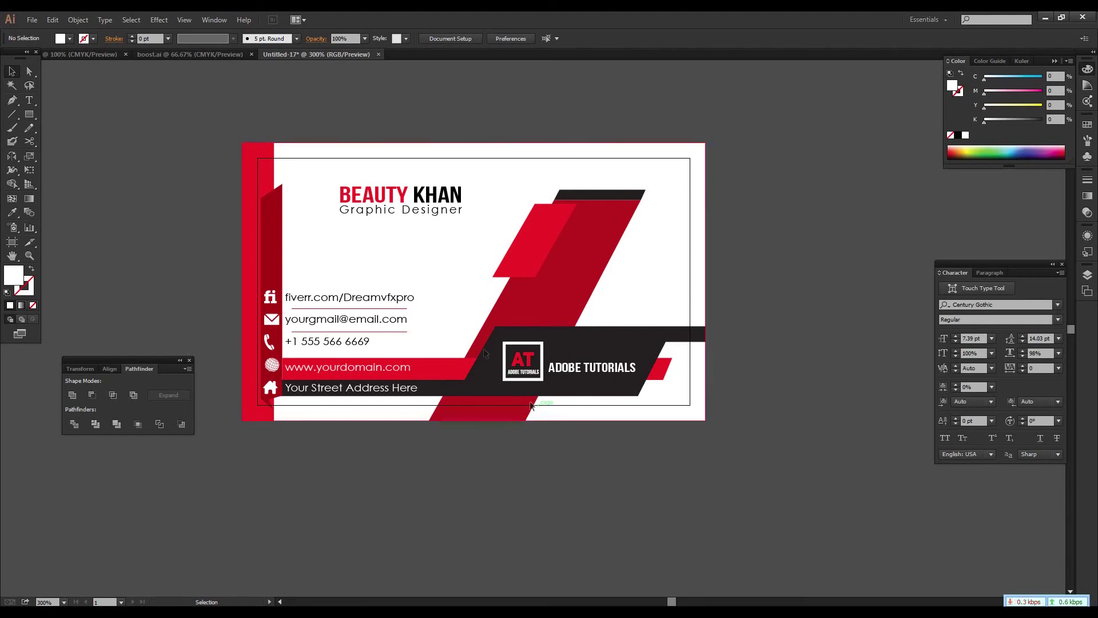
left_click(455, 210)
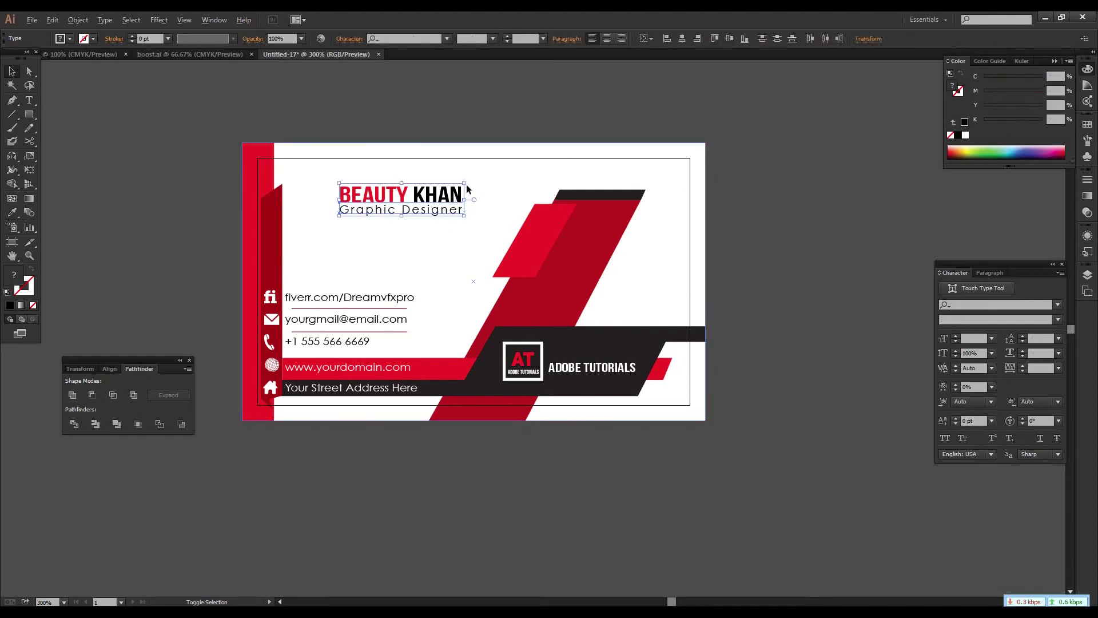
left_click_drag(464, 185, 483, 182)
left_click(789, 289)
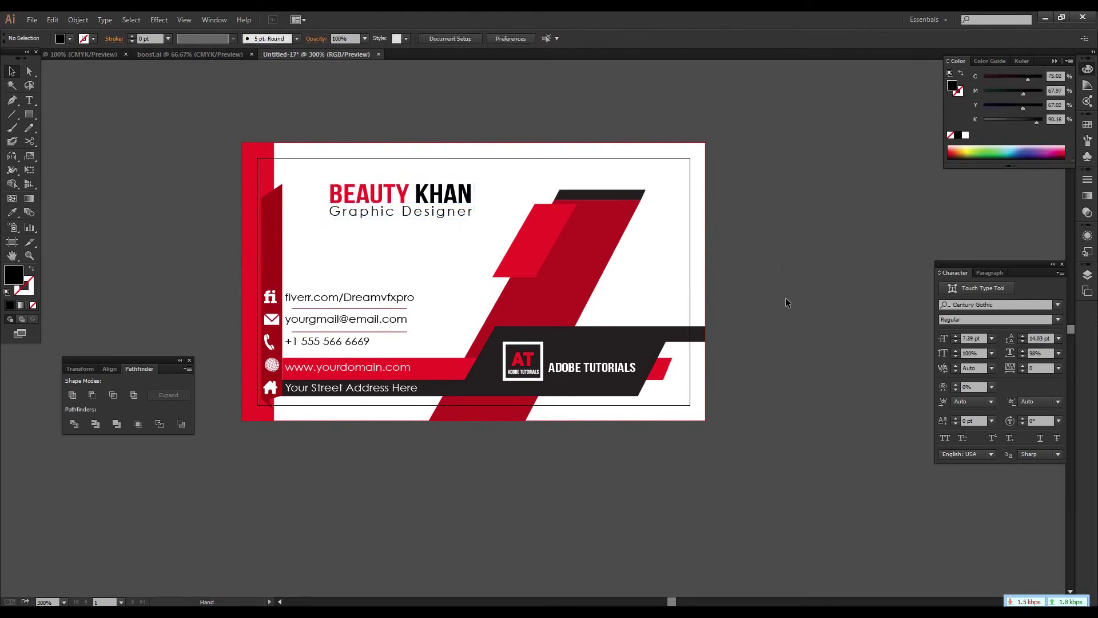
left_click_drag(784, 297, 760, 295)
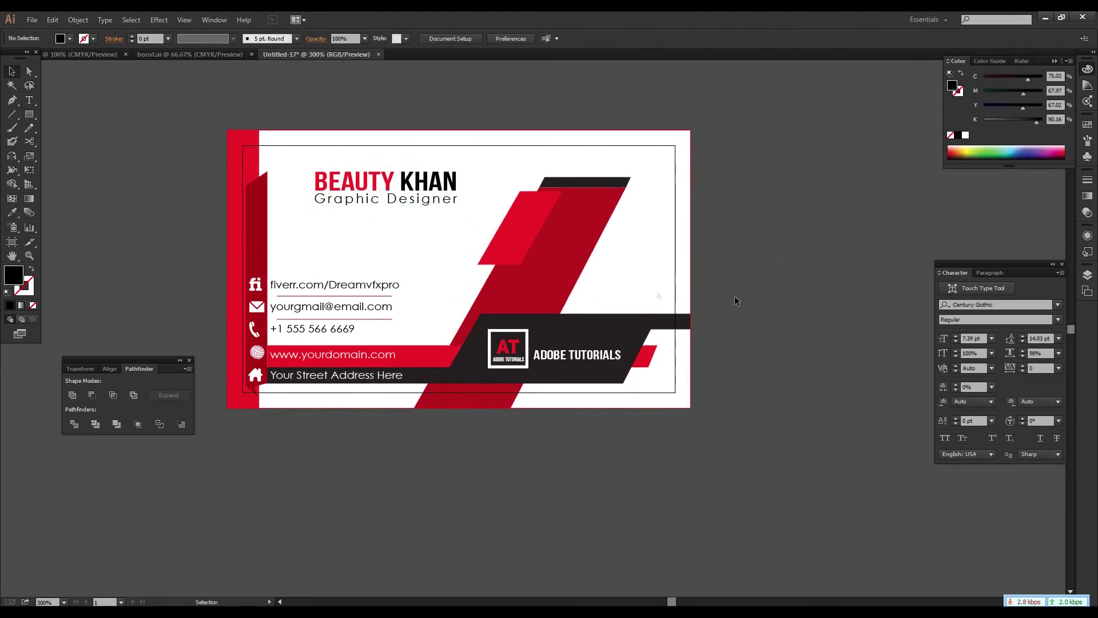
- Zoom out and marquee-select every object on the card front
key("ctrl+minus")
left_click_drag(245, 147, 673, 404)
left_click(598, 295)
left_click_drag(189, 141, 537, 392)
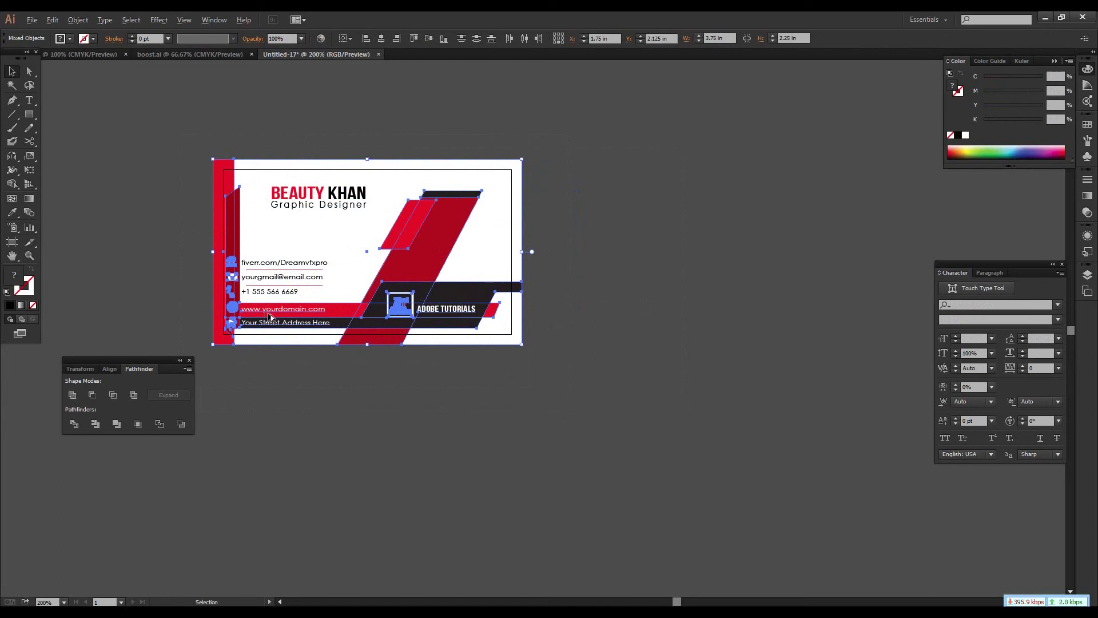
- Duplicate the card to the right and delete all icons, contact text and the left accent from the copy
left_click_drag(270, 317, 605, 316)
left_click(598, 383)
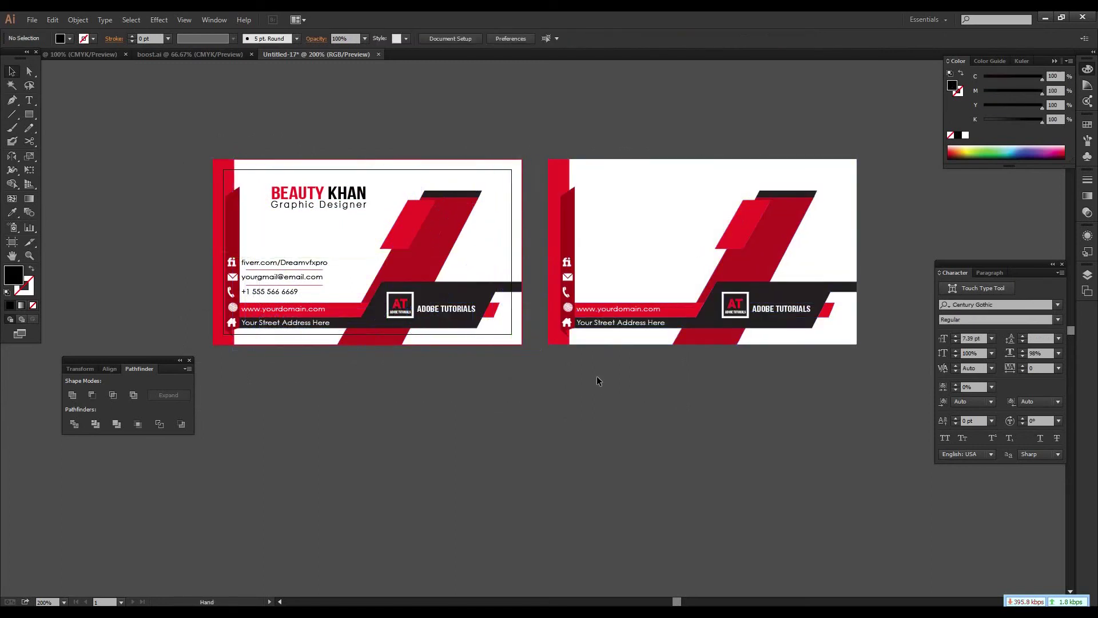
scroll(598, 383, "right", 1)
left_click(550, 274)
key("Delete")
mouse_move(550, 274)
left_mouse_down()
mouse_move(563, 312)
mouse_move(555, 323)
left_mouse_up()
key("Delete")
left_click(589, 323)
key("Delete")
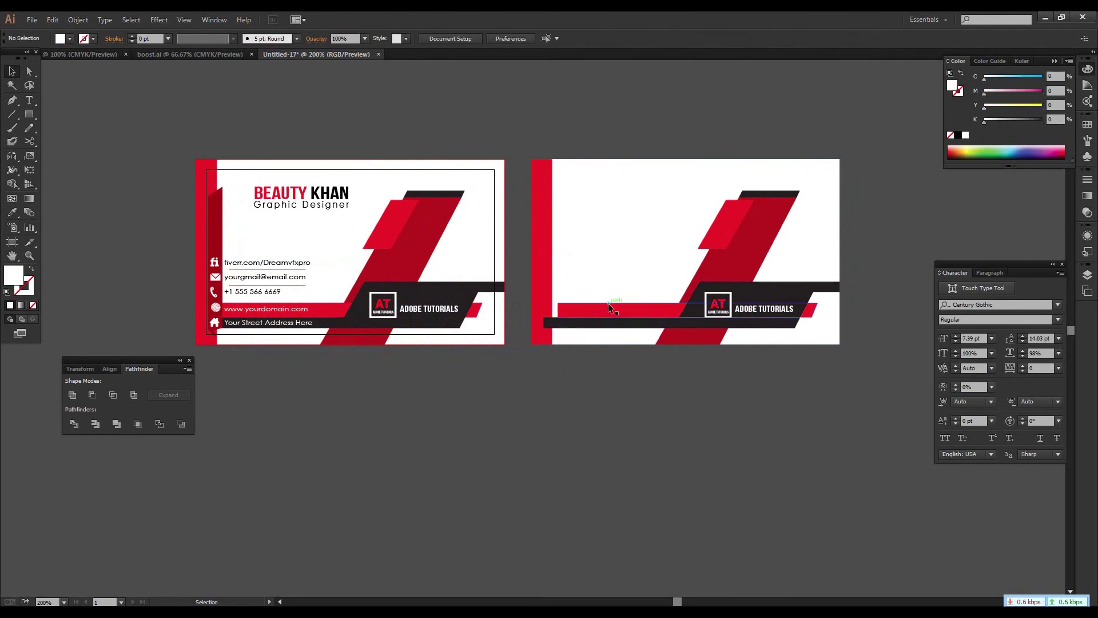
- Fill the copy's background with the sampled dark charcoal colour
key("ctrl+equal")
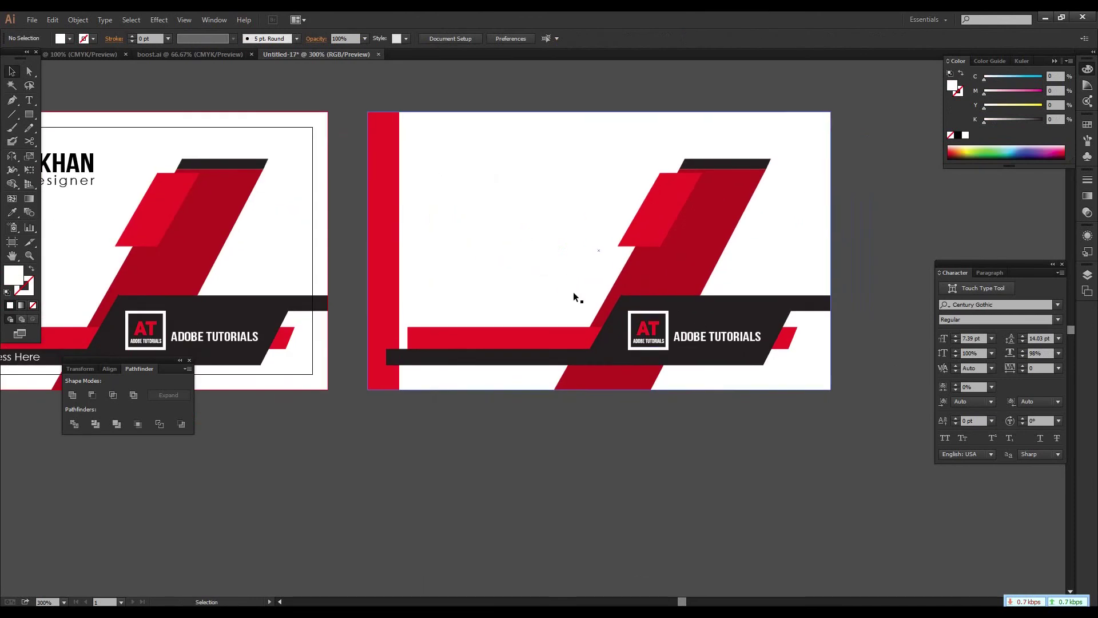
scroll(572, 291, "left", 2)
left_click(522, 246)
key("ctrl+minus")
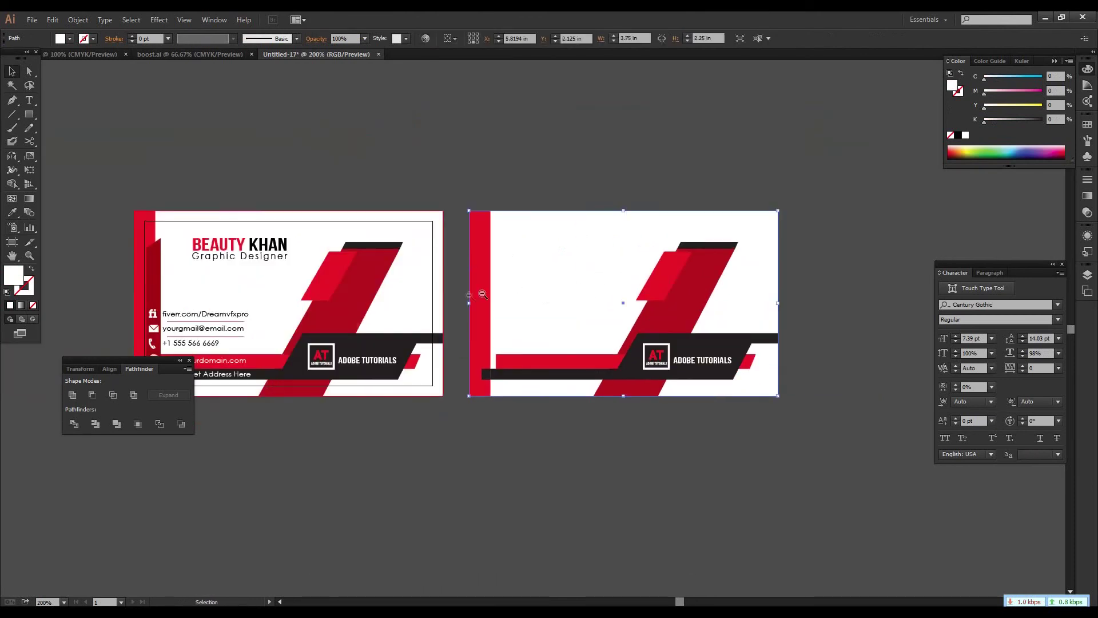
left_click(12, 212)
left_click(423, 312)
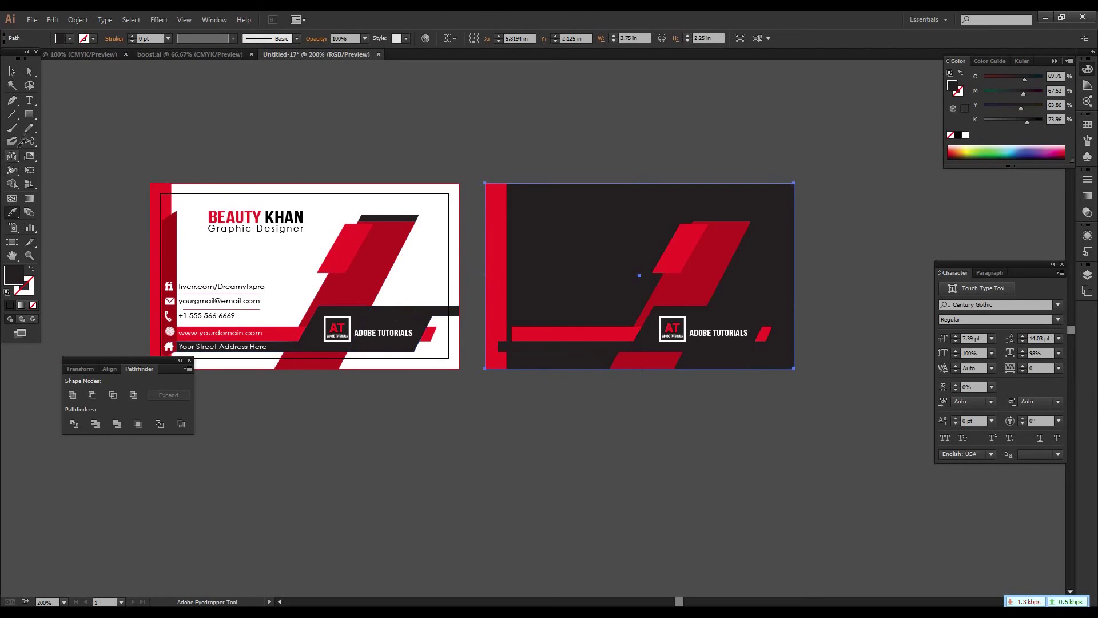
left_click(11, 72)
- Delete the copy's red diagonal shapes and fill its bottom band with white
key("ctrl+equal")
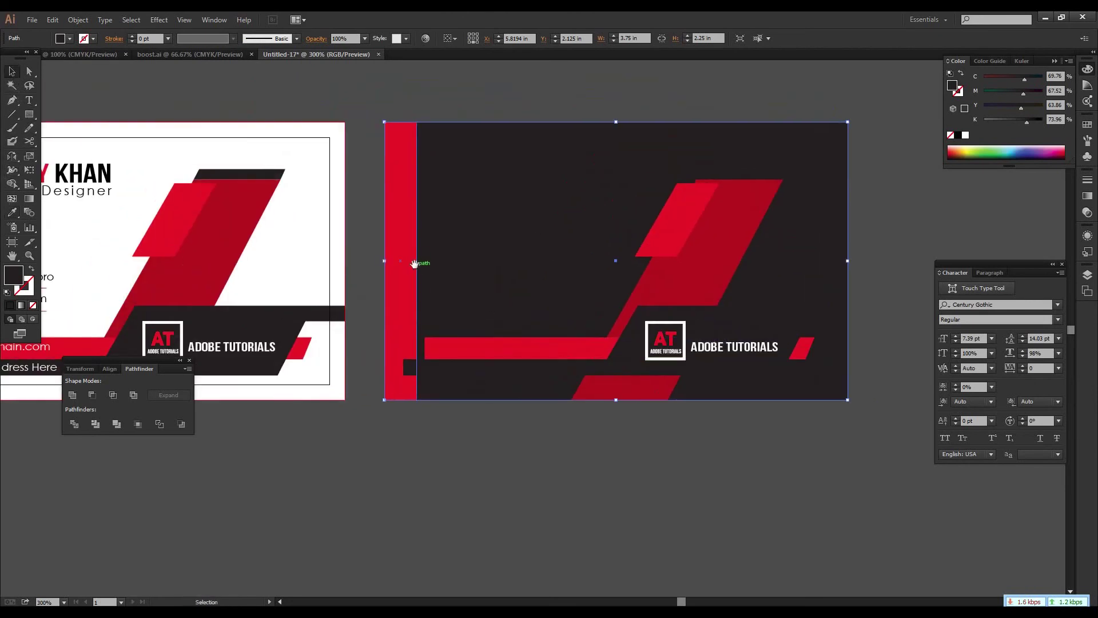
left_click(707, 275)
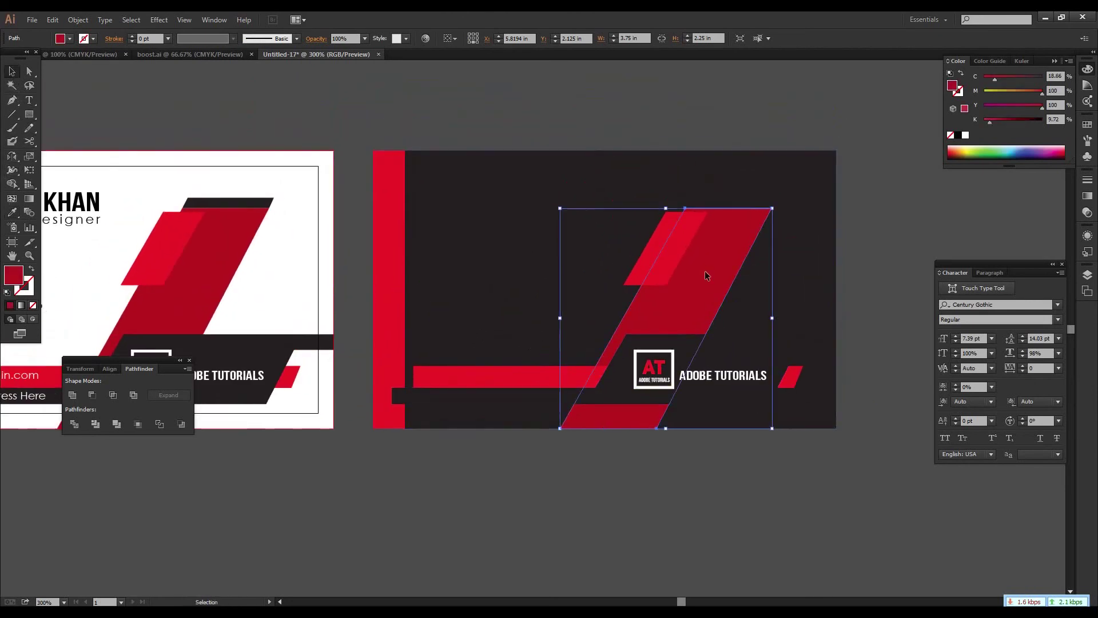
key("Delete")
left_click(675, 269)
key("Delete")
left_click(612, 400)
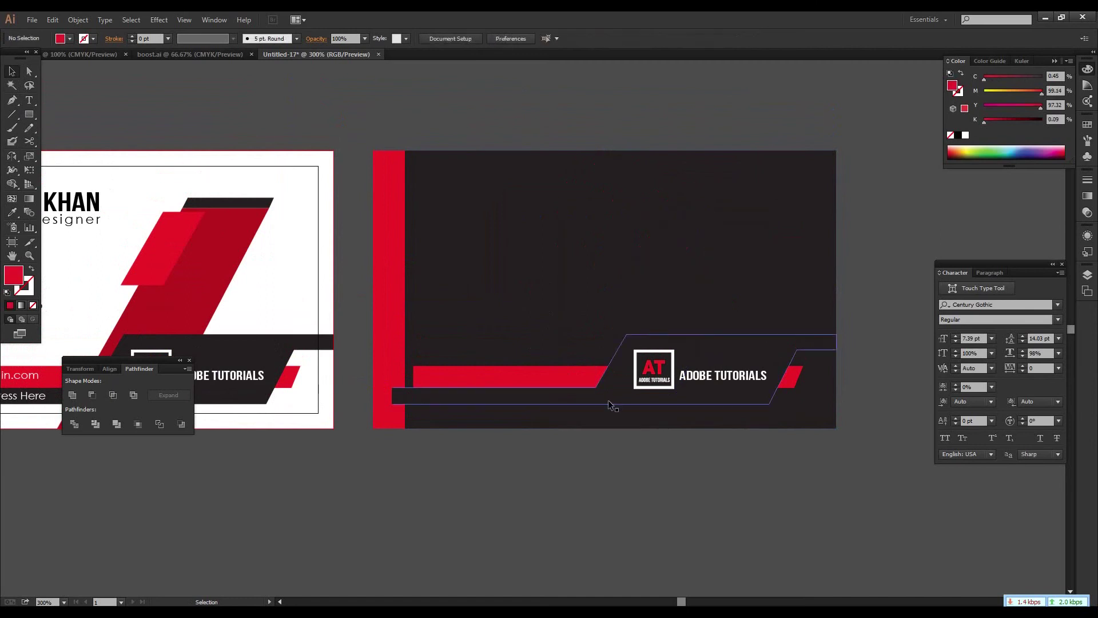
left_click(965, 135)
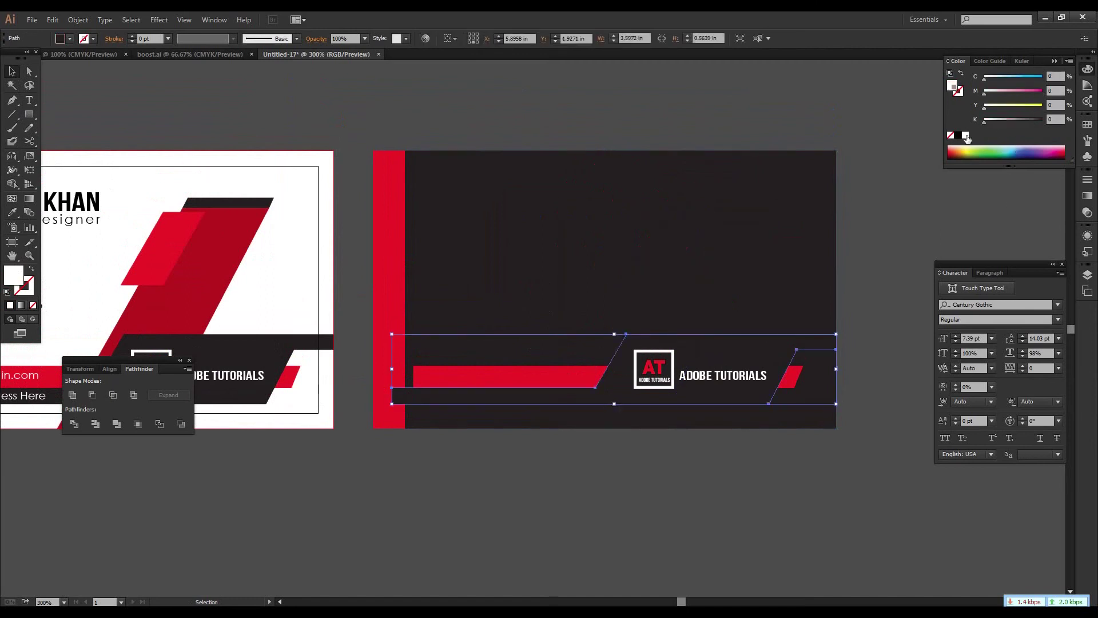
left_click(871, 286)
left_click(711, 371)
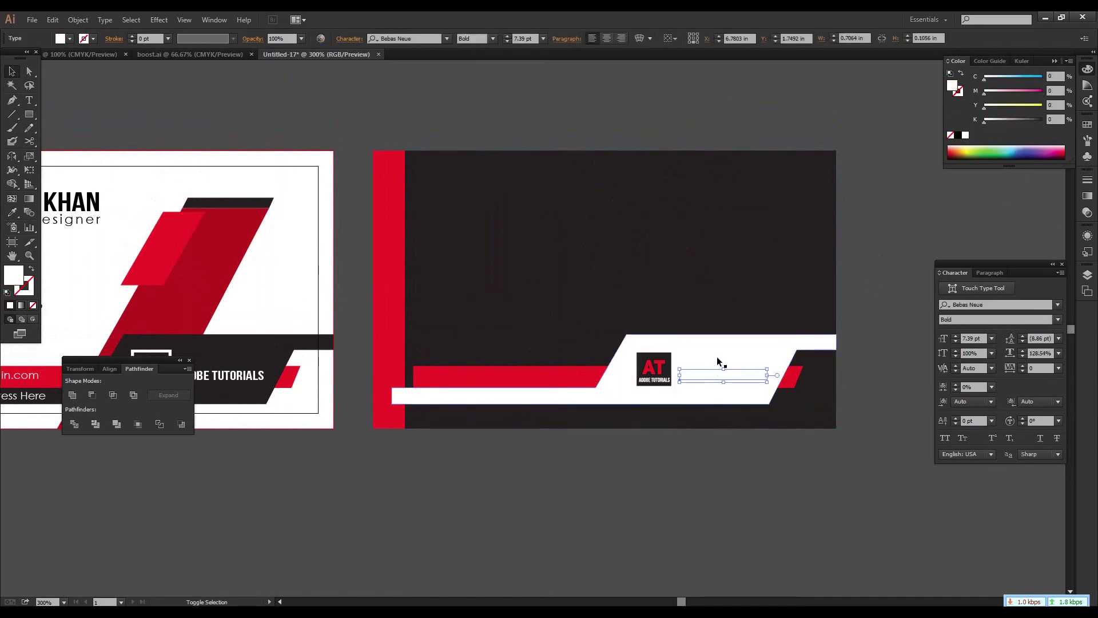
- Colour the ADOBE TUTORIALS text dark red with the Eyedropper
left_click_drag(152, 275, 259, 247)
key("i")
left_click(326, 238)
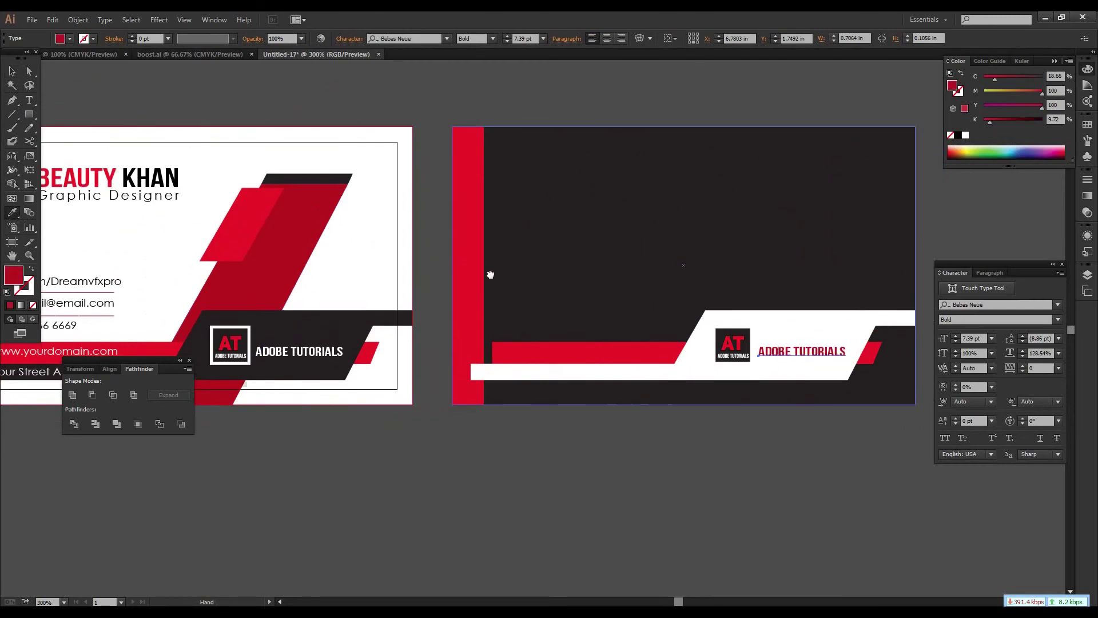
left_click_drag(490, 272, 453, 279)
left_click(13, 71)
left_click(649, 424)
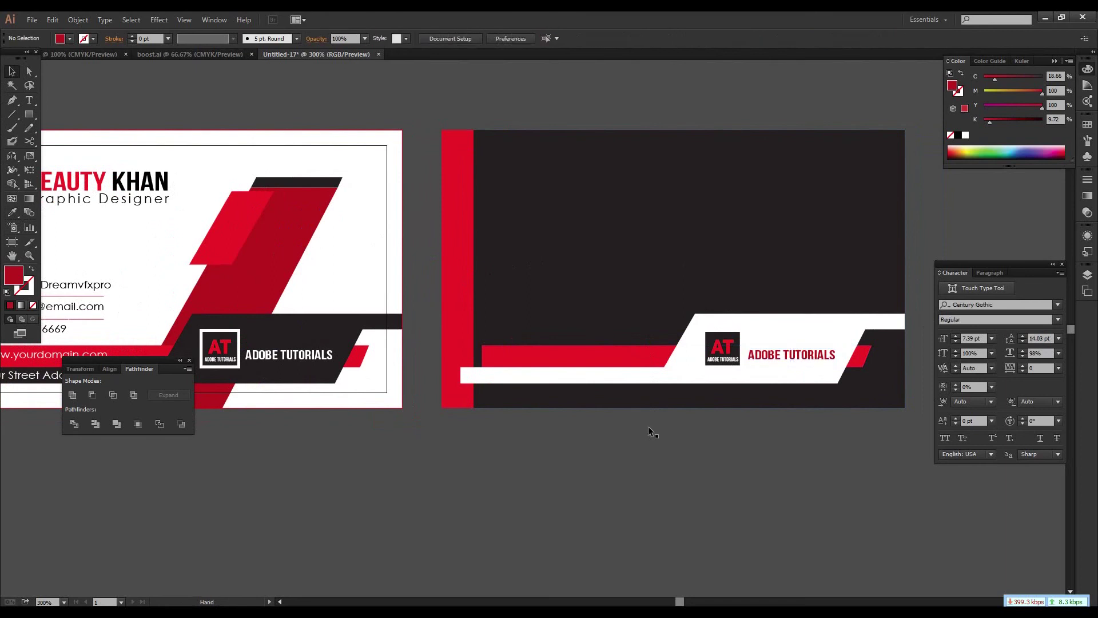
left_click_drag(647, 427, 637, 431)
- Delete the left vertical red bar and extend the red bar and white banner to the card's left edge
left_click(509, 351)
left_click(456, 350)
key("Delete")
left_click(483, 354)
left_click_drag(472, 360, 431, 362)
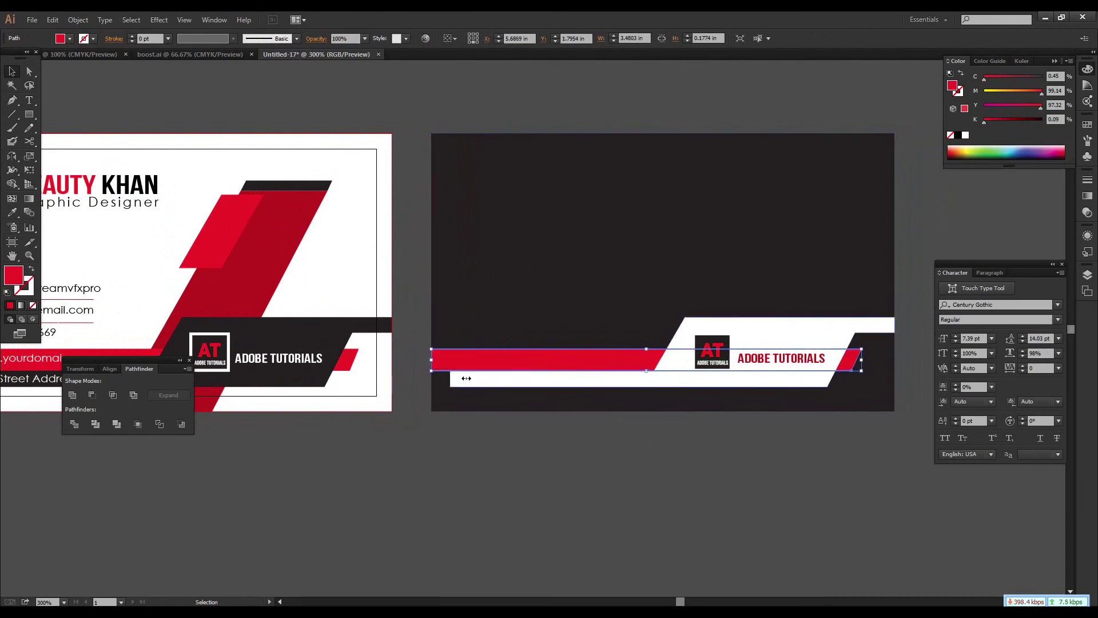
left_click(452, 379)
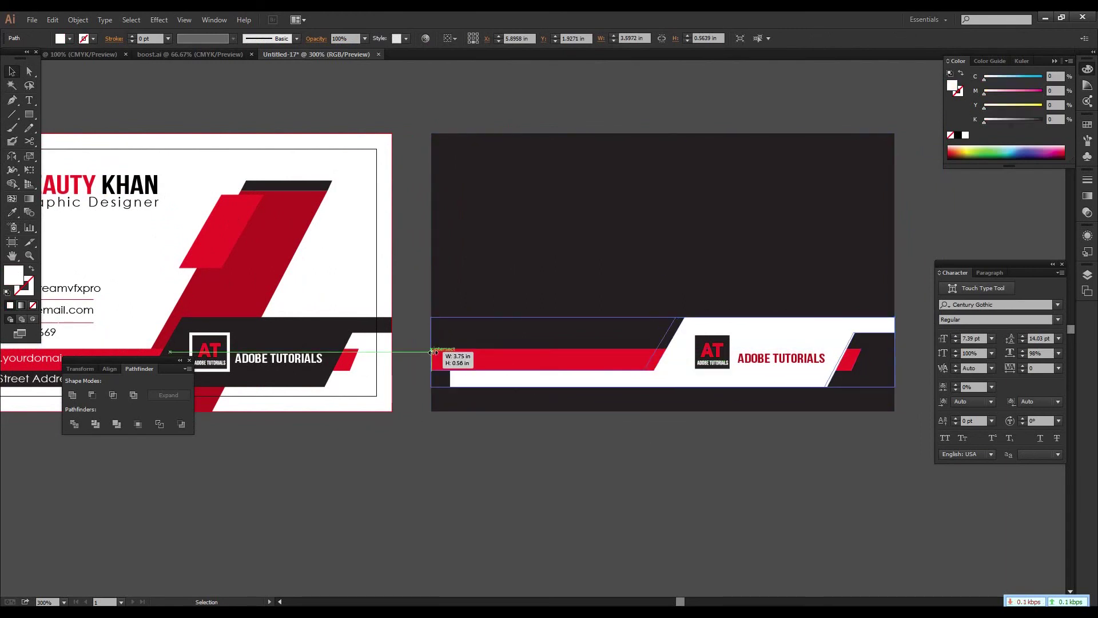
left_click_drag(451, 353, 431, 353)
left_click(753, 442)
left_click_drag(753, 443, 652, 439)
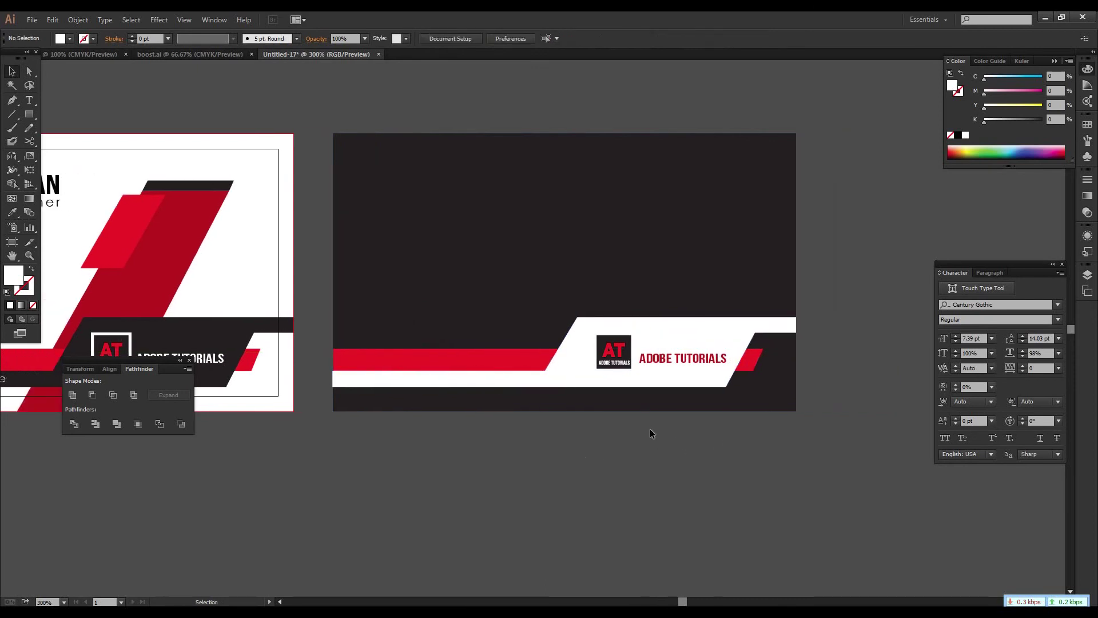
- Raise the white banner's top edge and show both card sides together
left_click(666, 324)
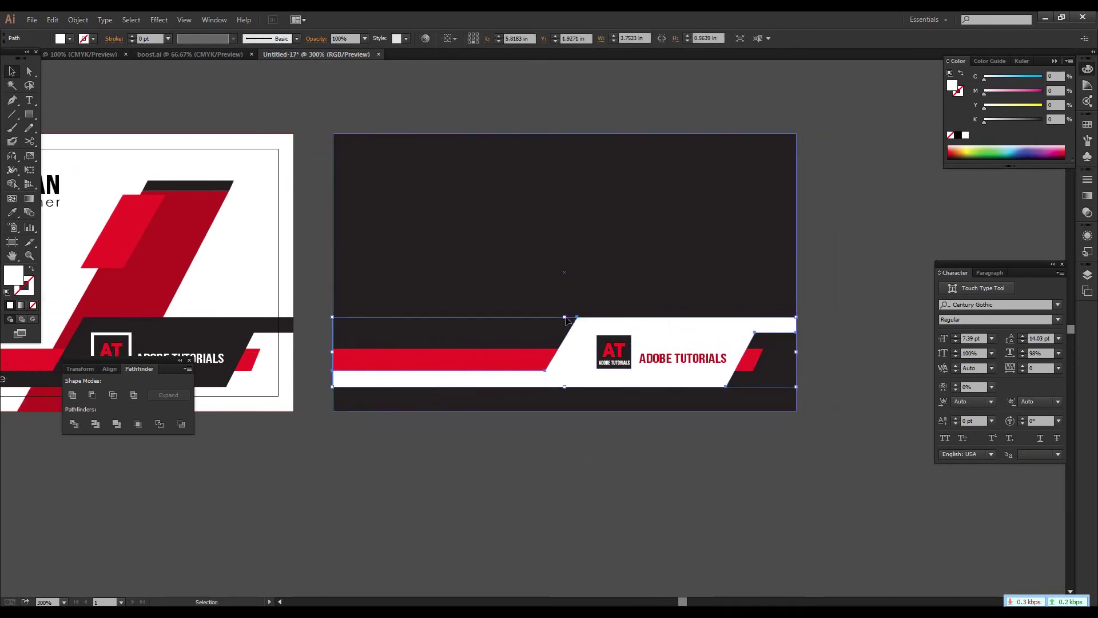
left_click_drag(565, 318, 566, 301)
left_click(656, 476)
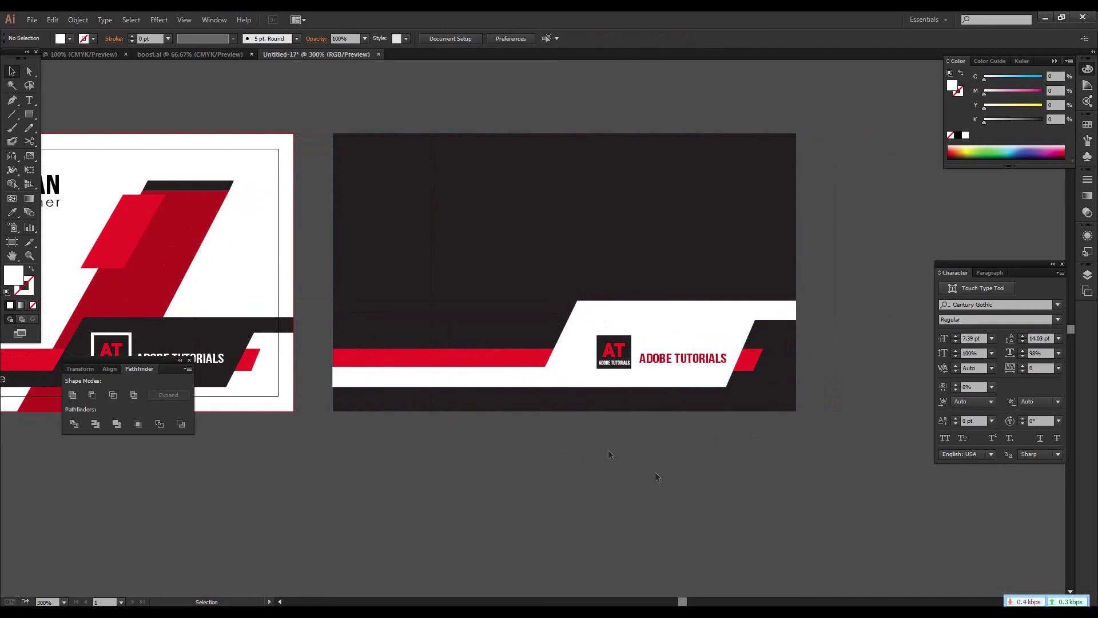
left_click_drag(566, 416, 761, 361)
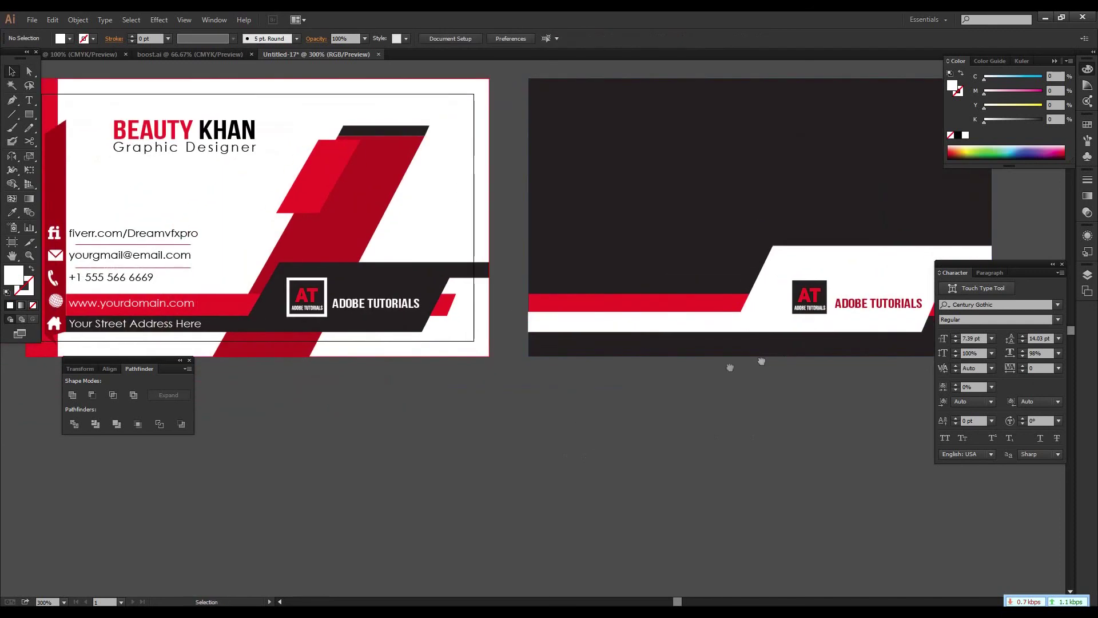
key("Tab")
- Move the back card's AT logo up-right above the text and enlarge it
left_click(809, 298)
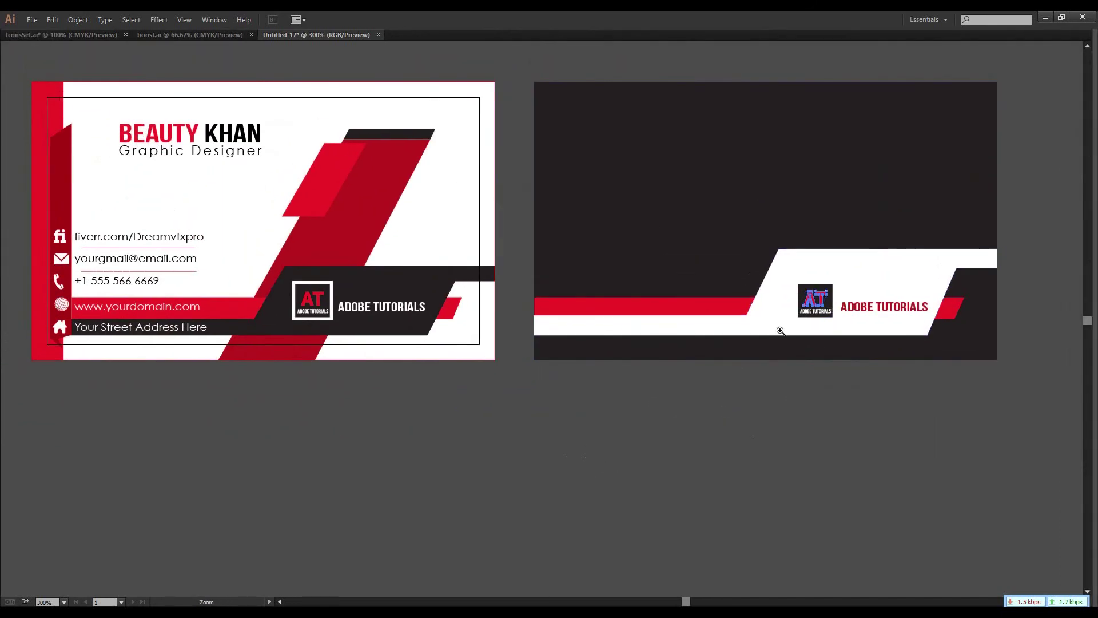
left_click(588, 363, "ctrl")
left_click_drag(525, 389, 578, 334)
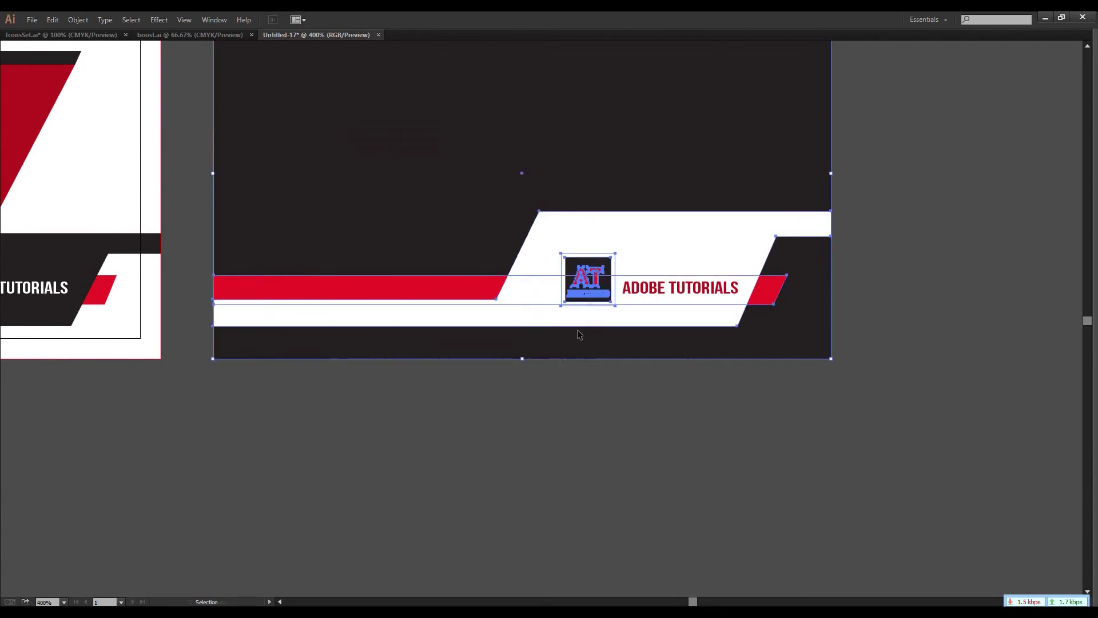
left_click(588, 280)
right_click(611, 282)
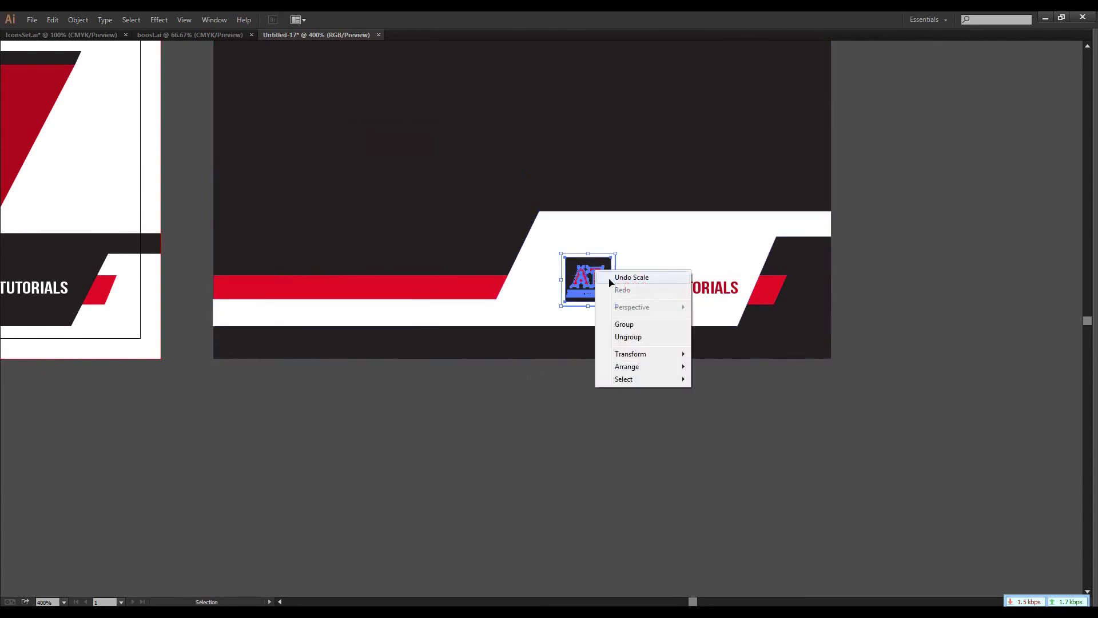
left_click(625, 324)
mouse_move(601, 276)
left_mouse_down()
mouse_move(671, 246)
mouse_move(647, 246)
left_mouse_up()
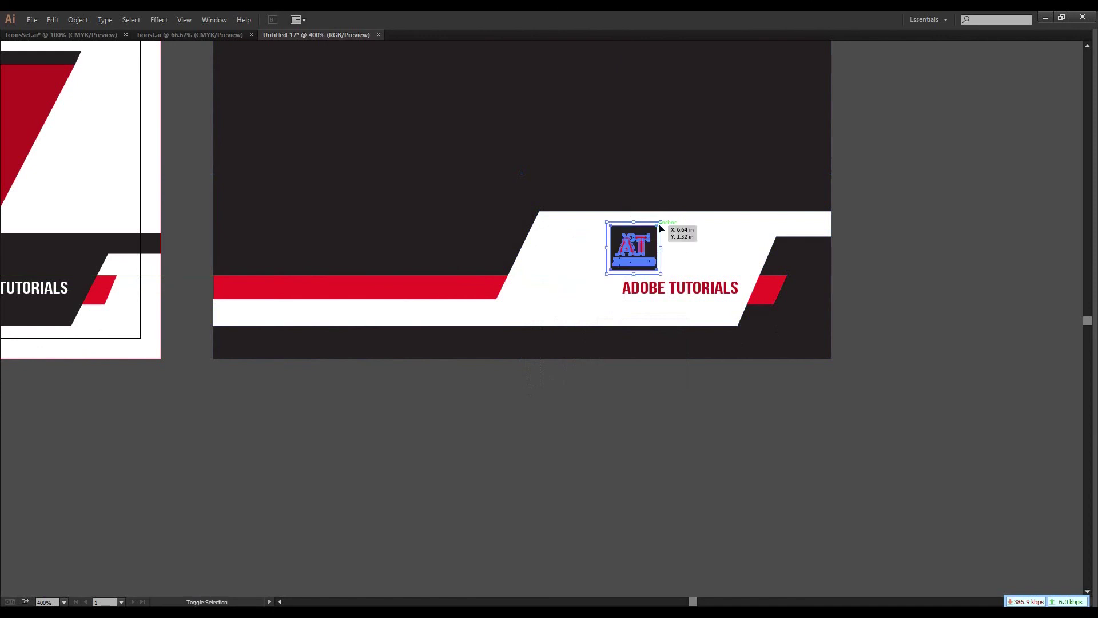
mouse_move(661, 224)
left_mouse_down()
mouse_move(667, 212)
mouse_move(640, 255)
left_mouse_up()
- Position the ADOBE TUTORIALS text directly beneath the enlarged AT logo
left_click_drag(705, 290, 658, 309)
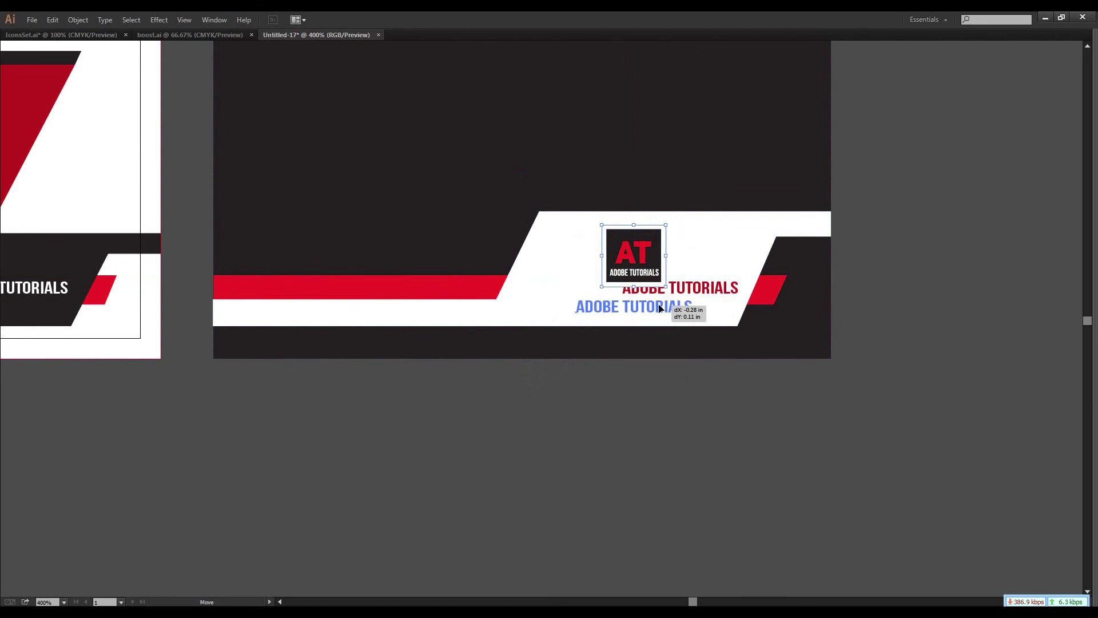
left_click_drag(656, 302, 666, 291)
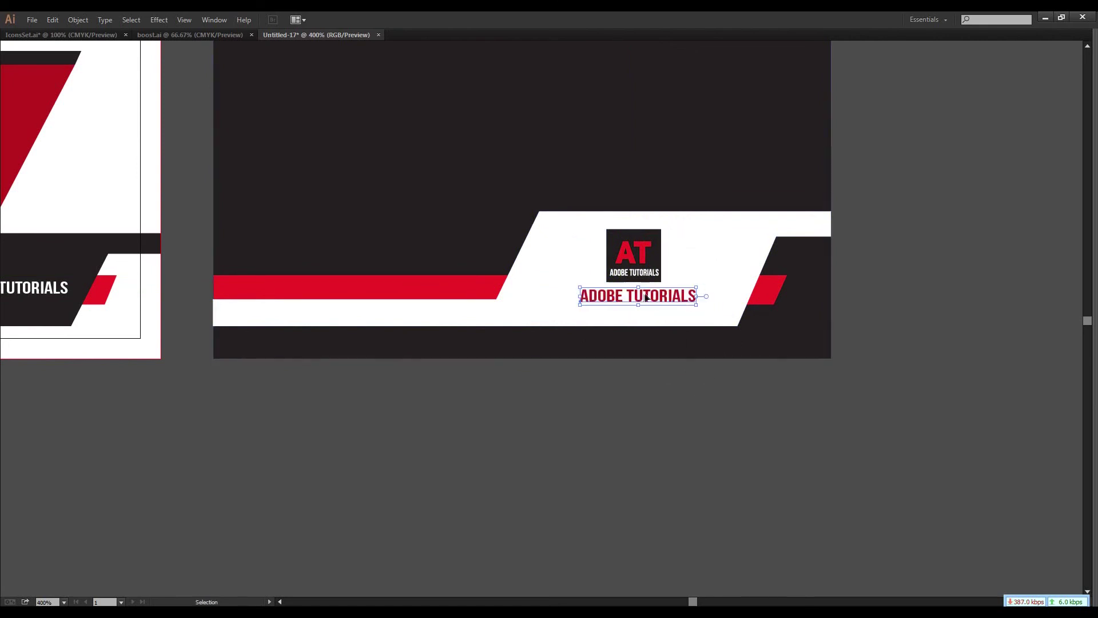
key("Tab")
left_click(30, 71)
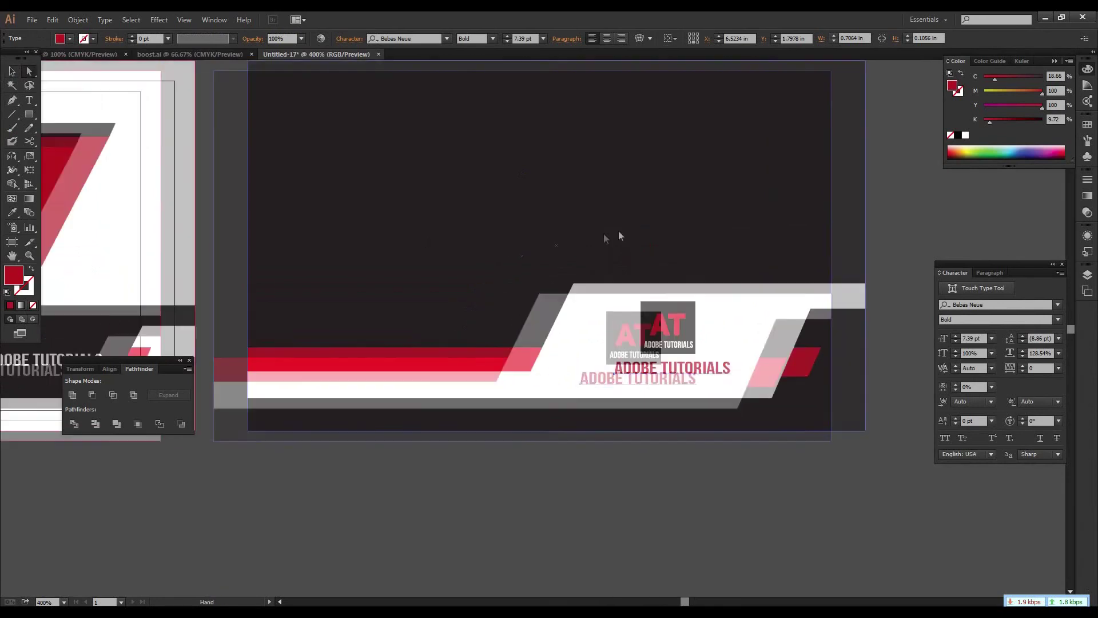
- Fill the AT logo's background box with the red stripe's bright red using the Eyedropper
left_click(645, 311)
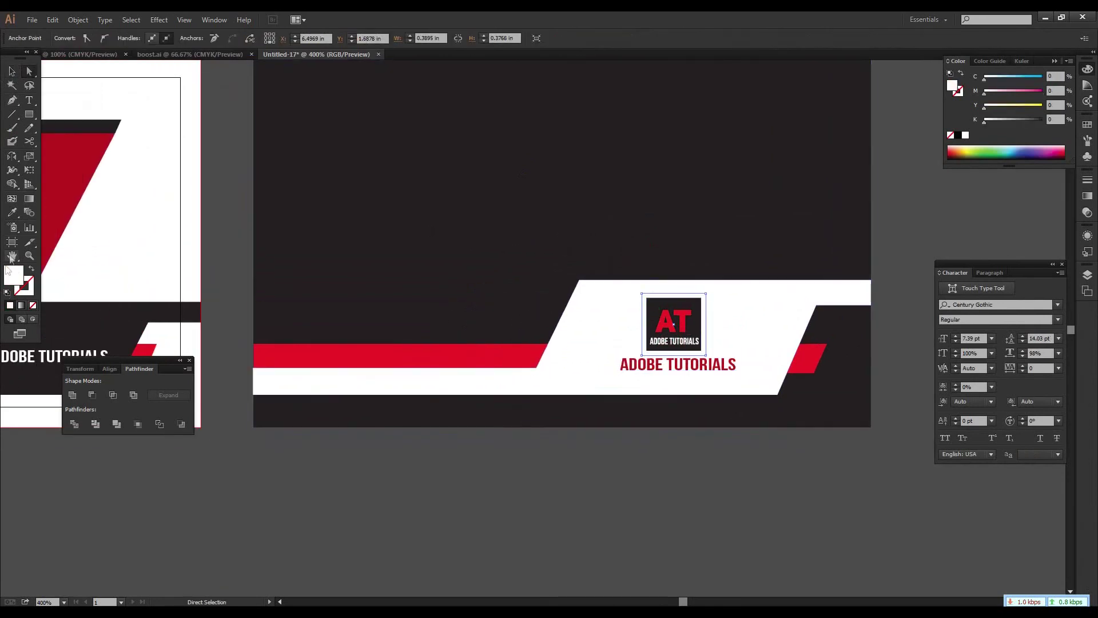
left_click(11, 212)
left_click(80, 194)
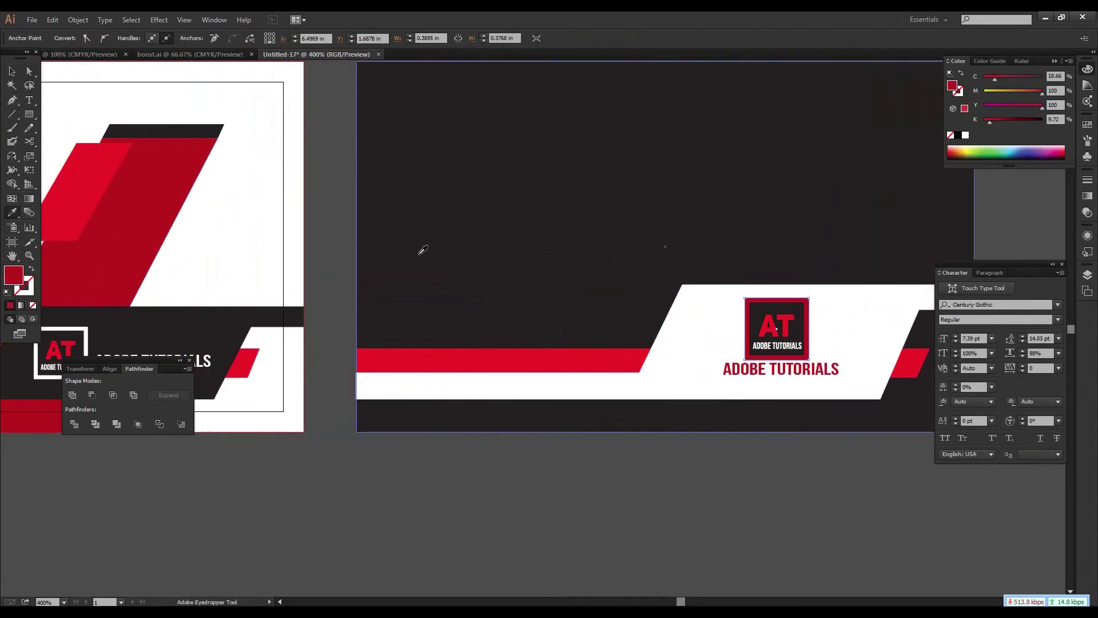
left_click(450, 345)
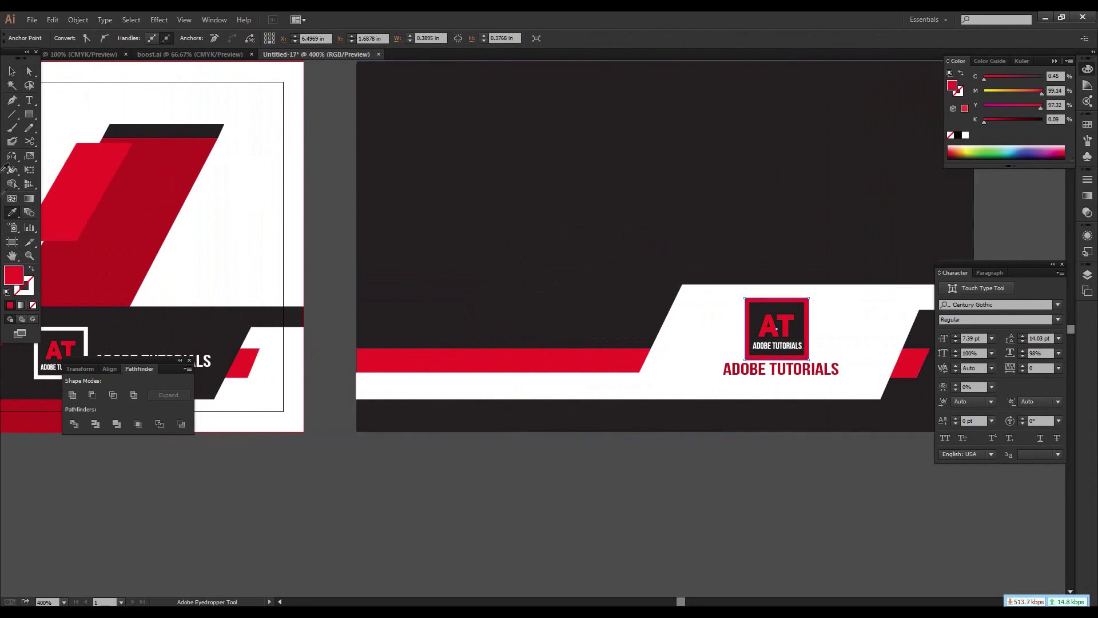
- Widen the ADOBE TUTORIALS text from its centre
left_click(8, 74)
key("Tab")
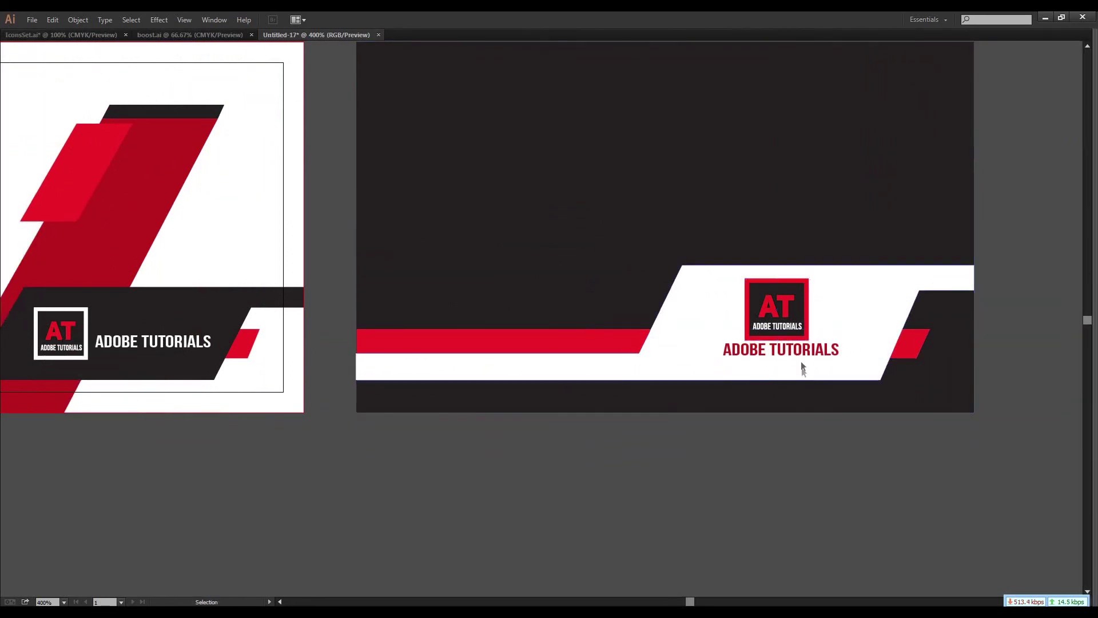
left_click(830, 347)
left_click_drag(841, 342, 856, 345)
- Shrink the AT logo around its centre and move the text up snug beneath it
left_click(769, 331)
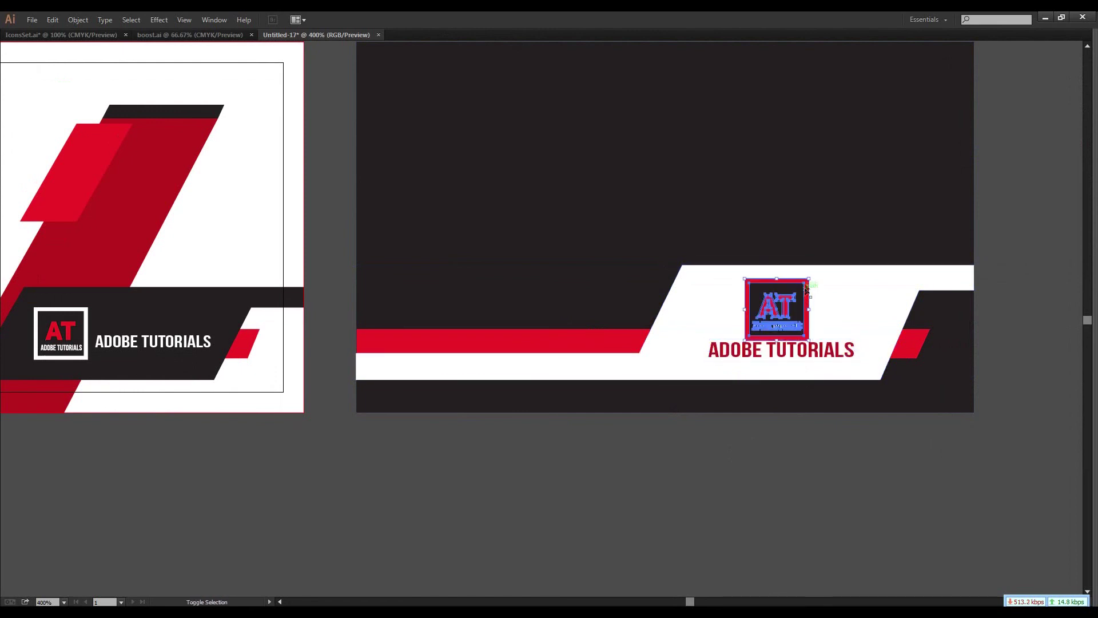
left_click_drag(808, 279, 794, 297)
left_click_drag(773, 353, 771, 343)
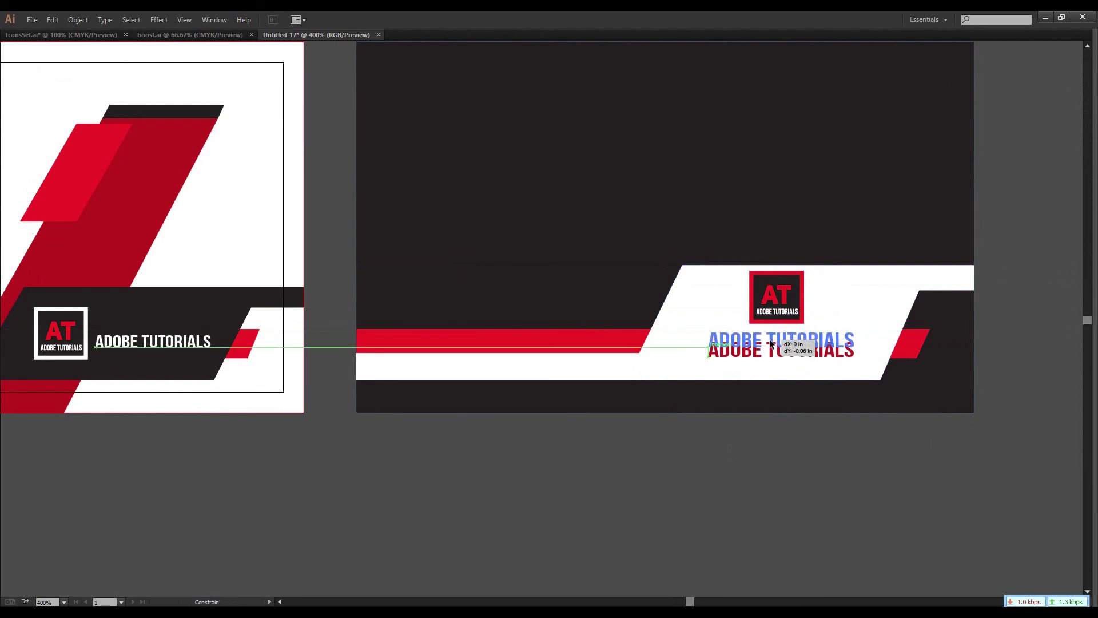
left_click(755, 464)
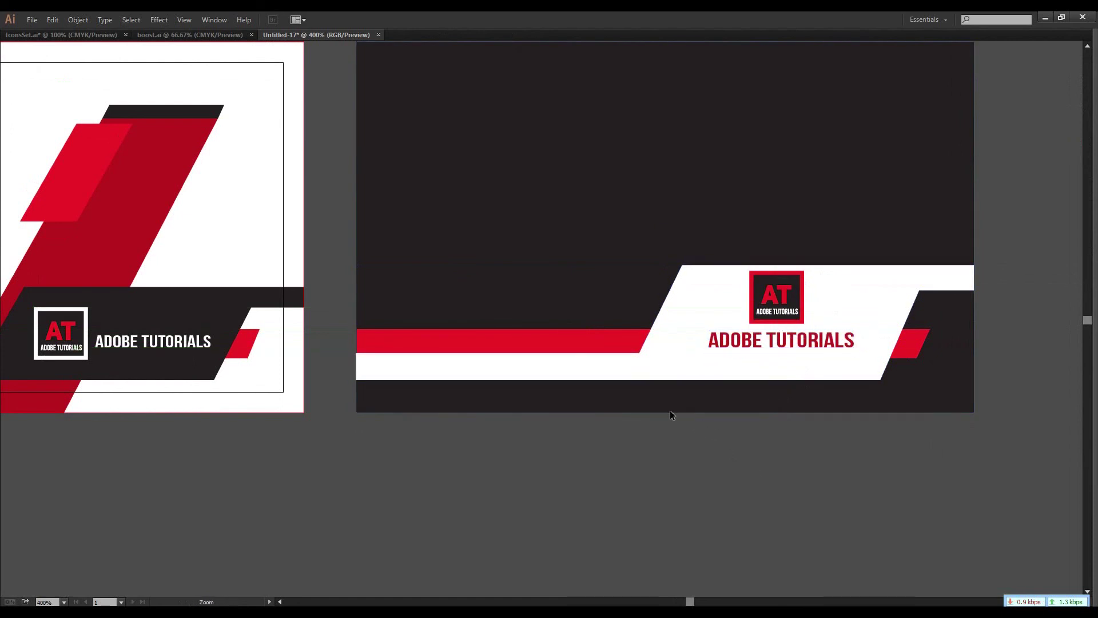
key("ctrl+minus")
key("ctrl+plus")
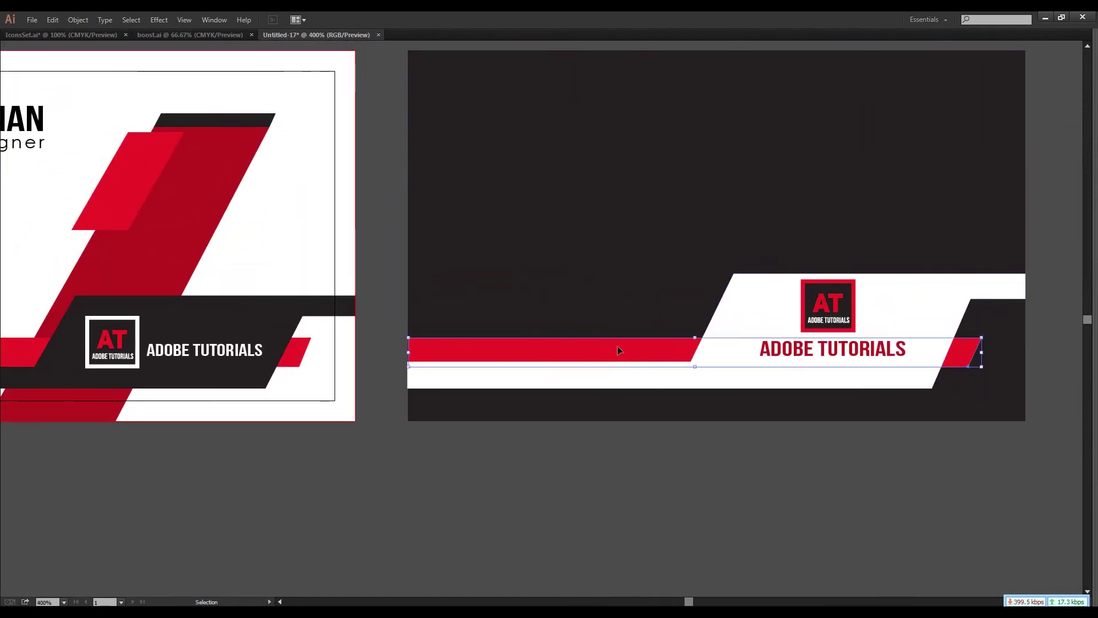
left_click(53, 22)
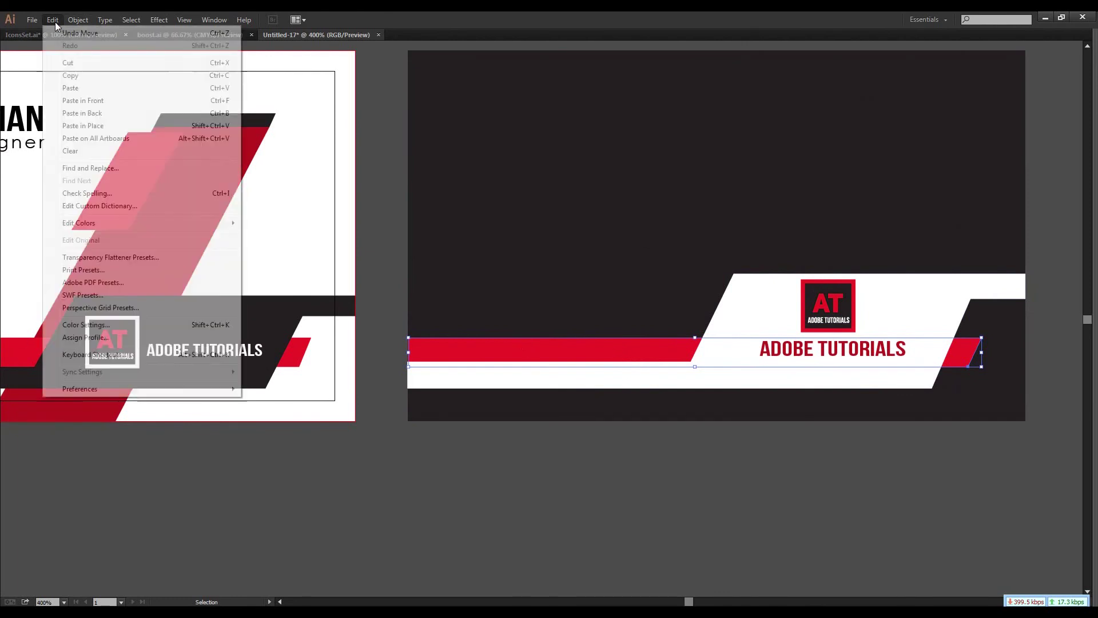
- Paste a copy of the red stripe in front and bring it to the very front
left_click(102, 101)
right_click(590, 342)
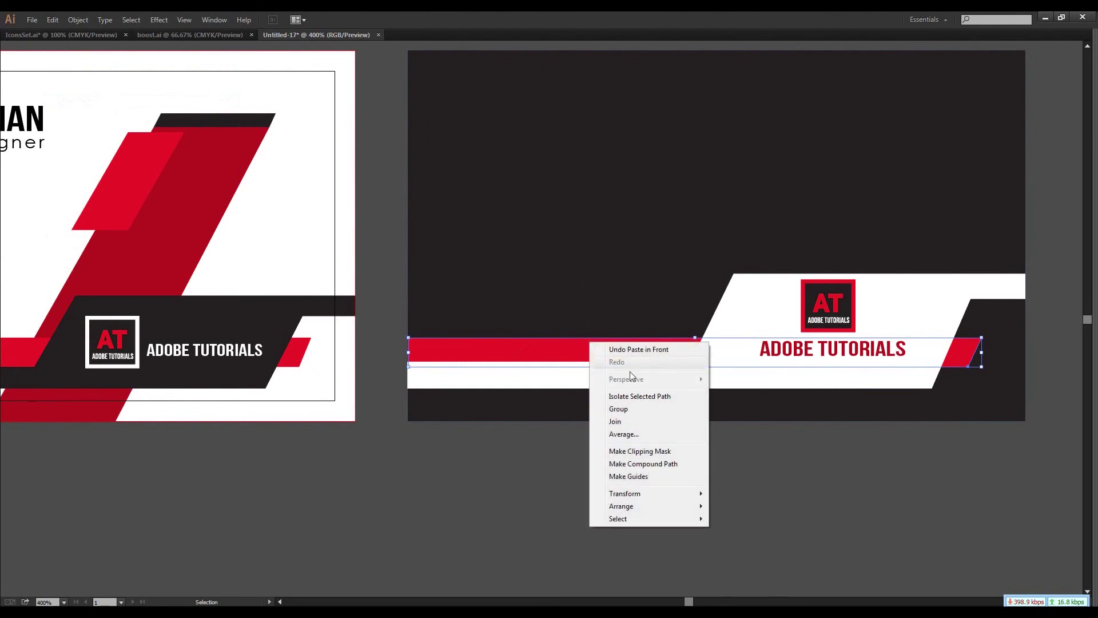
left_click(720, 506)
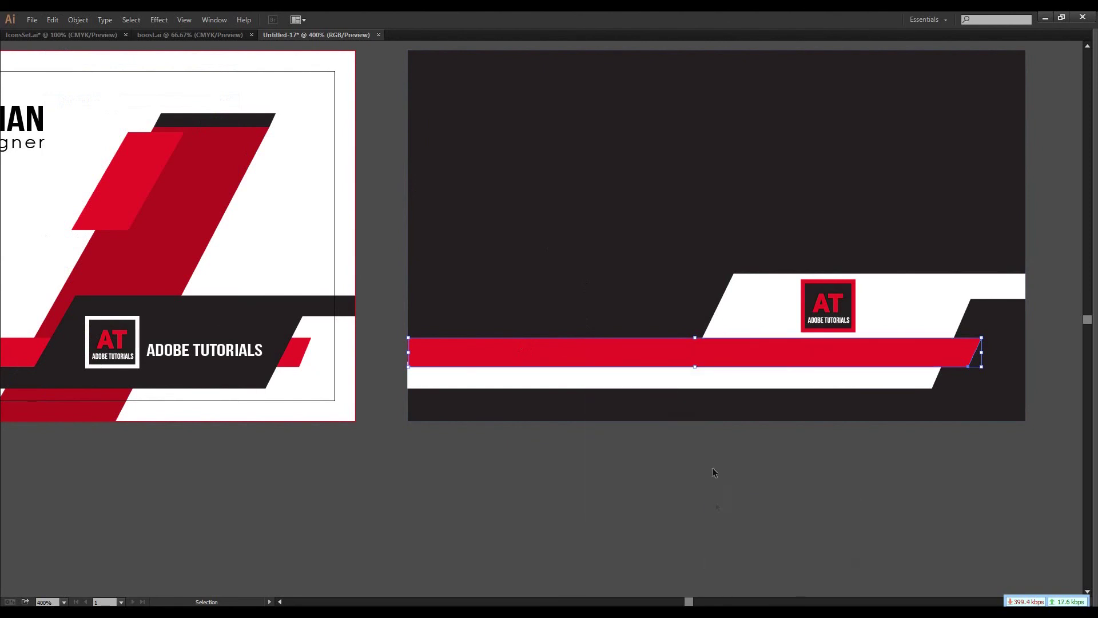
- Set the stripe copy to 25% opacity with Multiply blending
key("Tab")
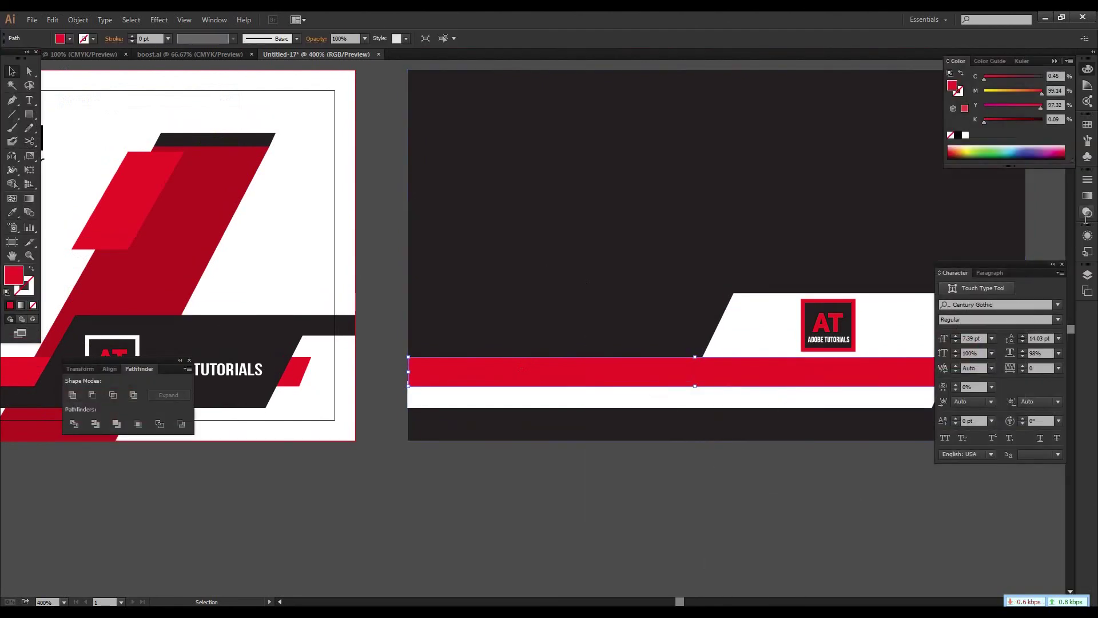
left_click(1087, 212)
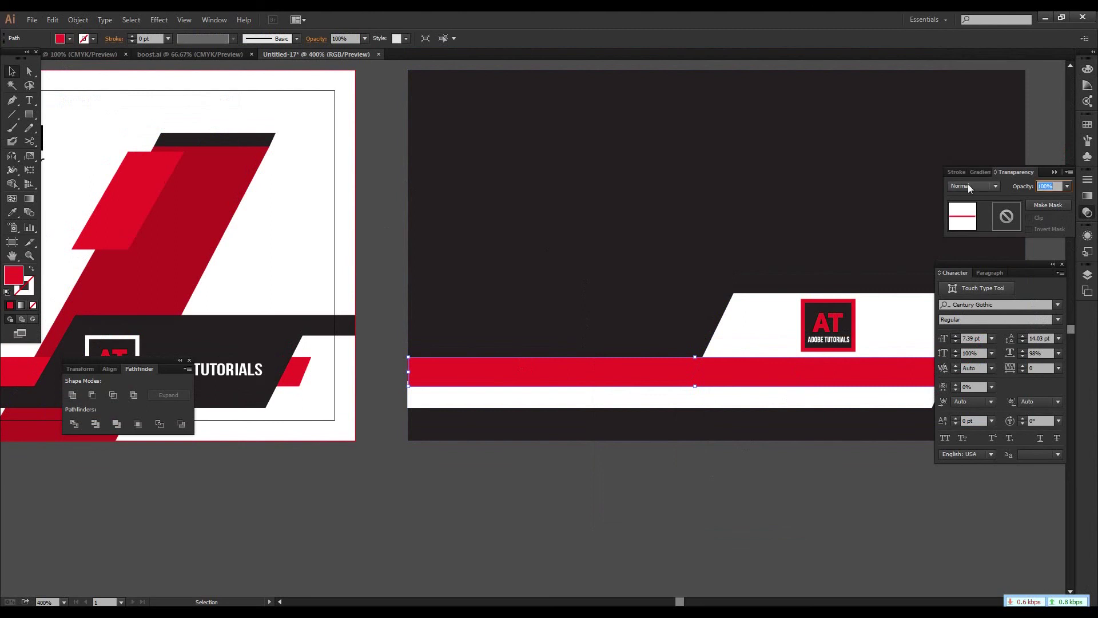
type("25")
key("Return")
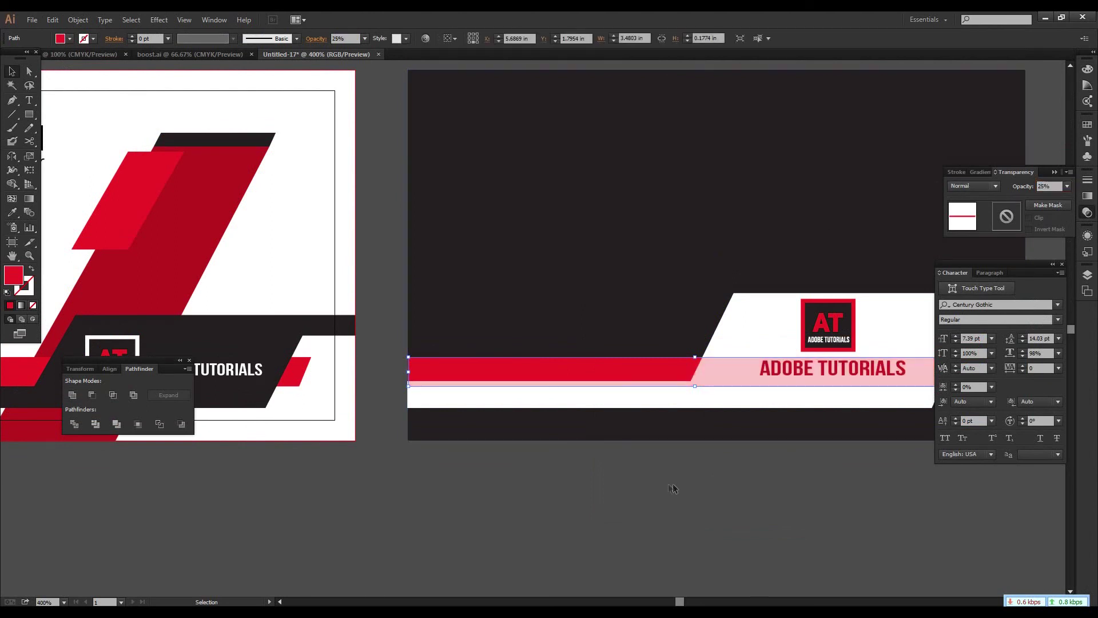
left_click(976, 188)
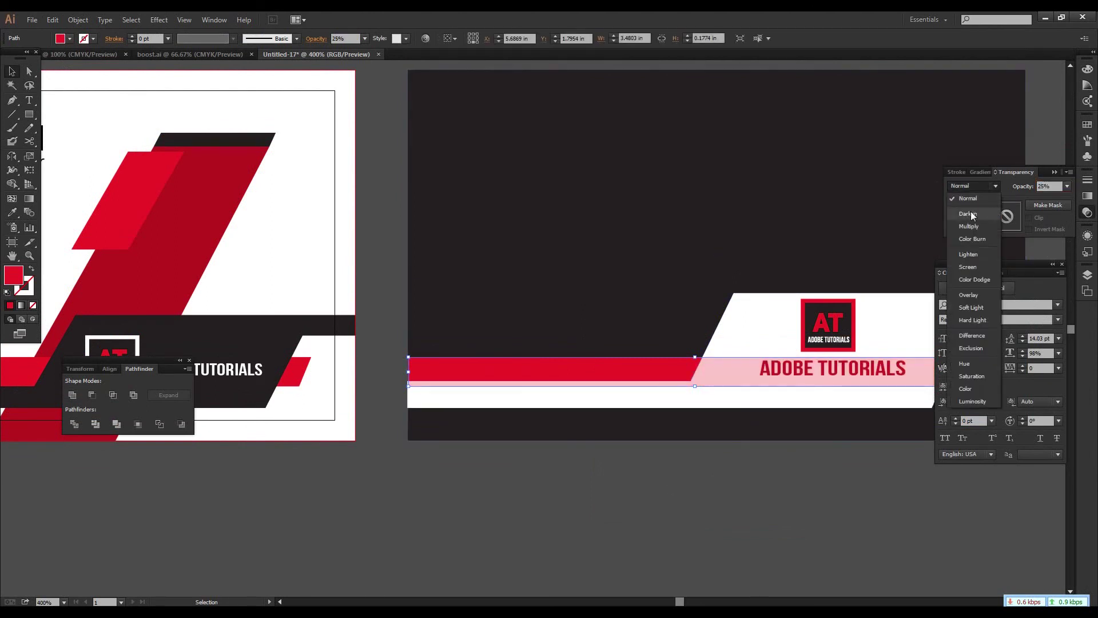
left_click(968, 213)
left_click(972, 186)
left_click(970, 222)
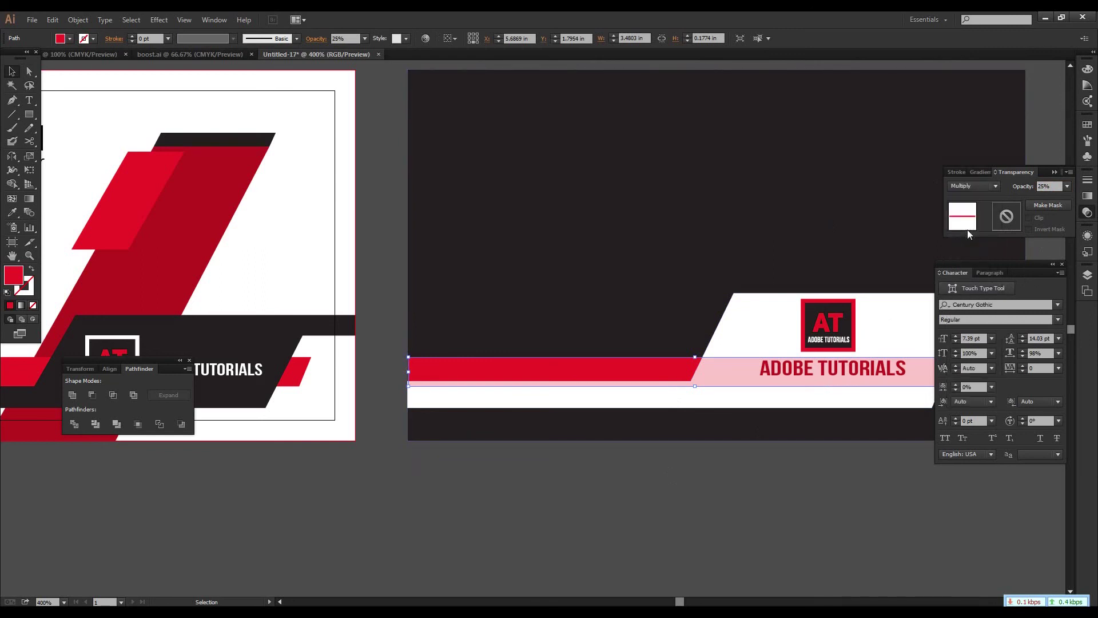
scroll(769, 384, "right", 2)
- Send the pink band behind the ADOBE TUTORIALS text and lock it
left_click(773, 366)
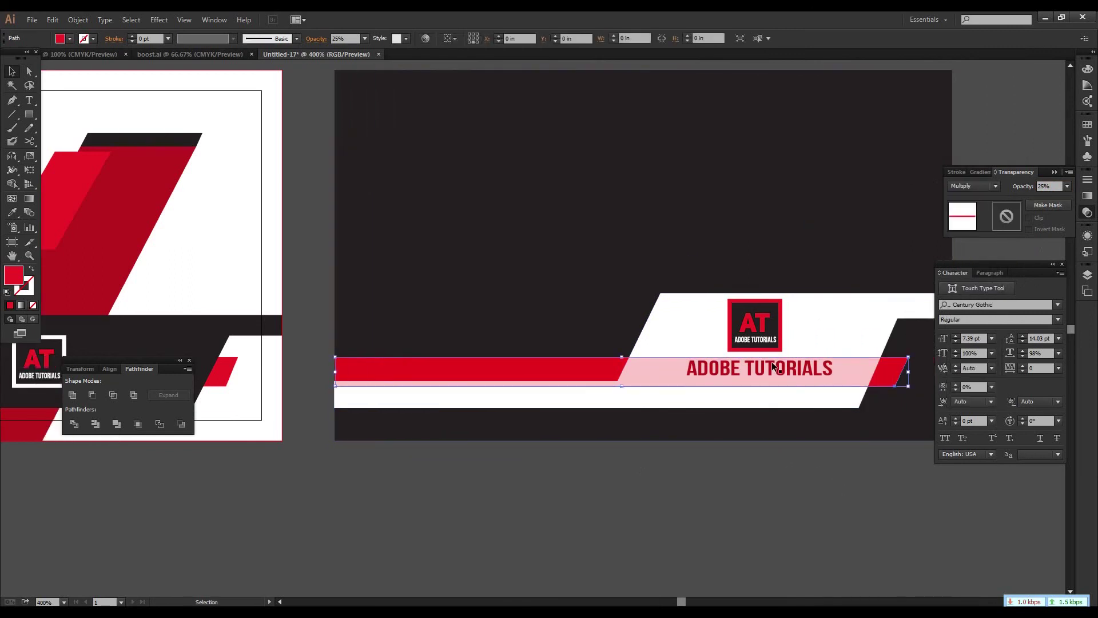
right_click(674, 372)
mouse_move(705, 534)
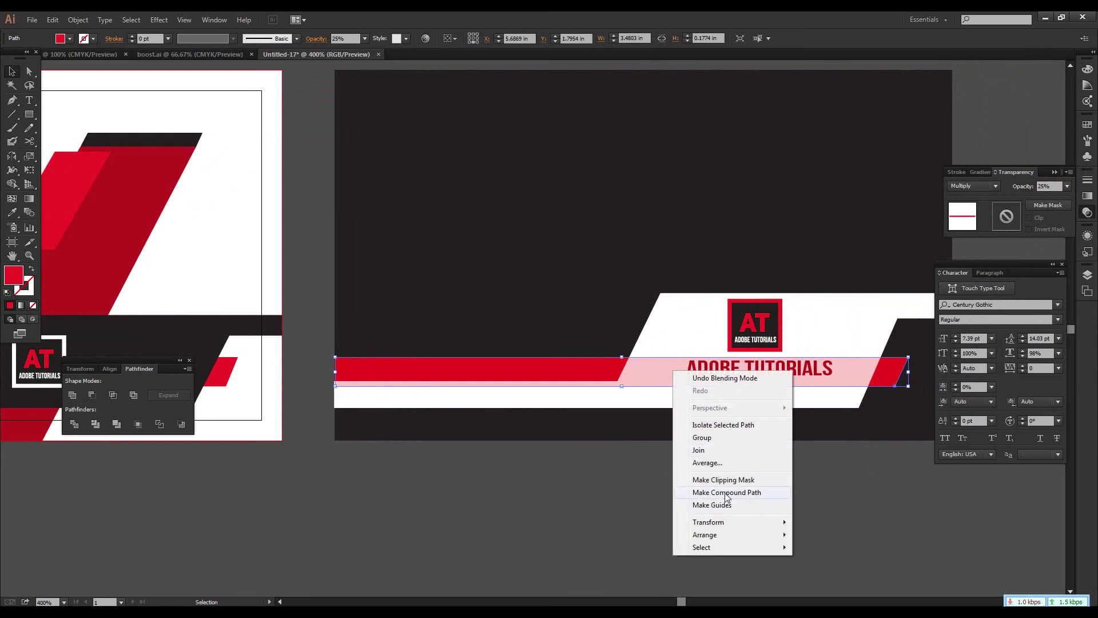
left_click(850, 562)
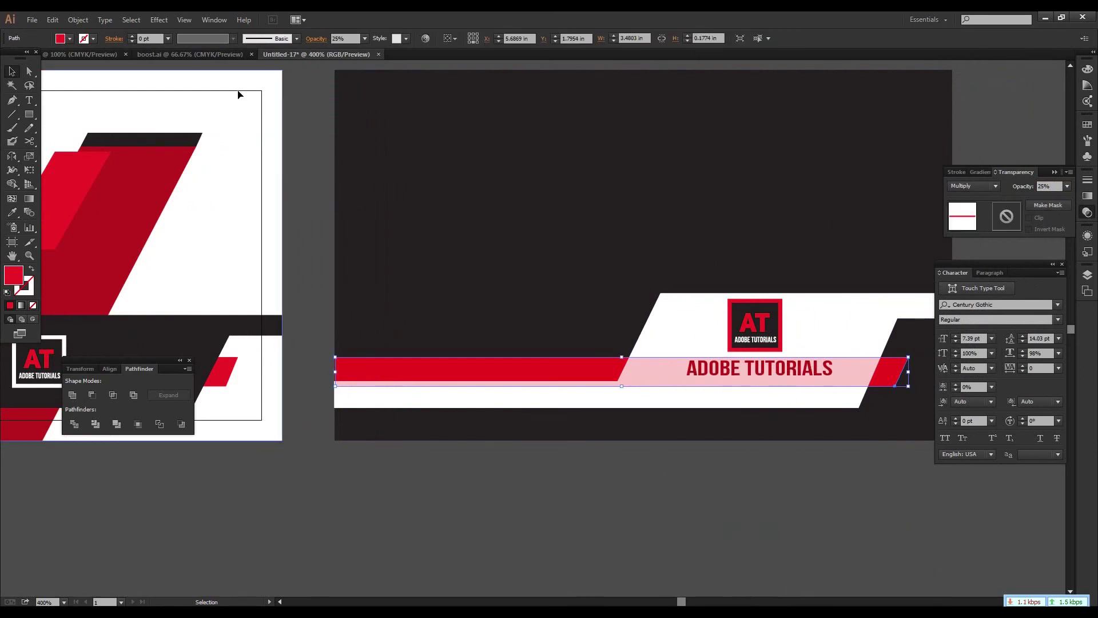
left_click(77, 20)
mouse_move(91, 87)
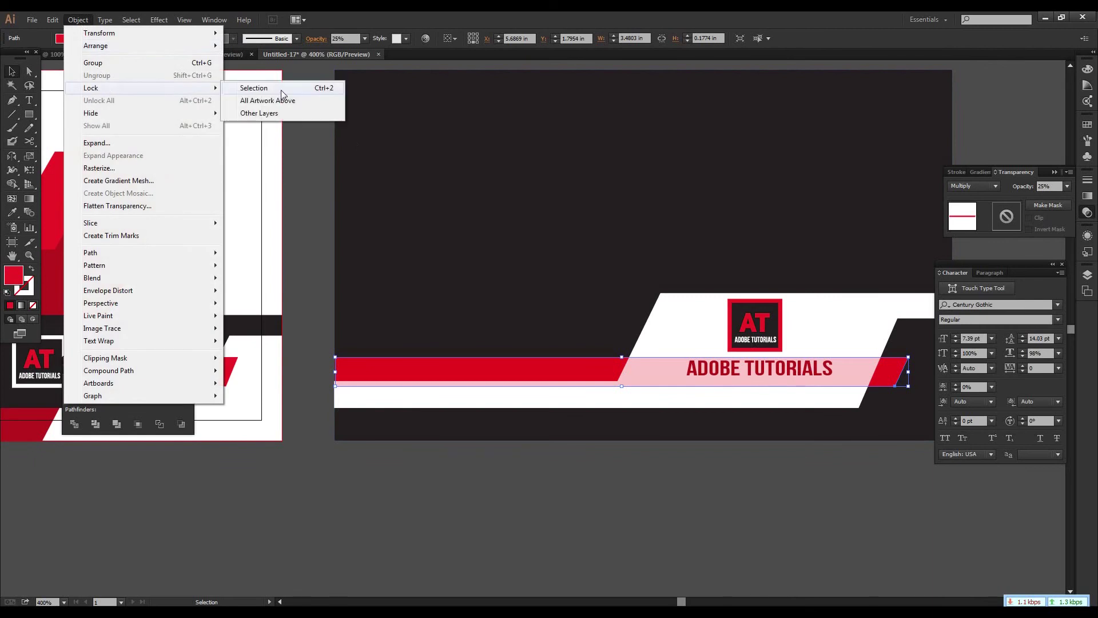
left_click(280, 90)
key("ctrl+plus")
left_click(677, 349)
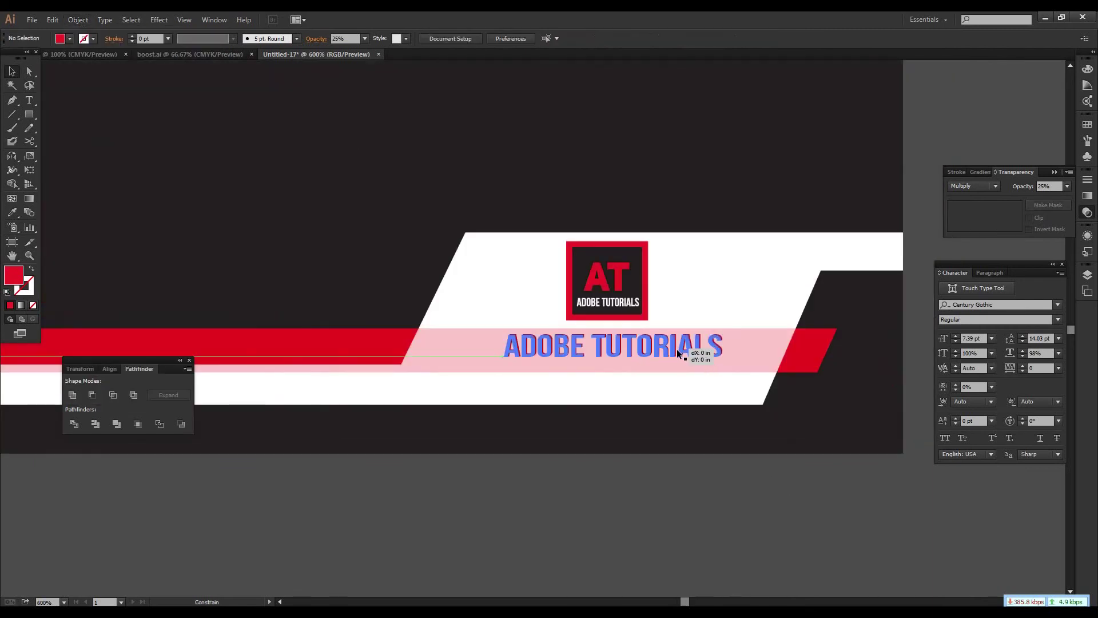
left_click(12, 212)
- Give the ADOBE TUTORIALS text the dark card colour and bring both cards into view
left_click(397, 236)
key("ctrl+minus")
key("ctrl+minus")
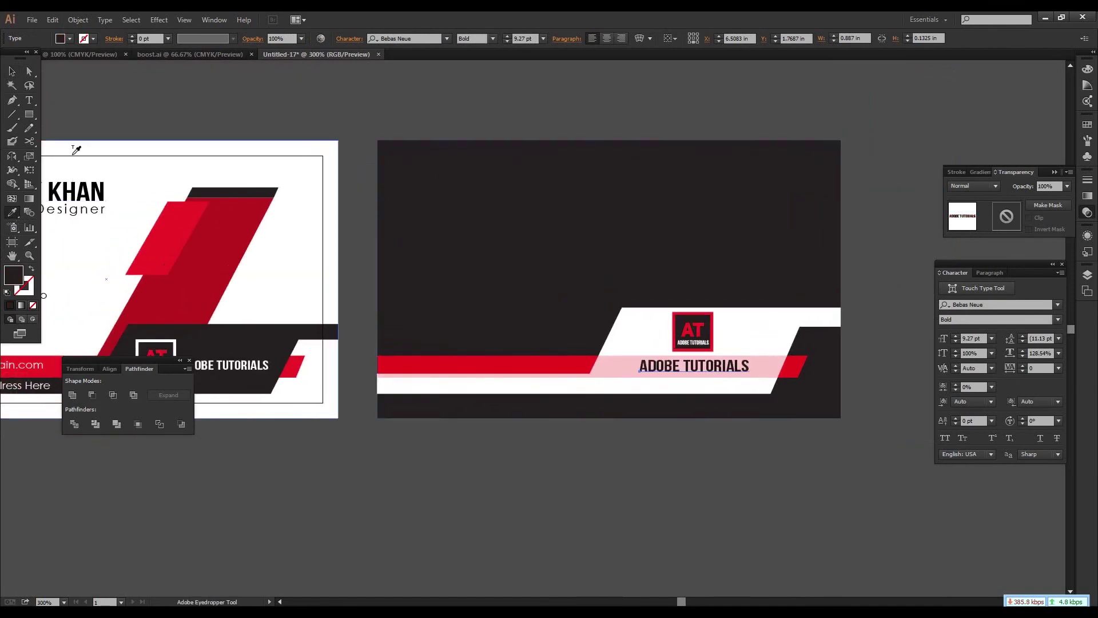
key("Tab")
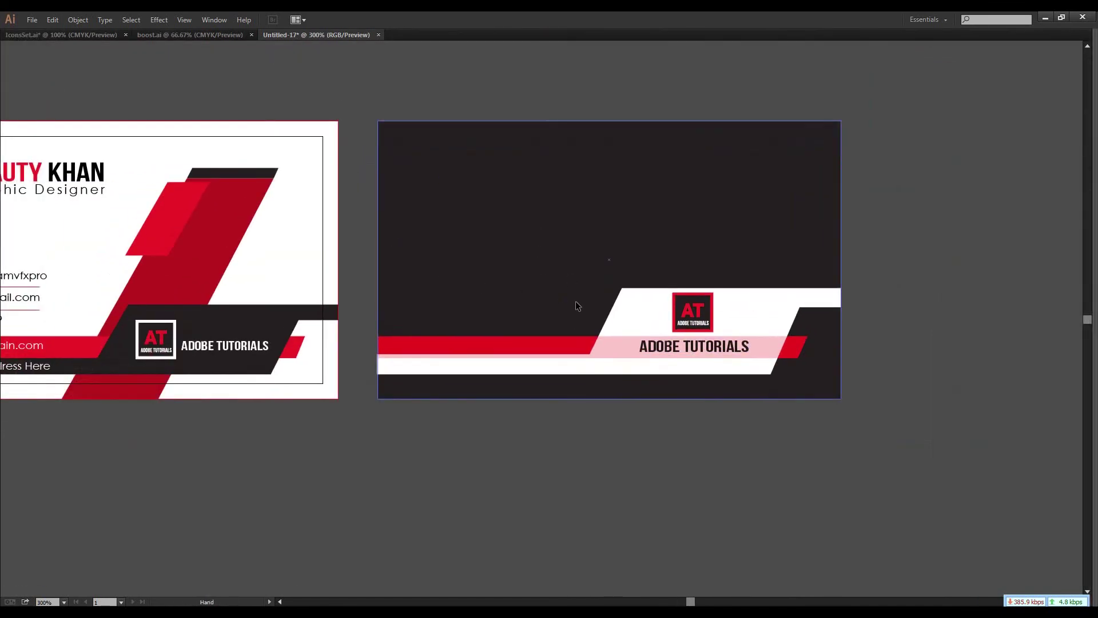
left_click_drag(576, 305, 613, 313)
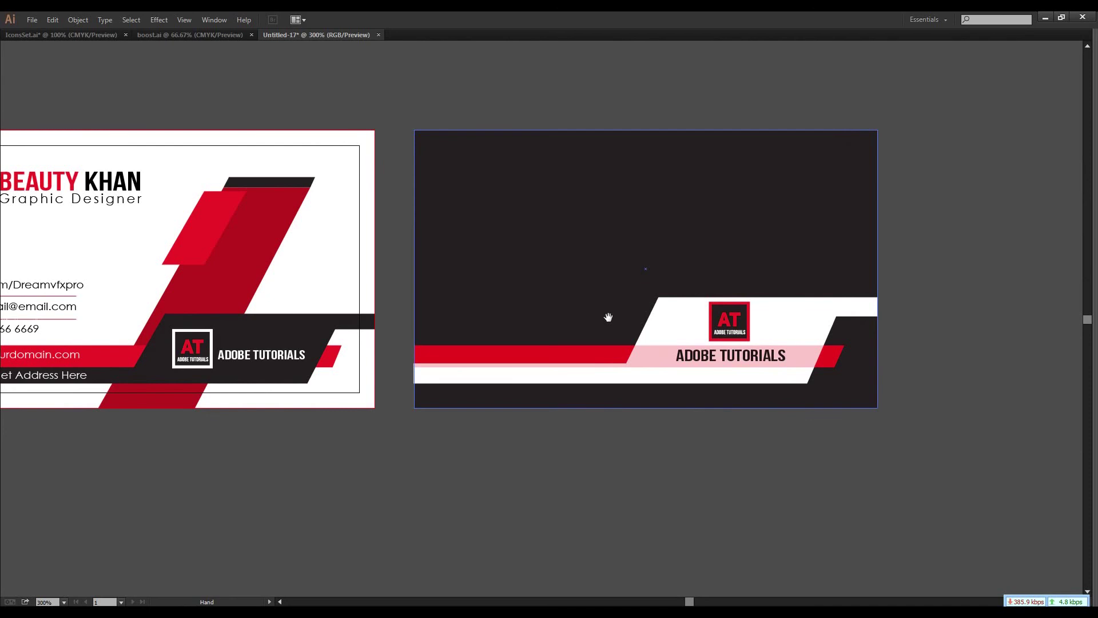
left_click_drag(608, 318, 802, 288)
mouse_move(249, 158)
left_mouse_down()
mouse_move(702, 250)
mouse_move(698, 276)
left_mouse_up()
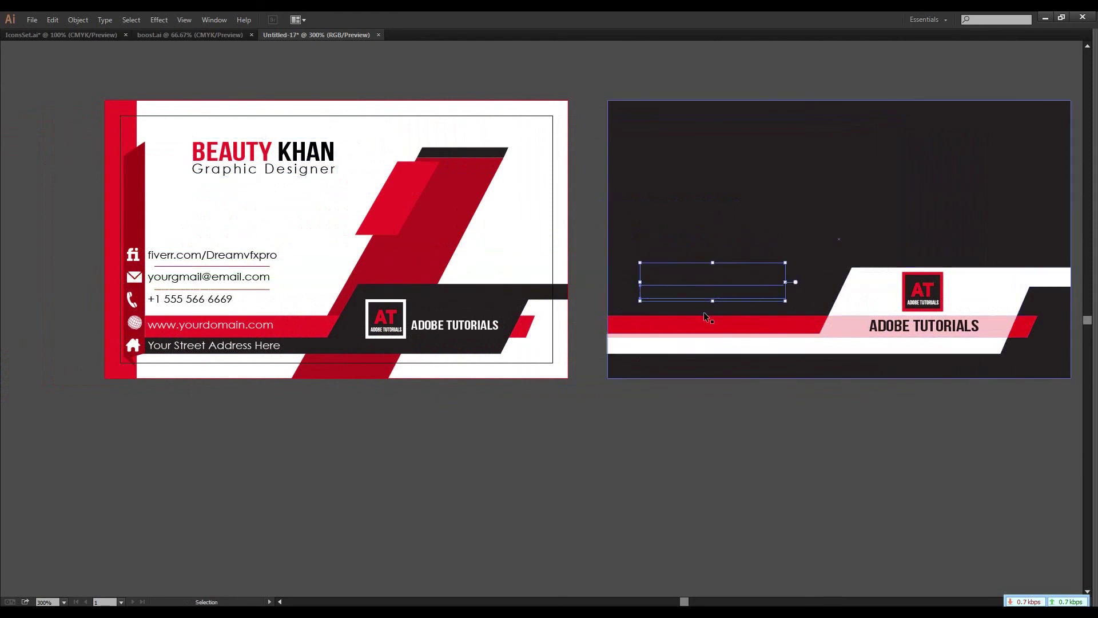
key("Tab")
left_click(1087, 69)
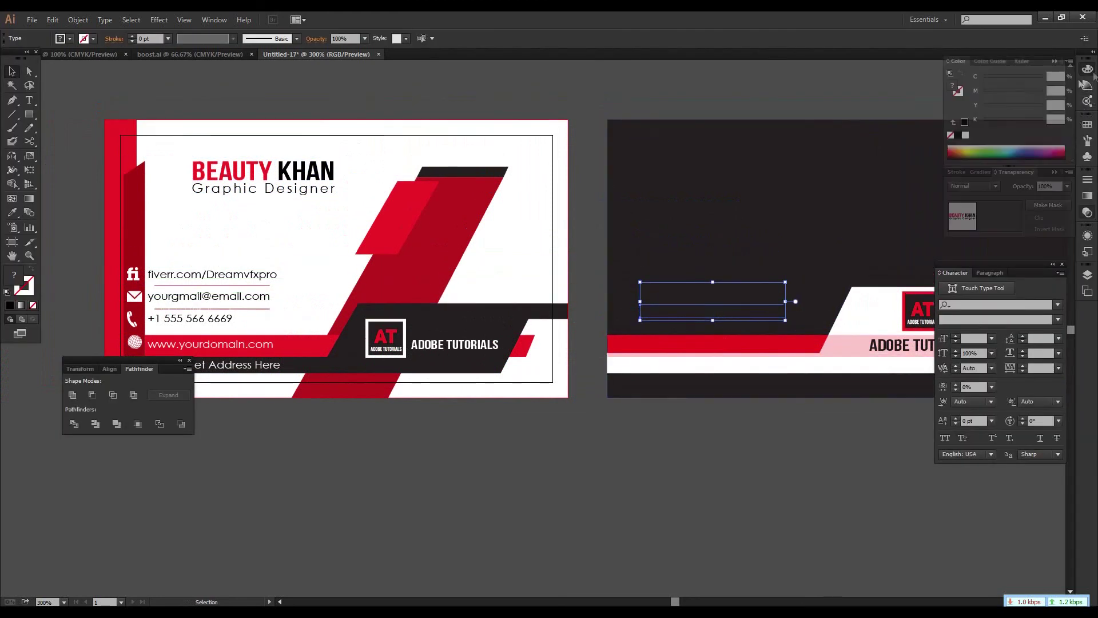
left_click(965, 135)
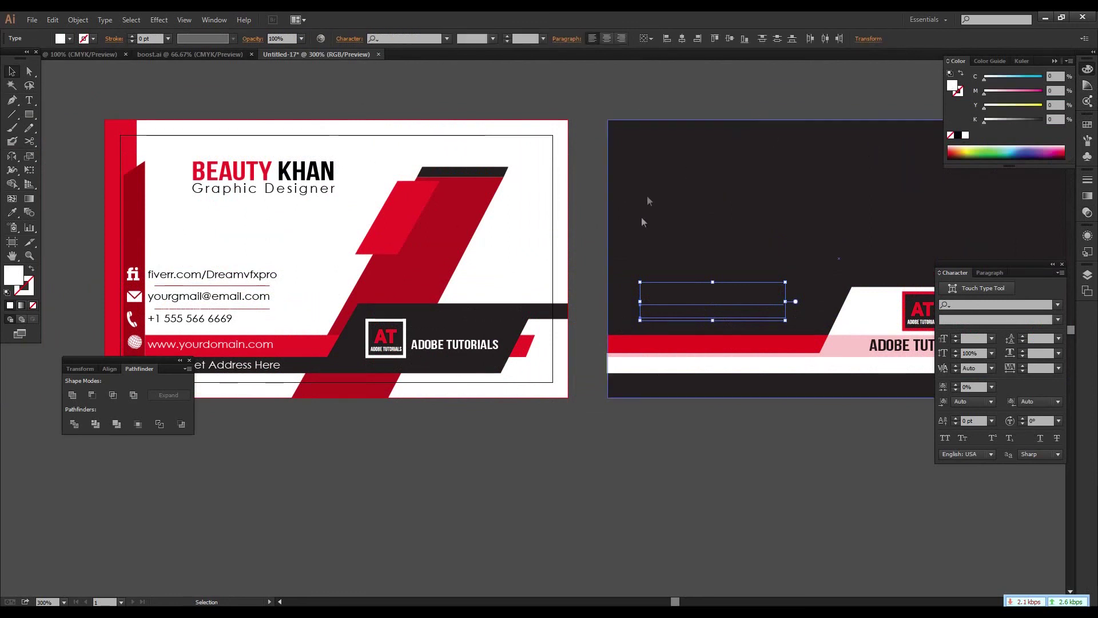
right_click(747, 307)
mouse_move(779, 412)
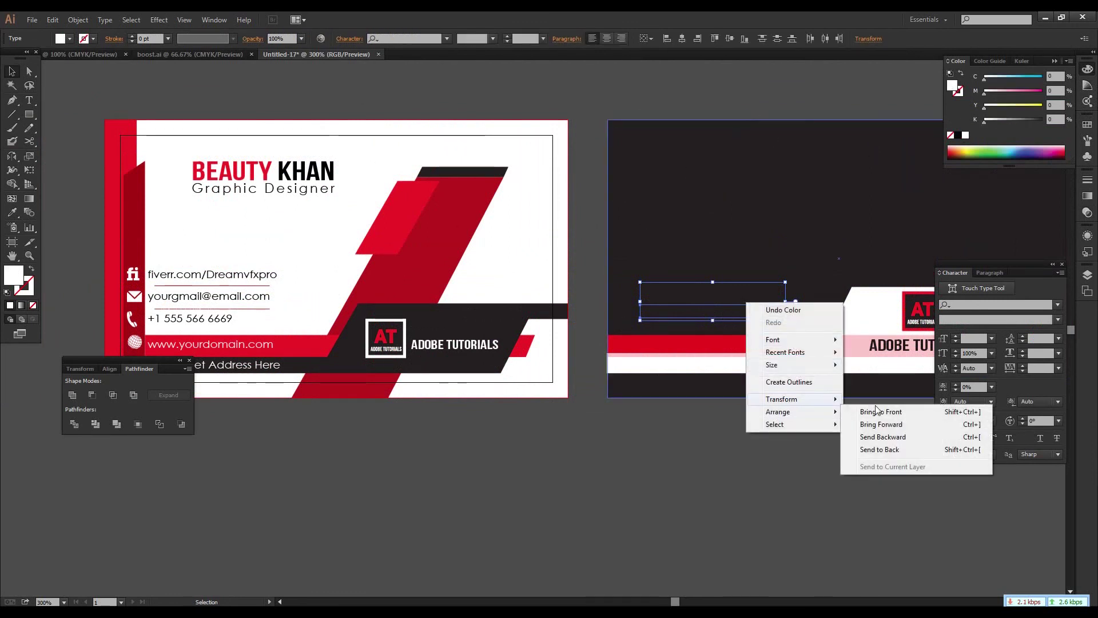
left_click(864, 411)
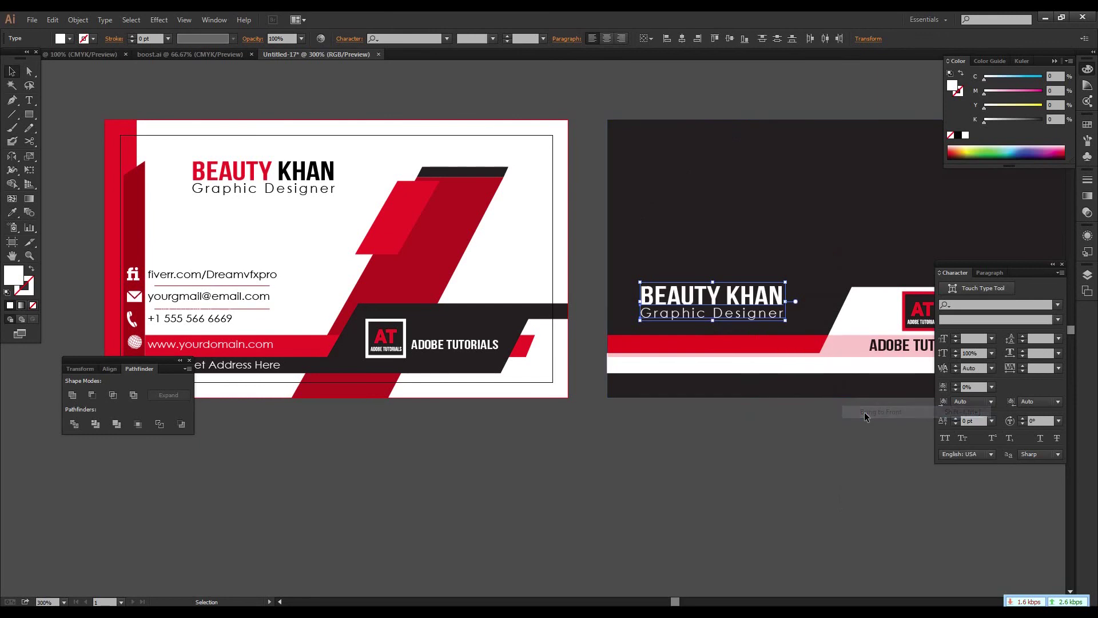
- Recentre both cards in the view and zoom out to leave room for copies
left_click(760, 437)
left_click_drag(760, 436, 618, 432)
key("Tab")
left_click_drag(544, 394, 693, 422)
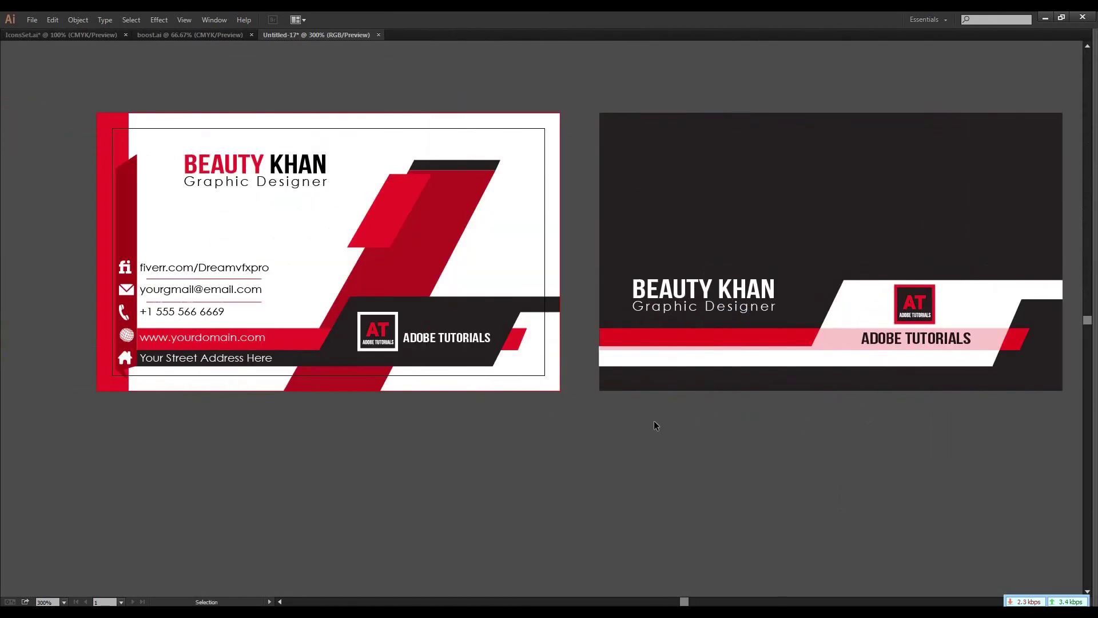
mouse_move(652, 422)
left_mouse_down()
mouse_move(628, 424)
mouse_move(609, 452)
left_mouse_up()
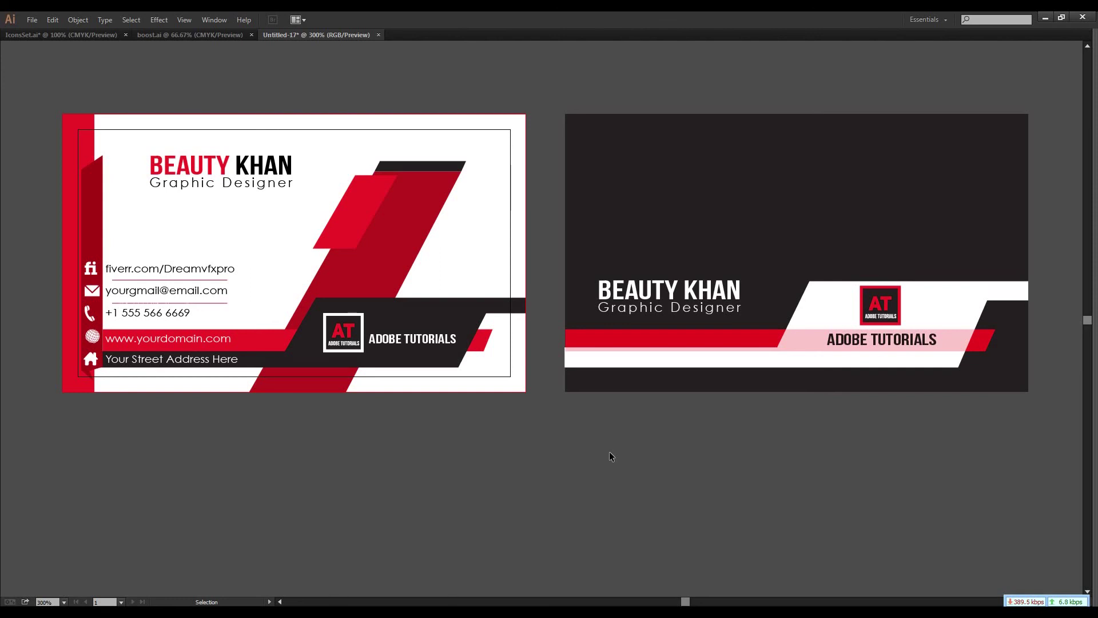
key("ctrl+minus")
- Duplicate both cards below the originals and lock the original pair
key("ctrl+a")
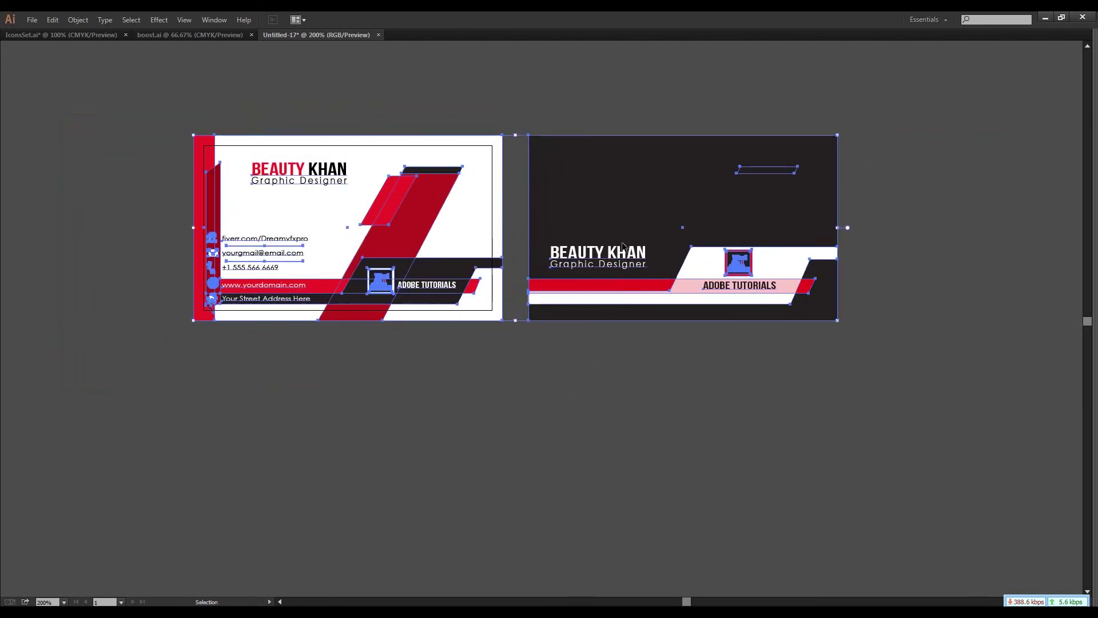
scroll(635, 149, "down", 1)
left_click_drag(625, 150, 625, 344)
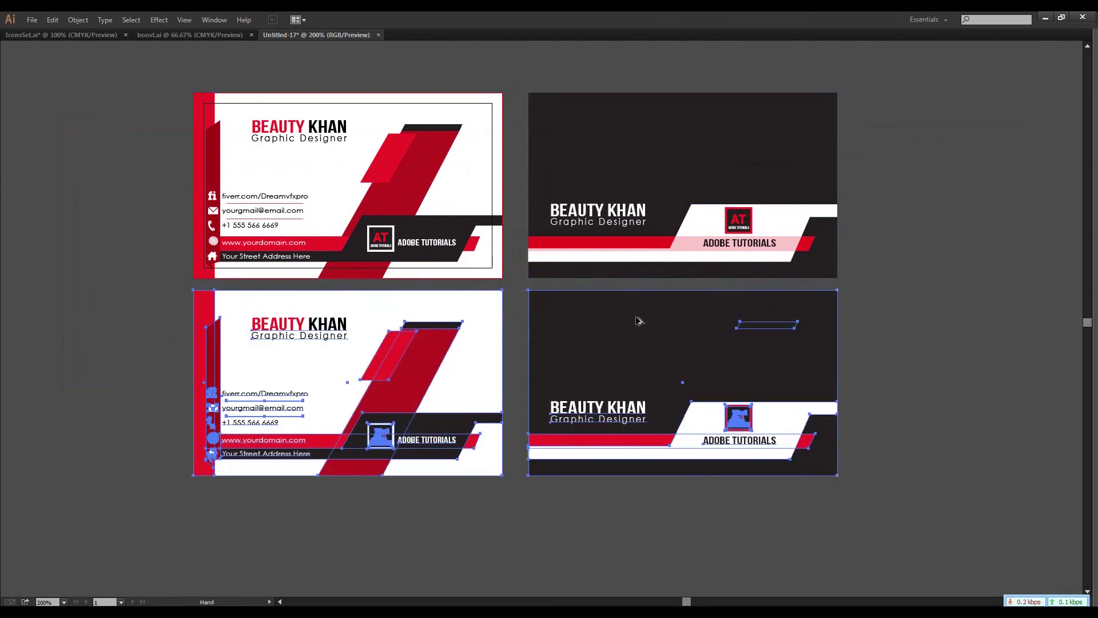
scroll(637, 324, "down", 1)
scroll(532, 273, "up", 2)
left_click_drag(166, 92, 858, 303)
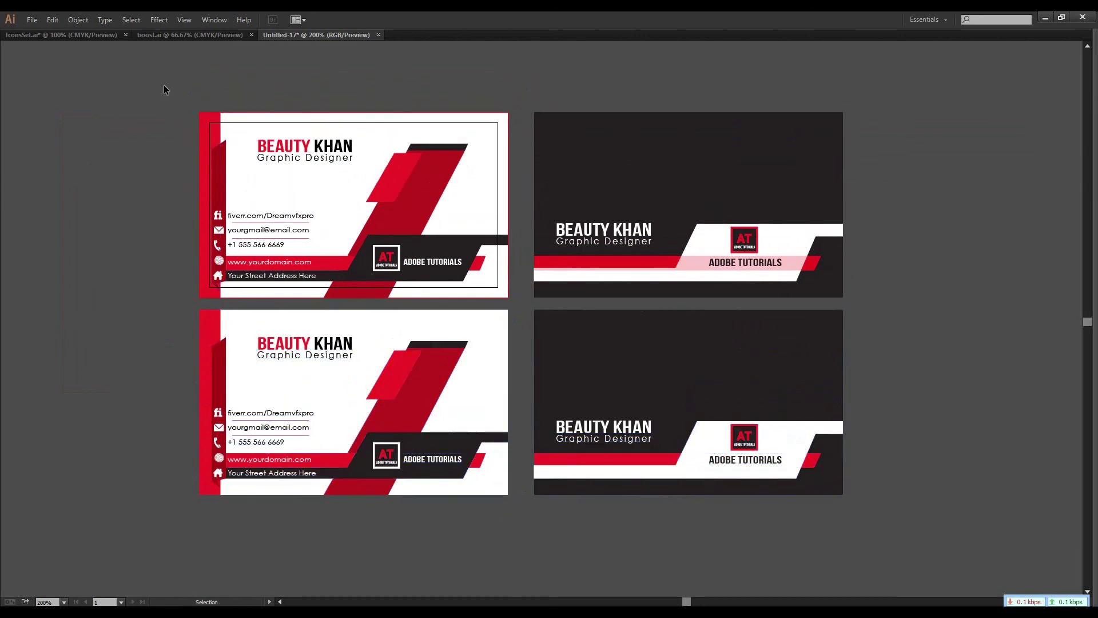
left_click(77, 19)
mouse_move(91, 223)
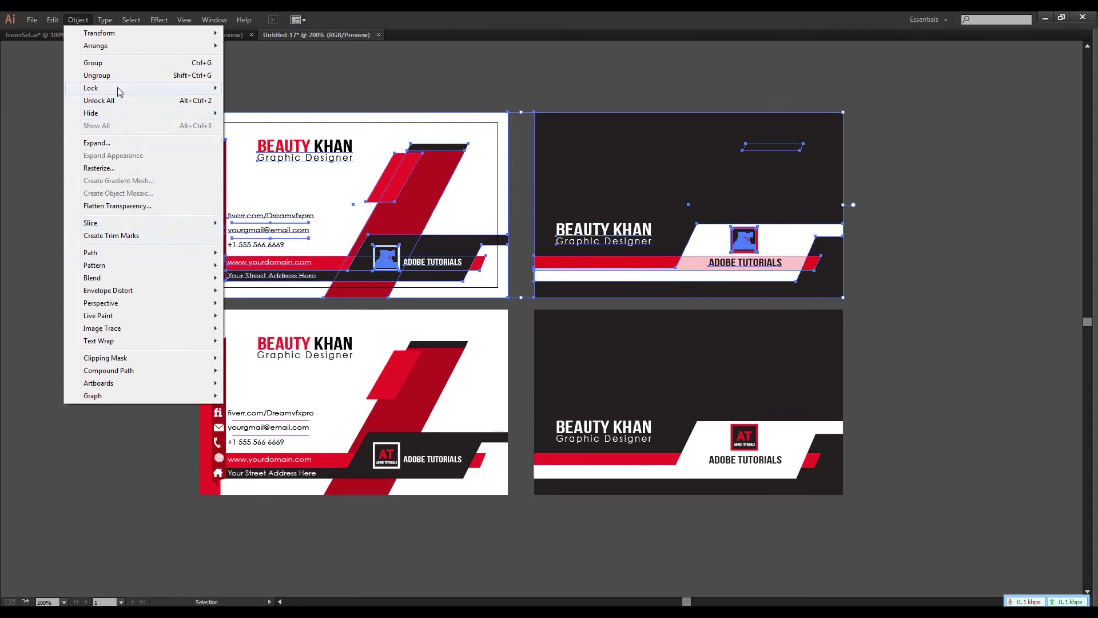
left_click(252, 88)
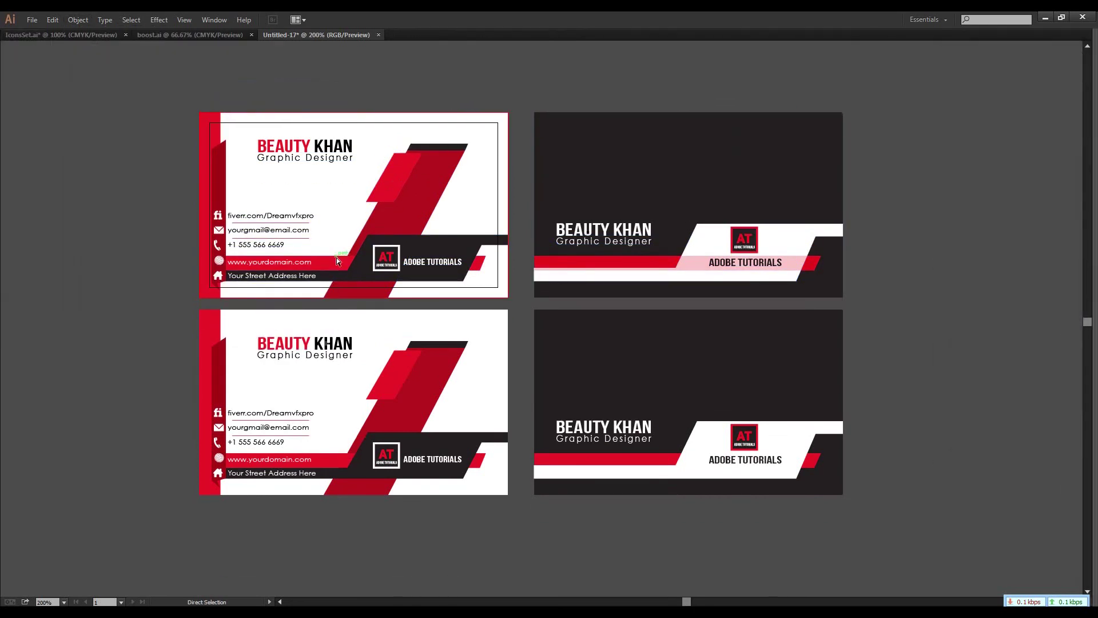
- Recolour all shapes sharing the diagonal's red fill to a dark green via Select Same Fill Color
key("a")
left_click(420, 352)
key("Tab")
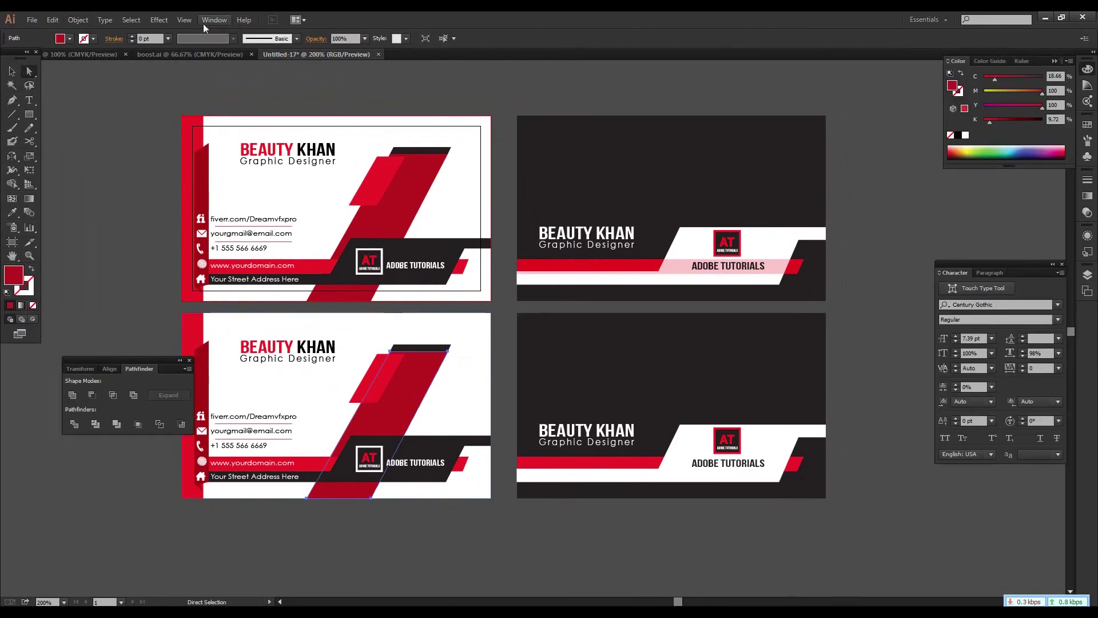
left_click(131, 20)
mouse_move(146, 131)
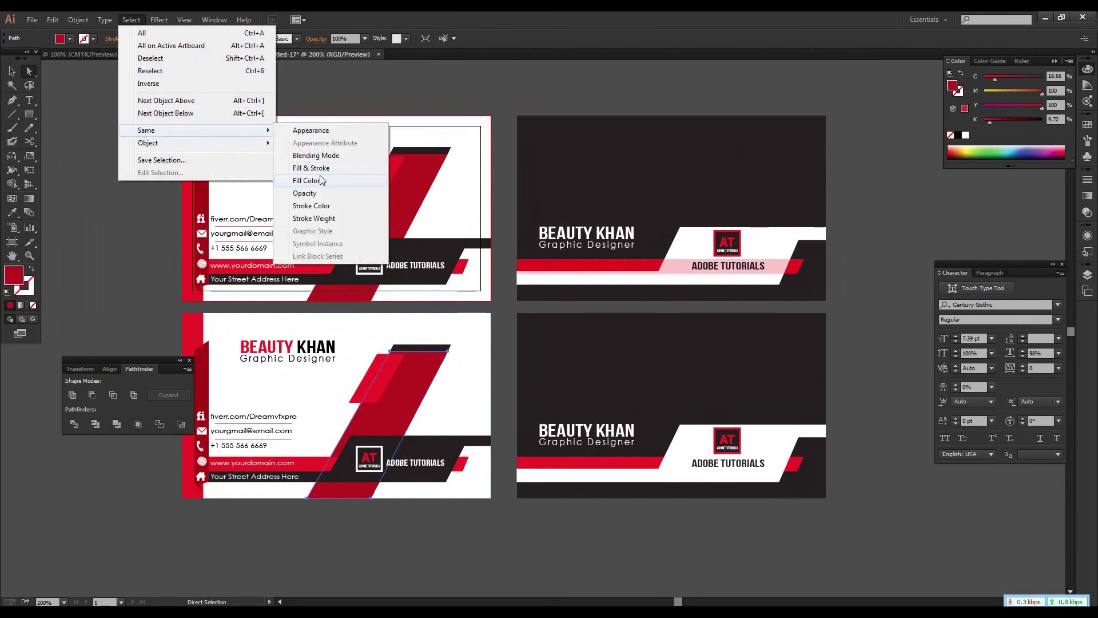
left_click(306, 180)
left_click(987, 149)
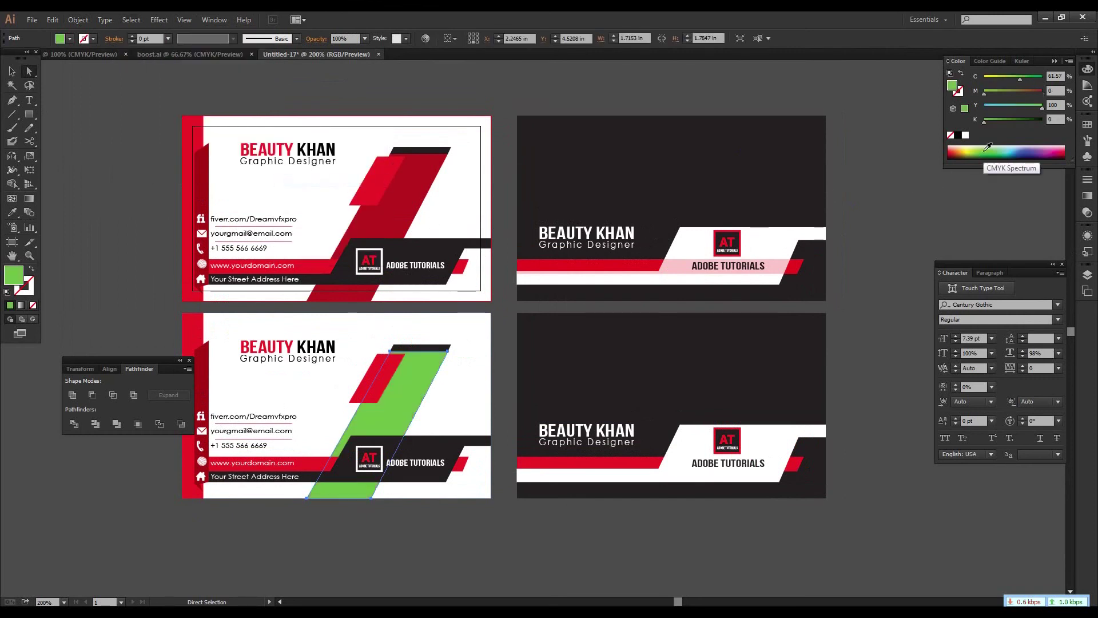
left_click_drag(1027, 80, 1044, 79)
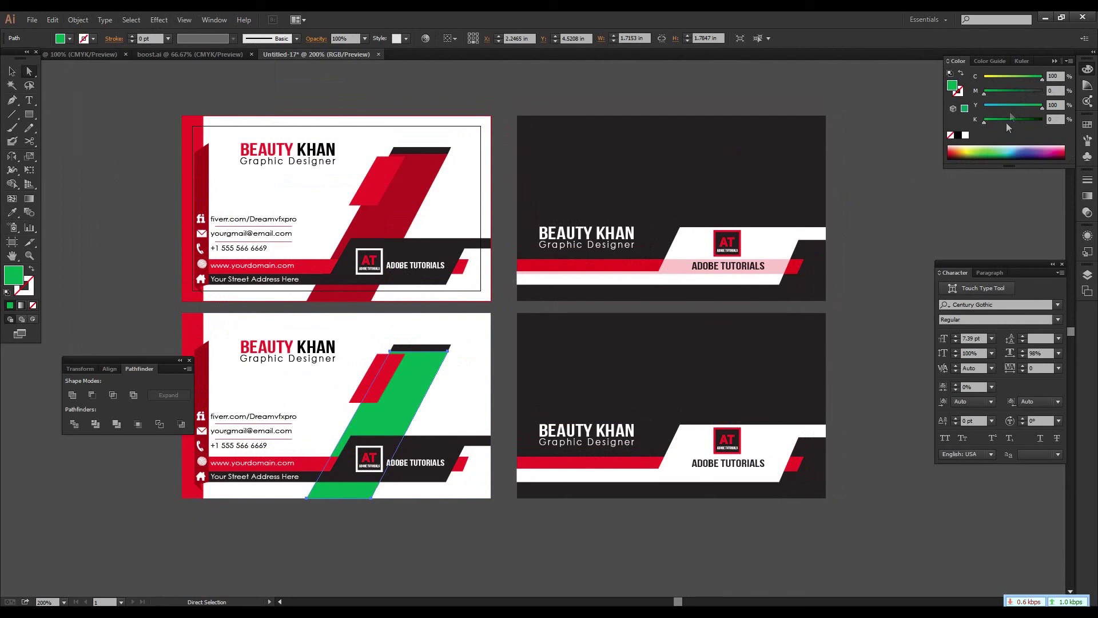
left_click_drag(679, 285, 730, 235)
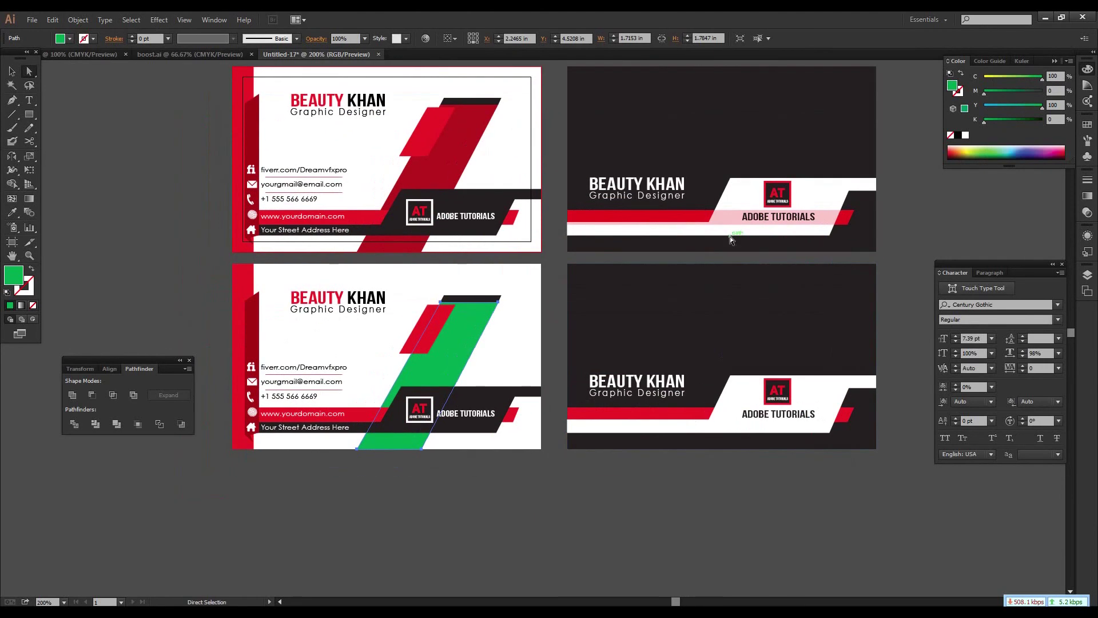
left_click(1004, 120)
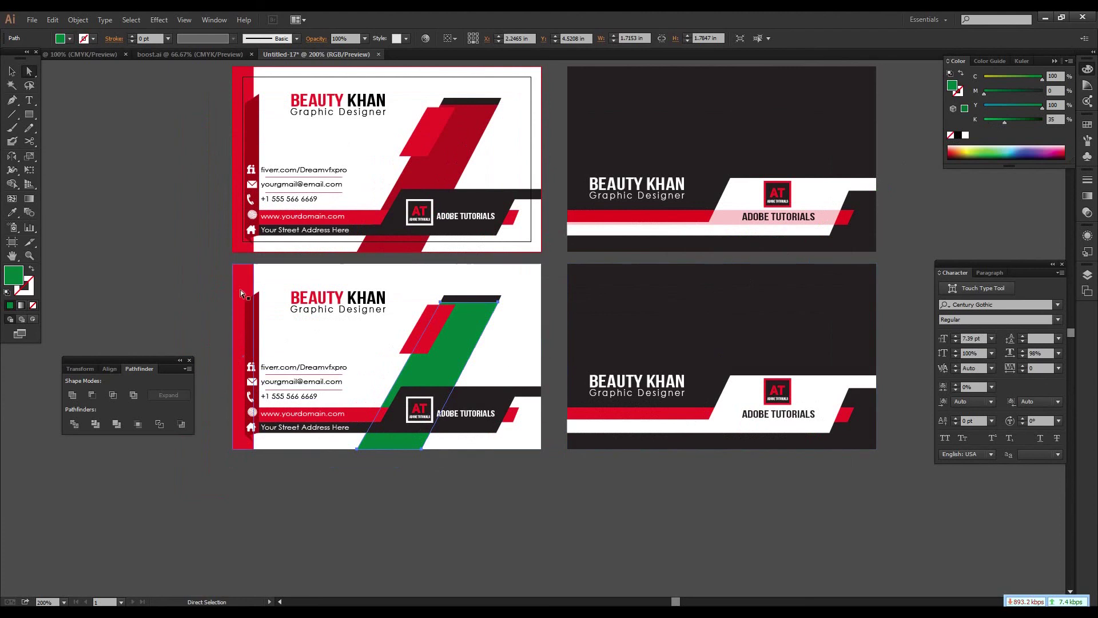
- Turn all items sharing the left strip's red fill a deeper green
left_click(248, 276)
left_click(132, 20)
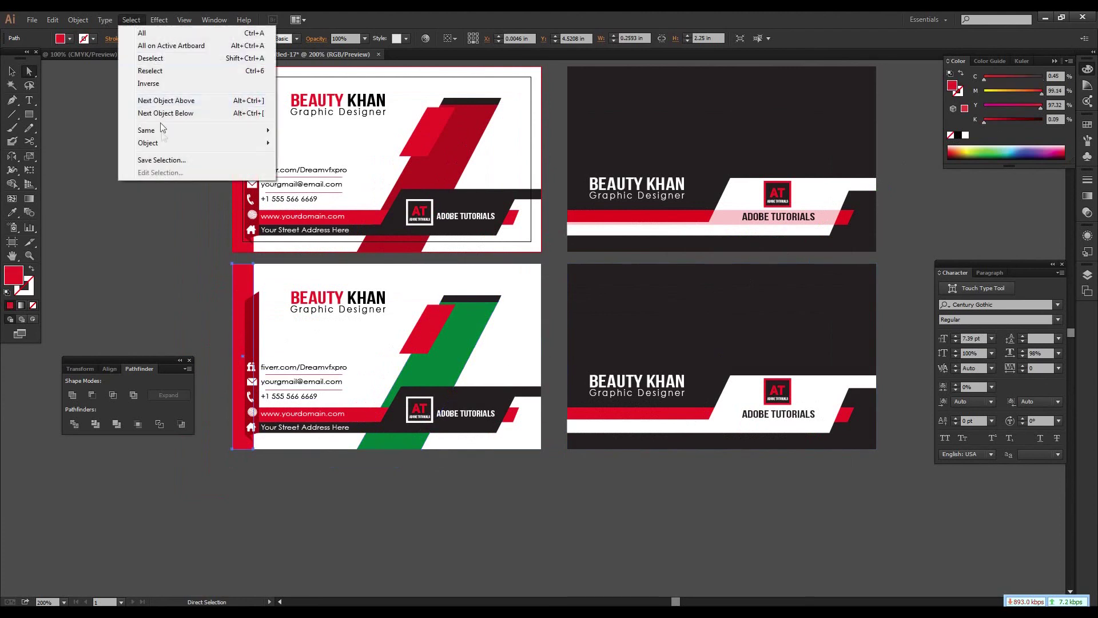
left_click(312, 181)
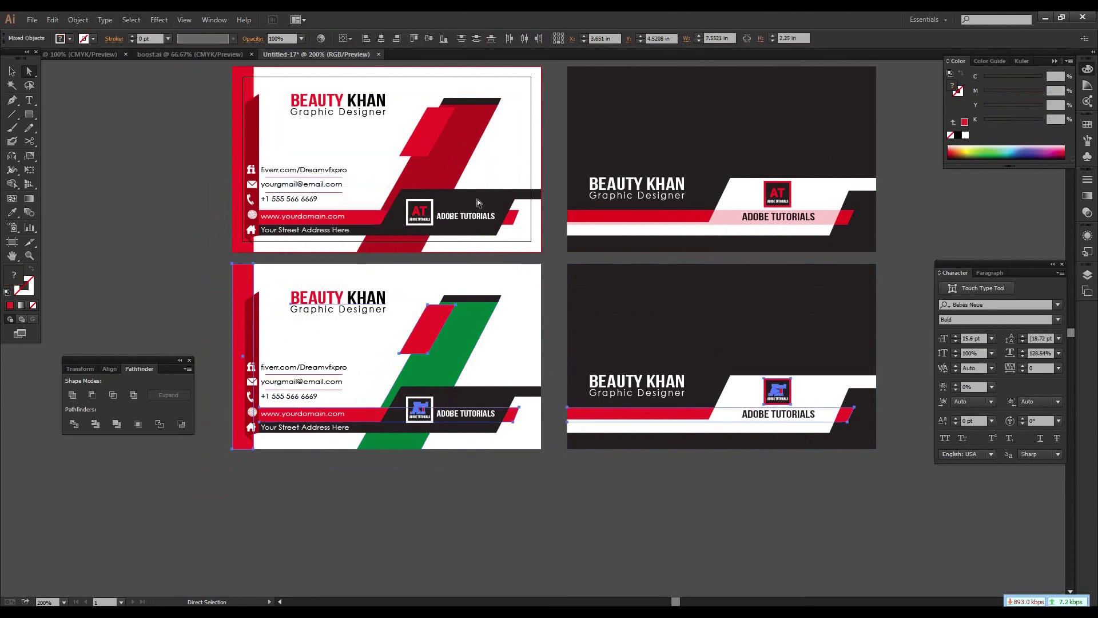
left_click(991, 151)
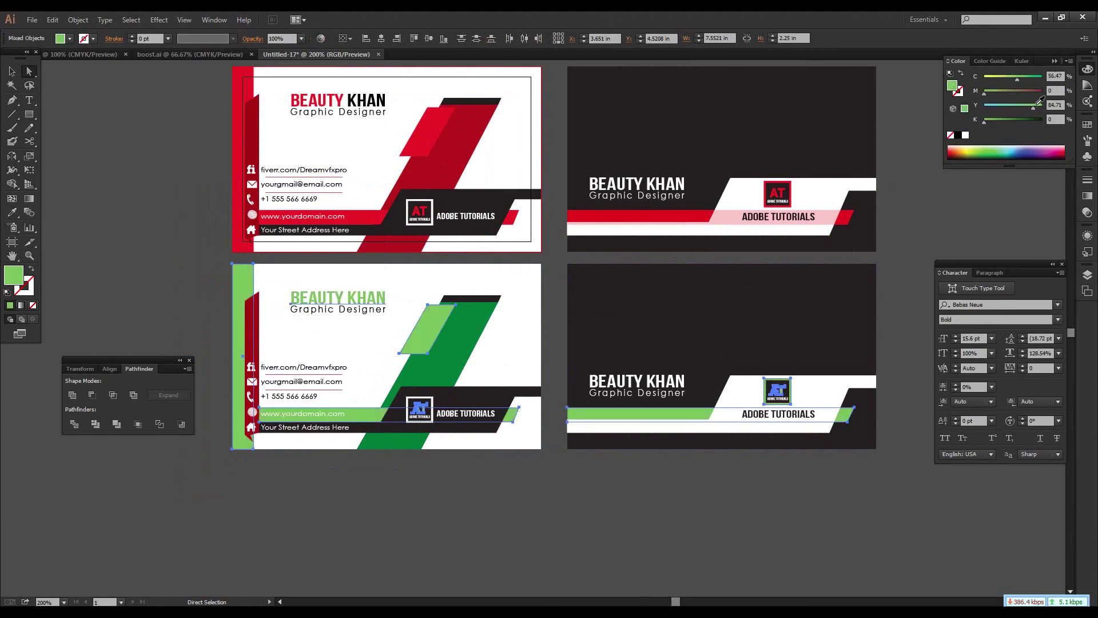
left_click_drag(1024, 80, 1044, 80)
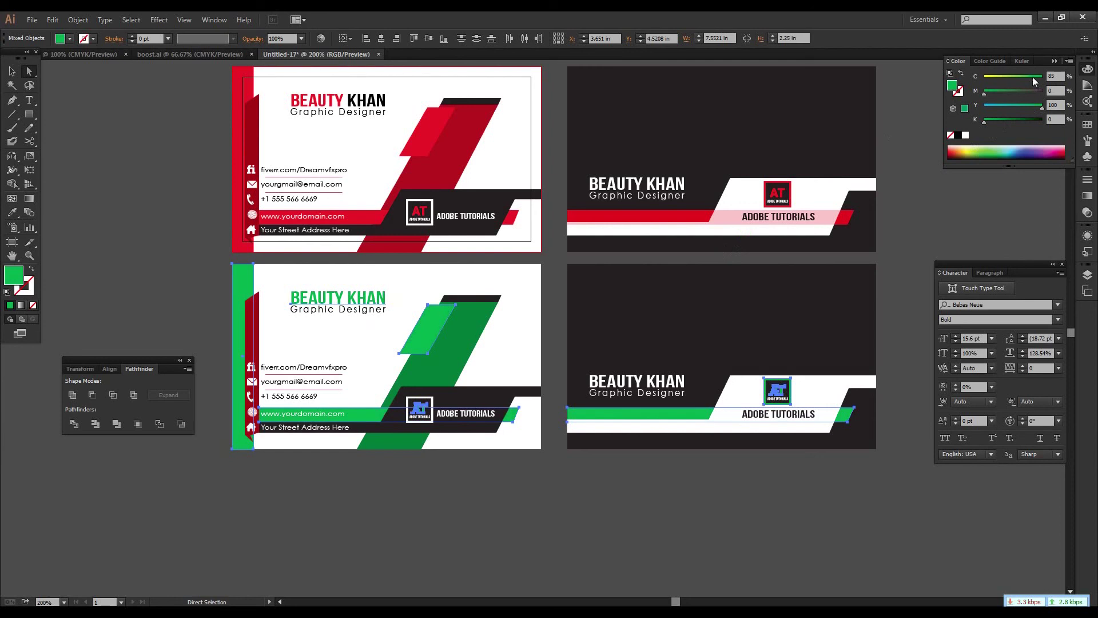
left_click(427, 487)
key("ctrl+equal")
- Eyedropper the dark green onto the remaining red ribbon on the left
left_click(256, 230)
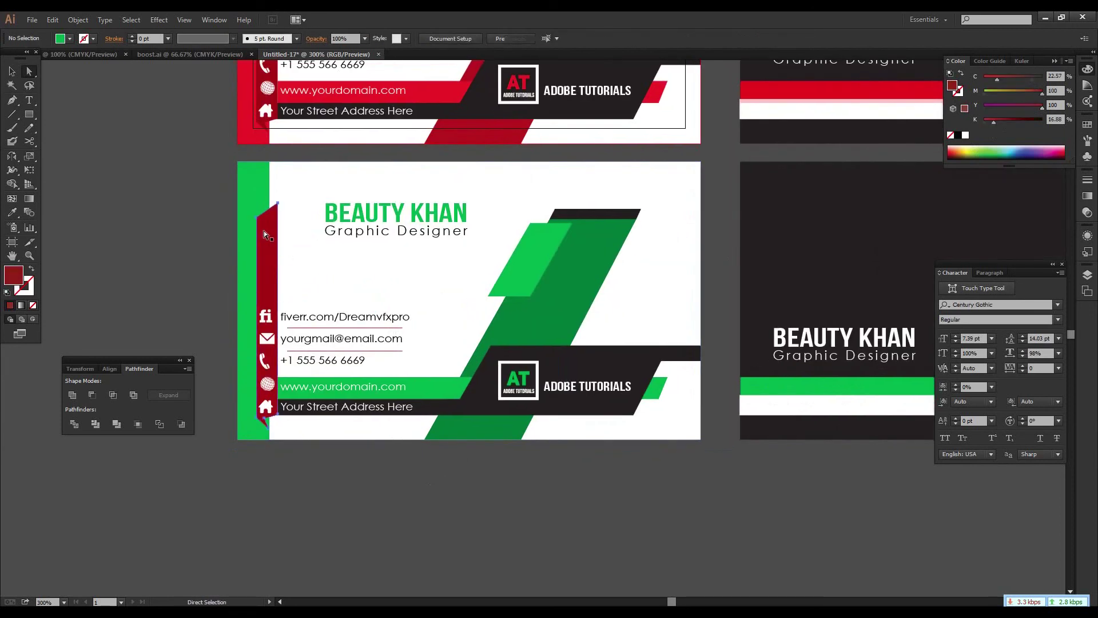
left_click(12, 212)
left_click(582, 301)
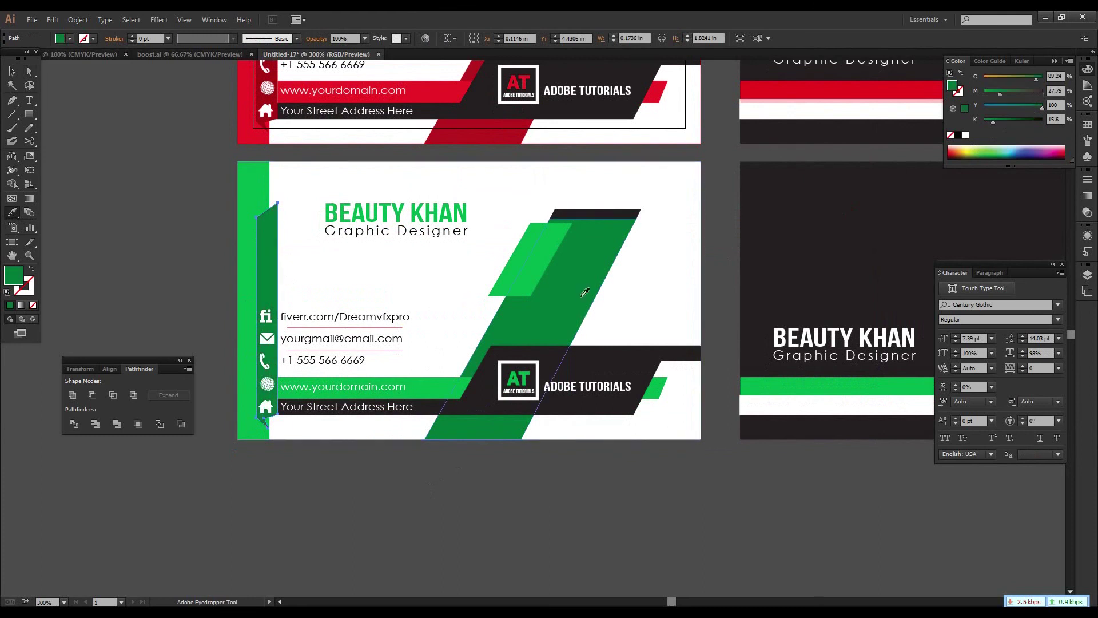
left_click(11, 71)
left_click(522, 487)
key("Tab")
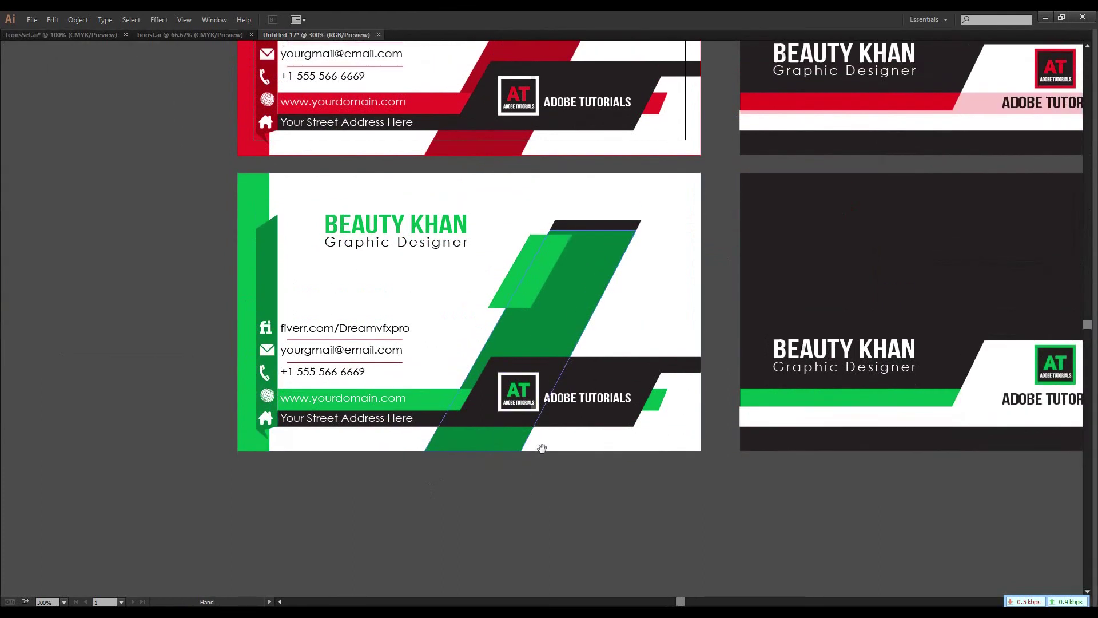
left_click_drag(375, 346, 365, 404)
- Eyedropper the dark green onto the red line under the email address
left_click(373, 383)
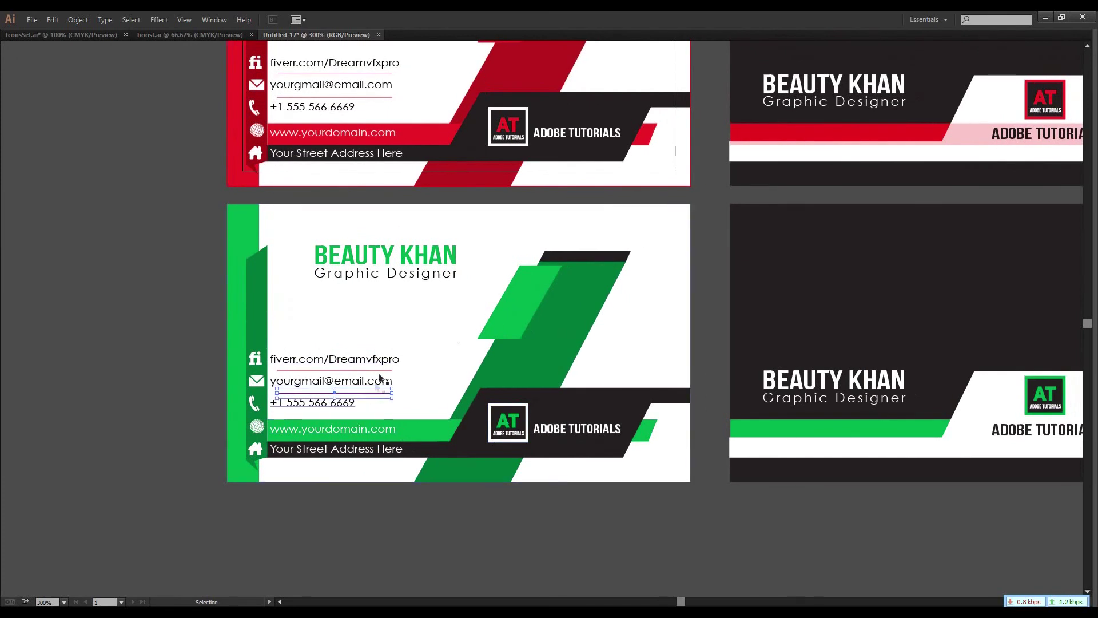
key("Tab")
left_click(12, 211)
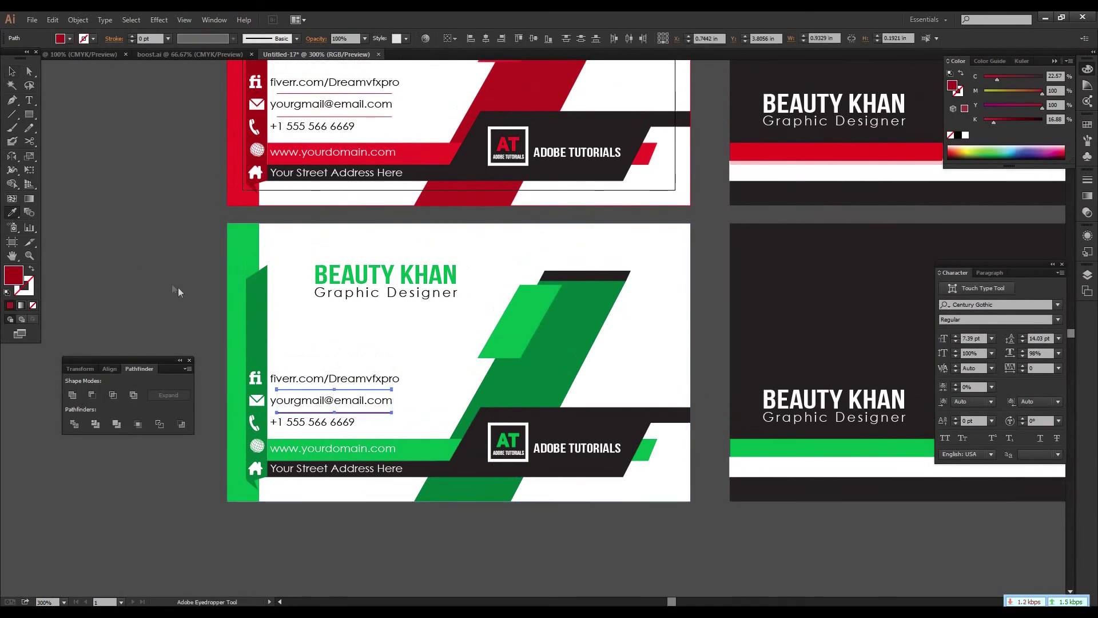
left_click(256, 320)
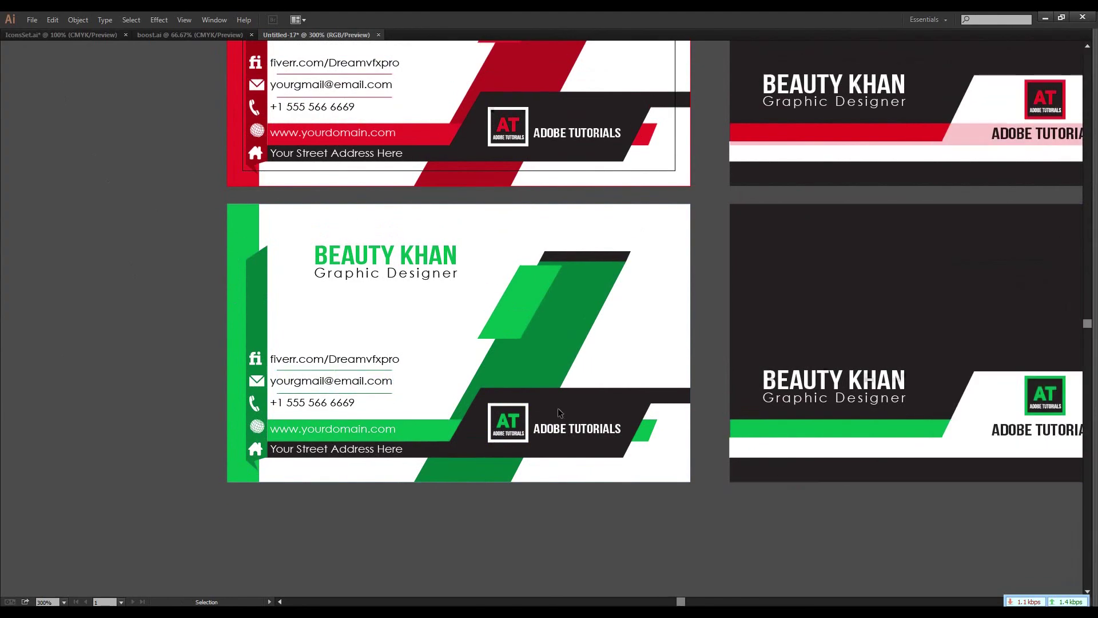